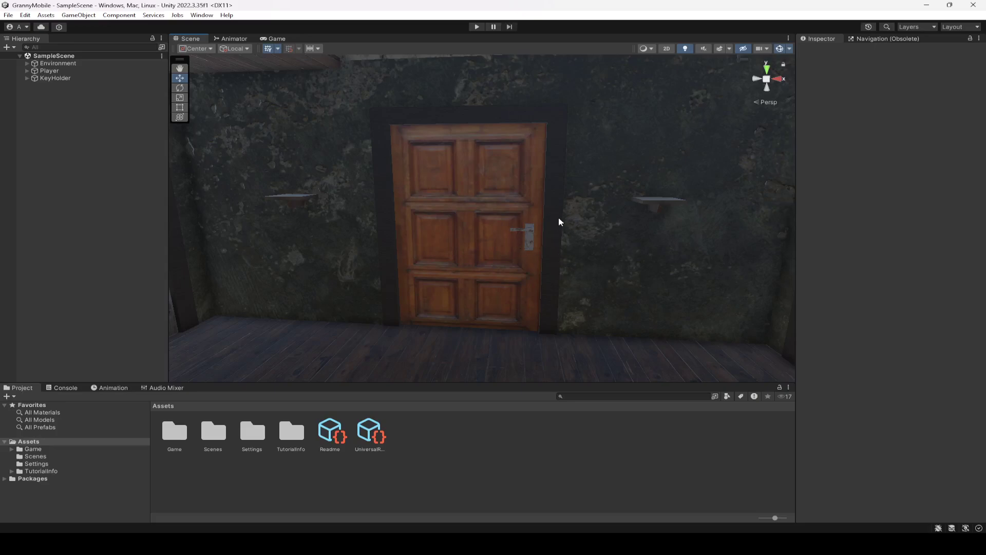
- Place the Electric door key model from the electric-door-key-5mb source folder into the scene beside the wooden door's handle
key(w)
mouse_move(522, 266)
right_down()
mouse_move(561, 254)
mouse_move(539, 261)
right_up()
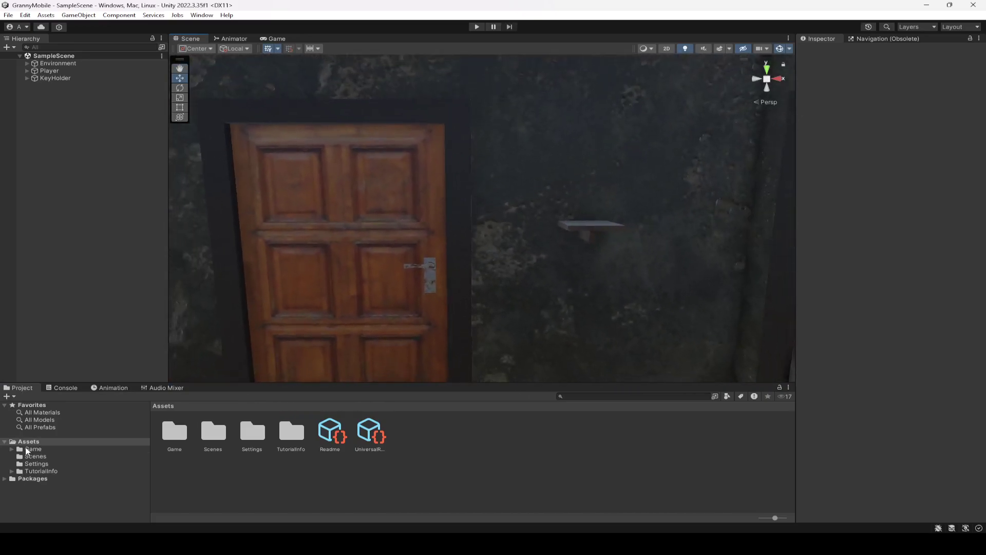
click(32, 449)
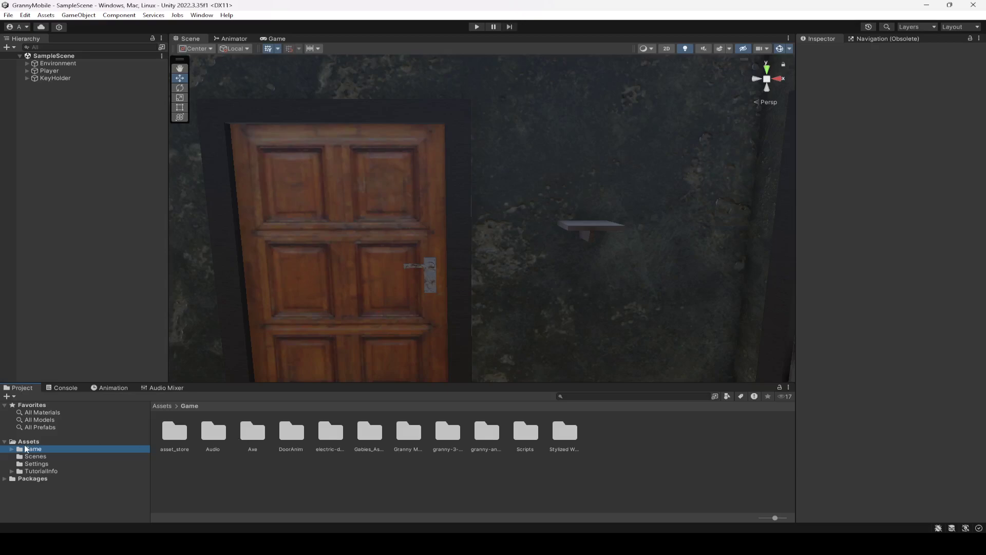
click(331, 437)
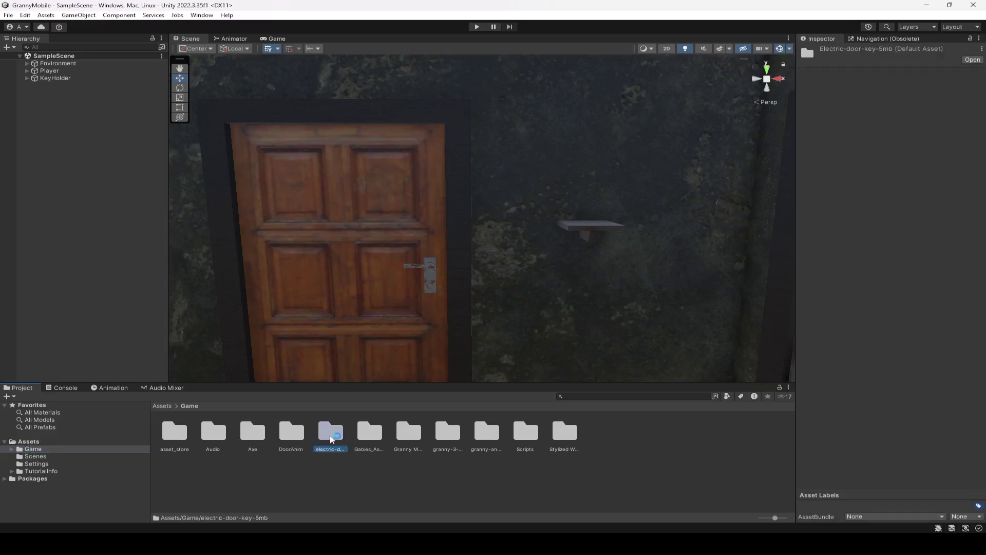
double_click(330, 434)
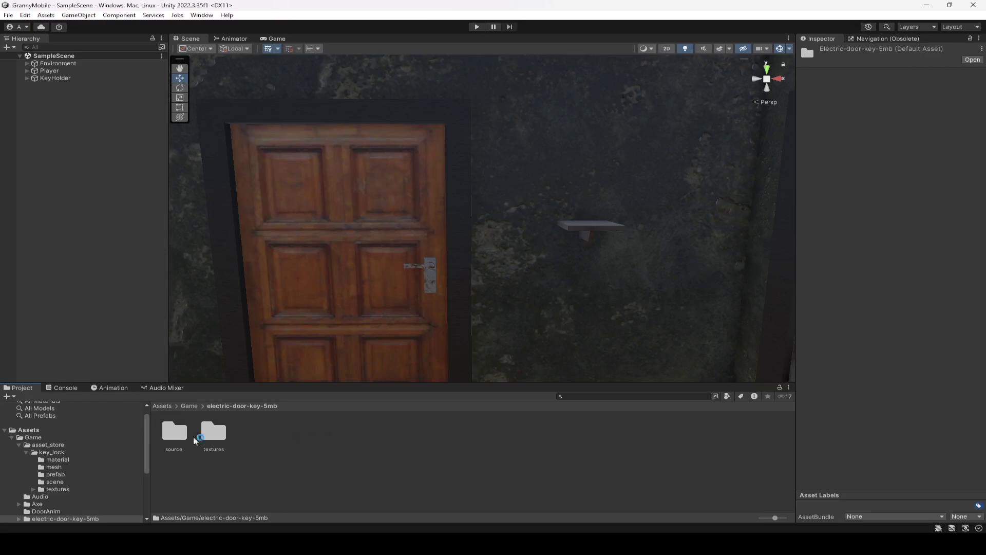
double_click(210, 433)
drag(171, 445, 462, 300)
key(f)
right_drag(512, 355, 227, 165)
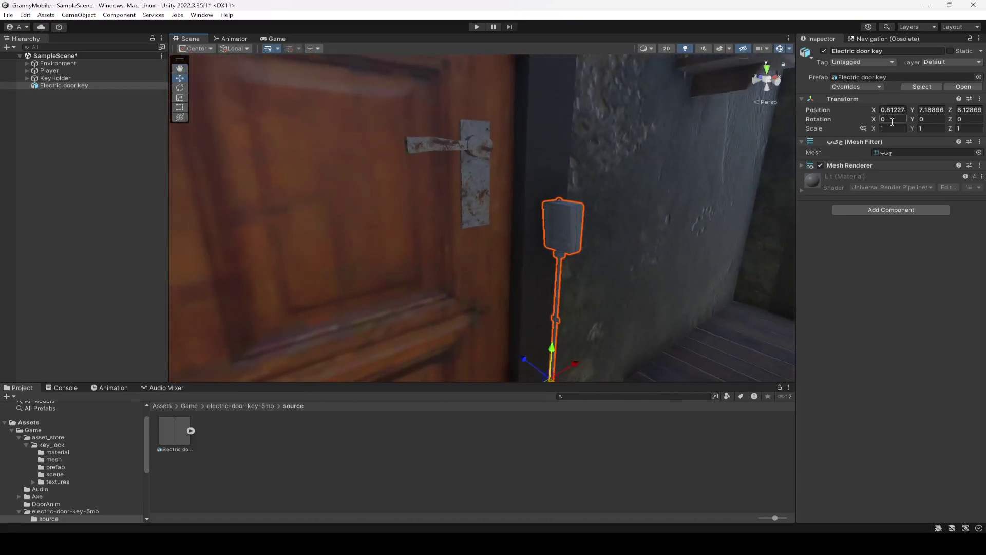
- Rotate the electric door key about its vertical axis and set its Y rotation to -90
click(180, 88)
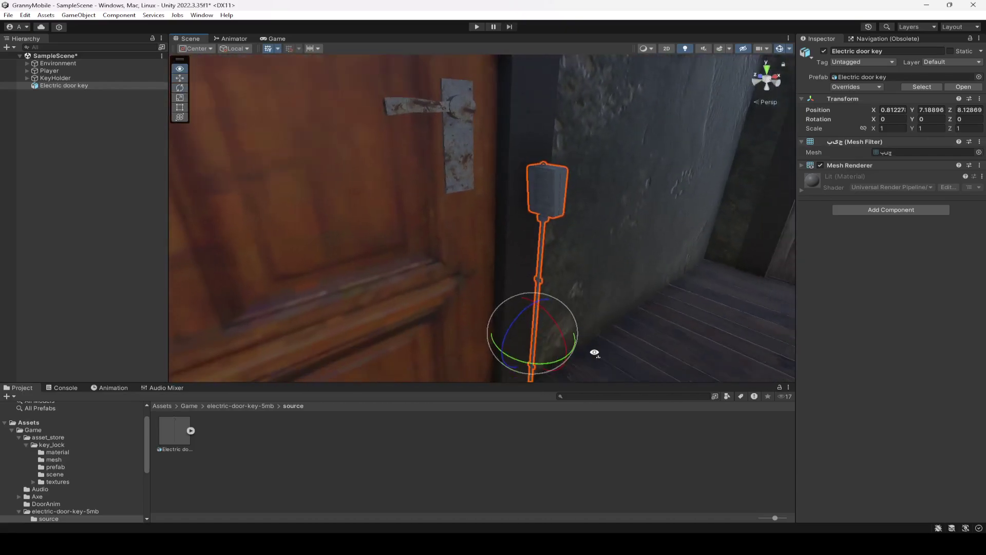
drag(577, 346, 943, 106)
click(933, 119)
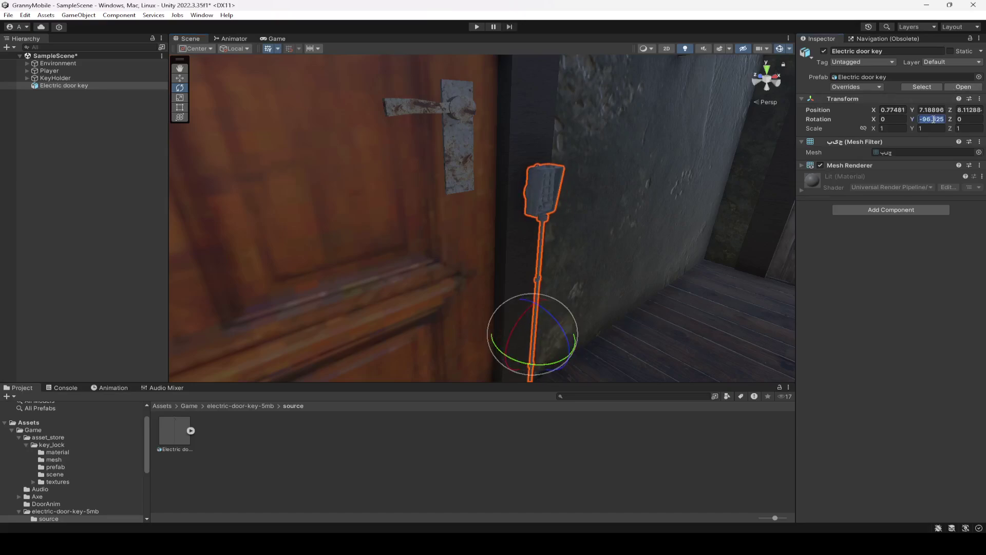
text(-90)
key(Return)
key(f)
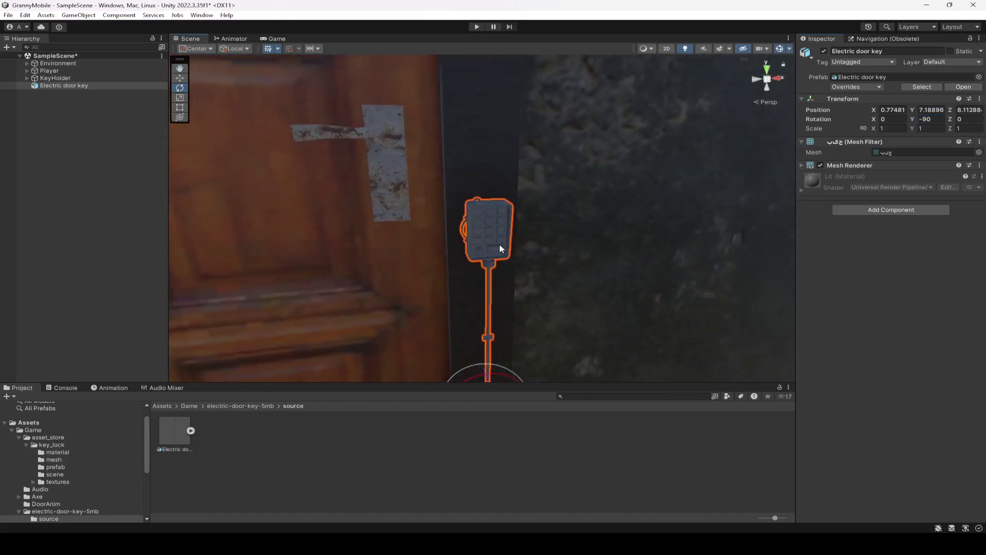
- Move the electric door key against the door frame beside the handle, at a height of about Y 7.555, and save the scene
click(180, 78)
alt+drag(229, 106, 445, 236)
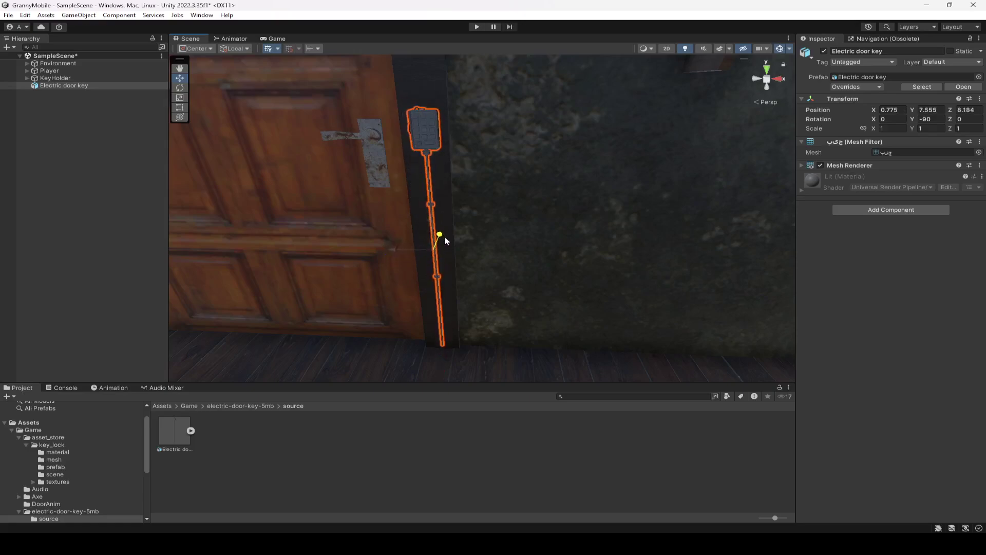
alt+drag(640, 189, 523, 253)
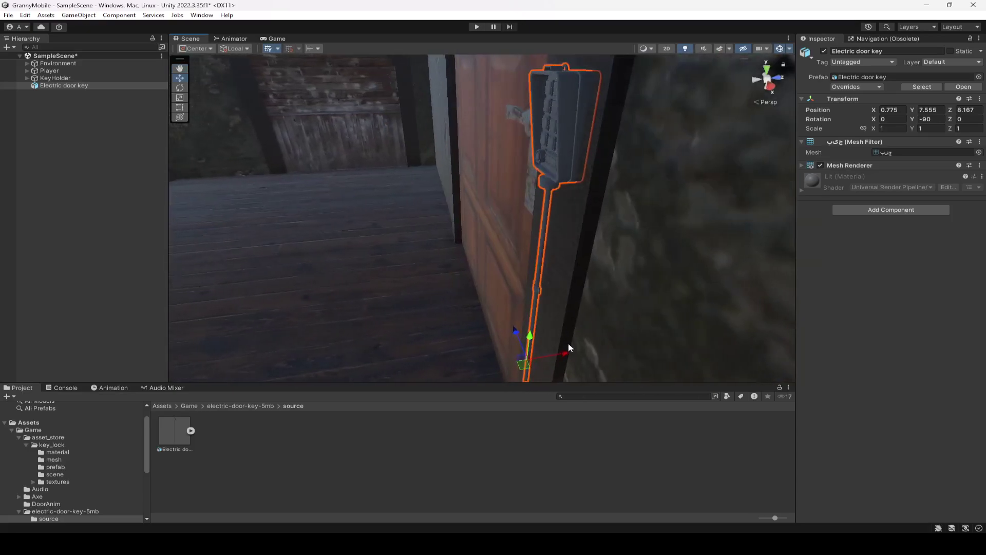
click(101, 214)
alt+drag(360, 224, 423, 213)
key(ctrl+s)
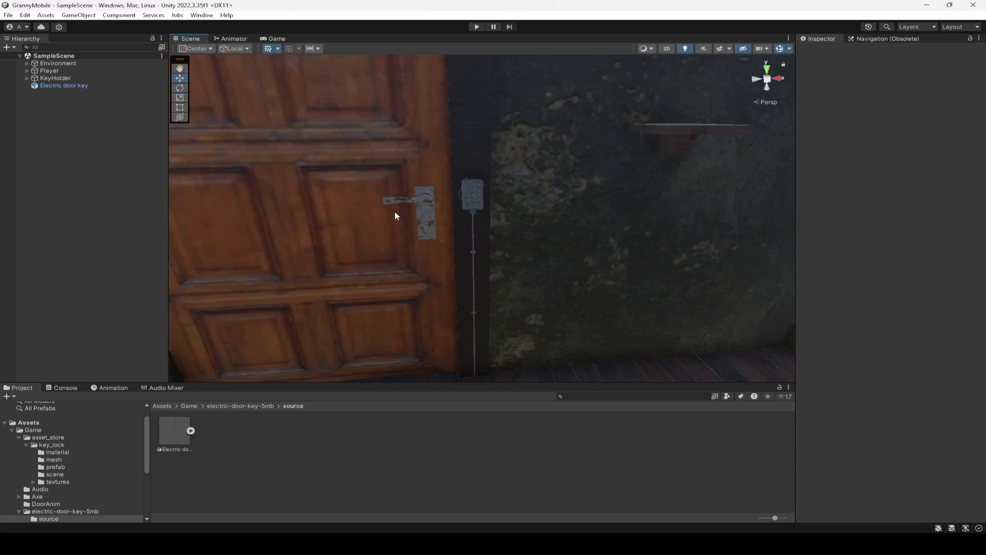
- Examine the material import settings of the Electric door key model asset
click(169, 435)
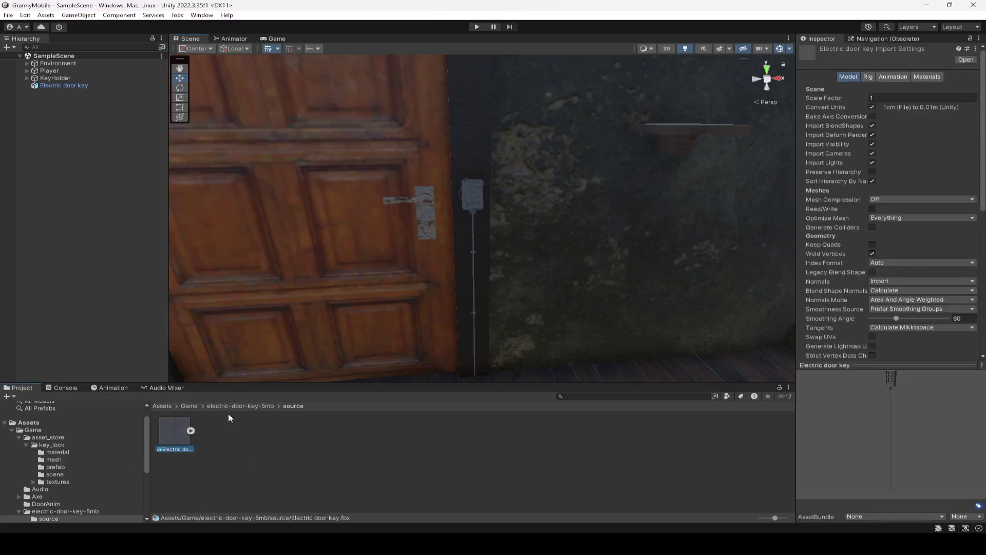
click(258, 406)
double_click(184, 436)
click(184, 436)
click(923, 77)
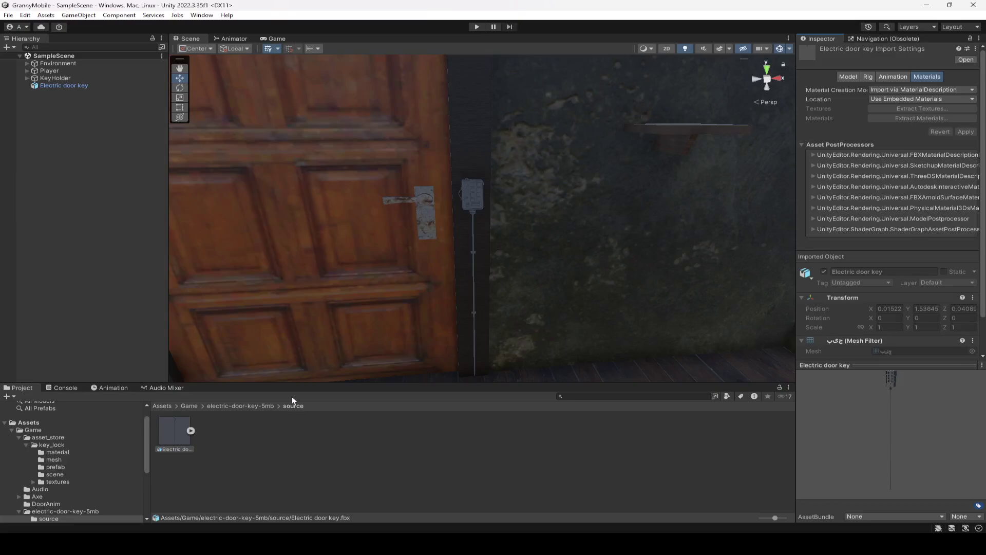
- Apply New Material from the electric-door-key-5mb textures folder to the electric door key in the scene and save the scene
click(244, 407)
double_click(202, 435)
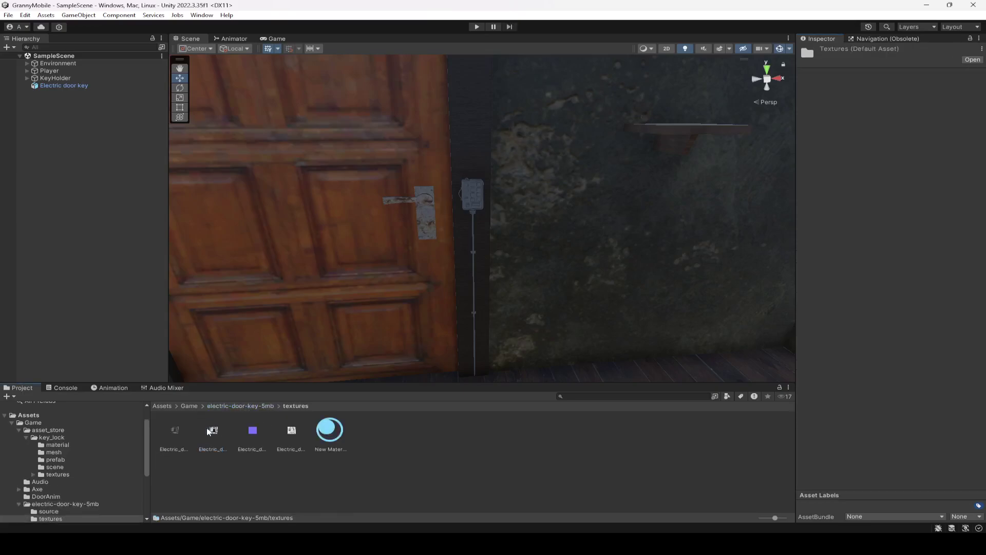
click(323, 430)
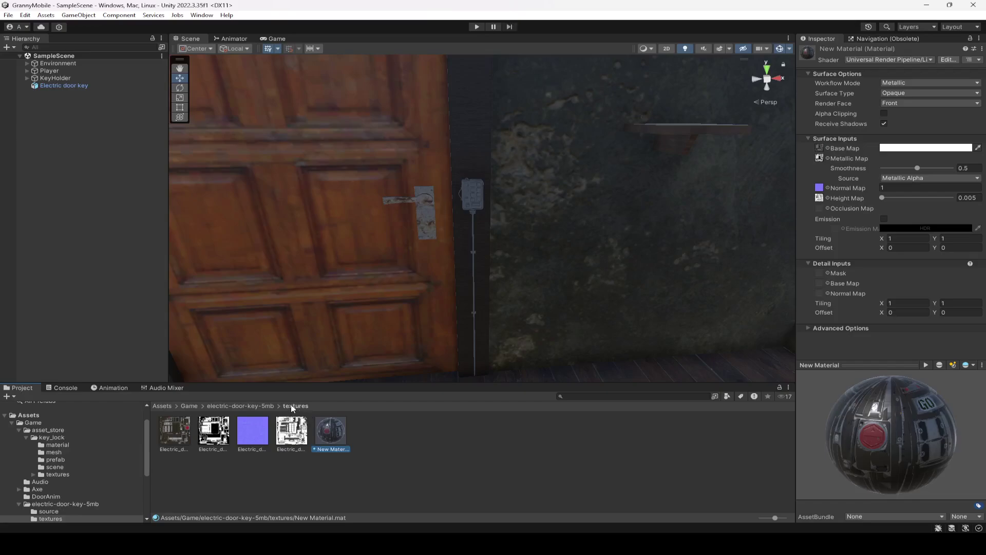
drag(335, 439, 478, 196)
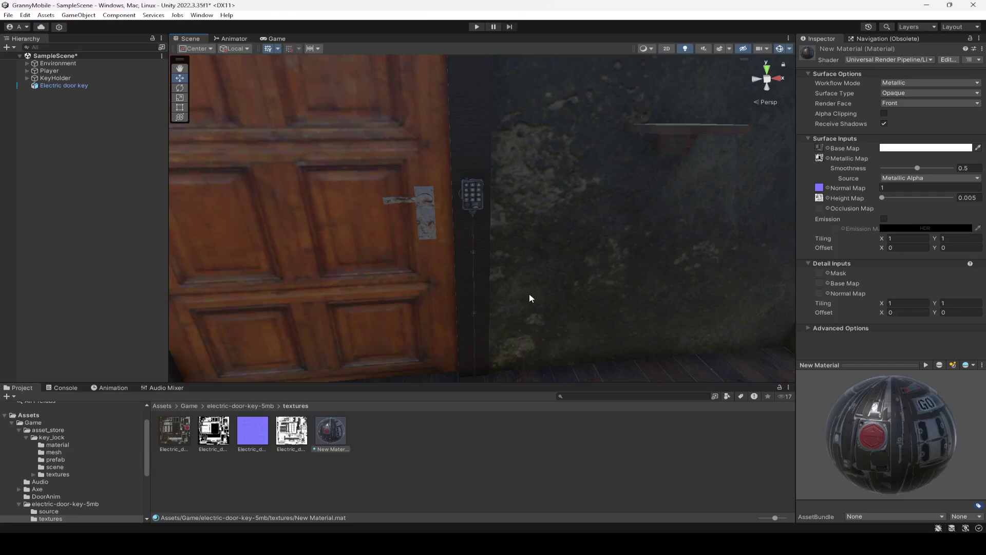
scroll(526, 288, up, 5)
key(f)
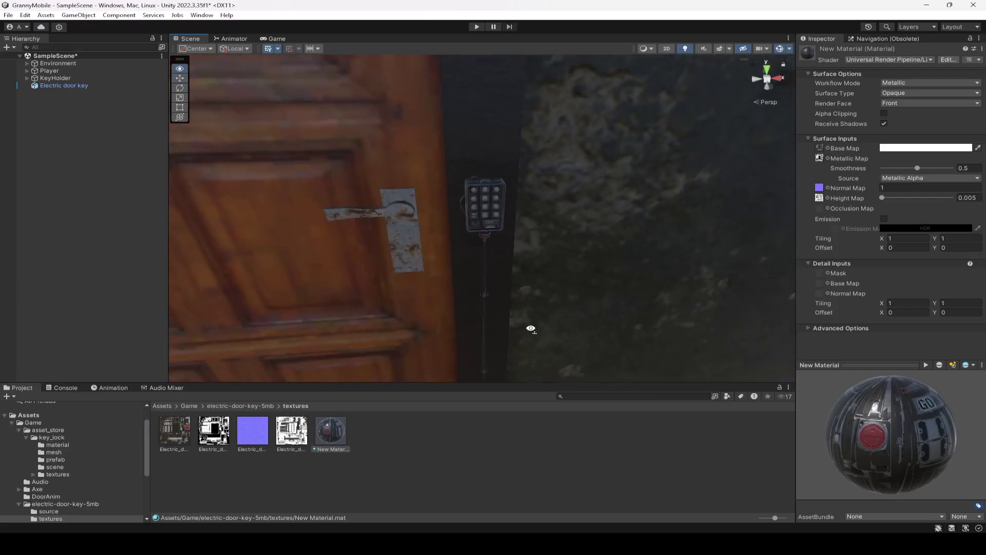
scroll(531, 329, up, 5)
scroll(532, 282, up, 2)
scroll(532, 282, down, 10)
scroll(533, 282, down, 1)
key(ctrl+s)
- Run the game to check how the textured keypad looks beside the door, then return to the scene view
click(477, 27)
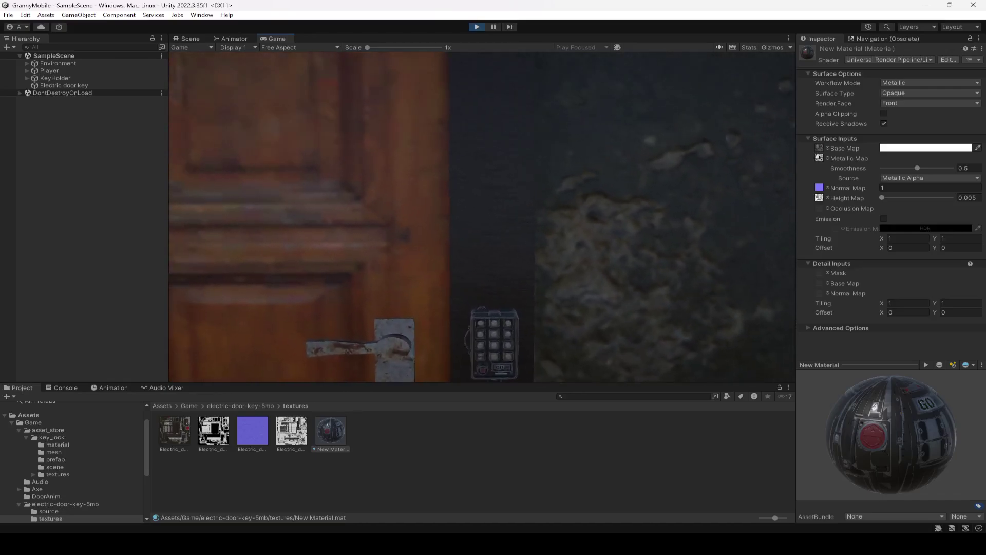
click(477, 27)
click(189, 38)
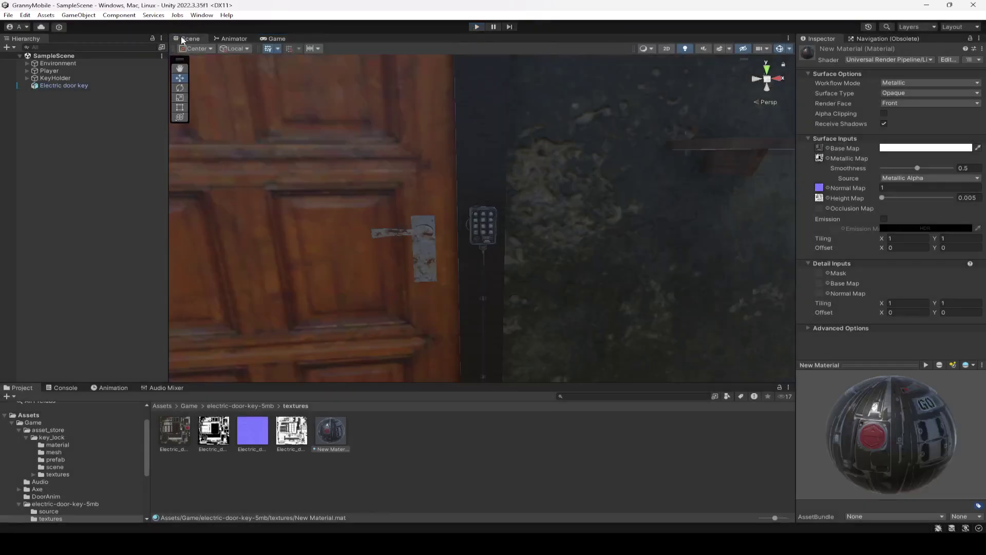
- Try to shorten the electric door key with the Rect tool to a Y scale of about 0.97, and undo it
click(64, 85)
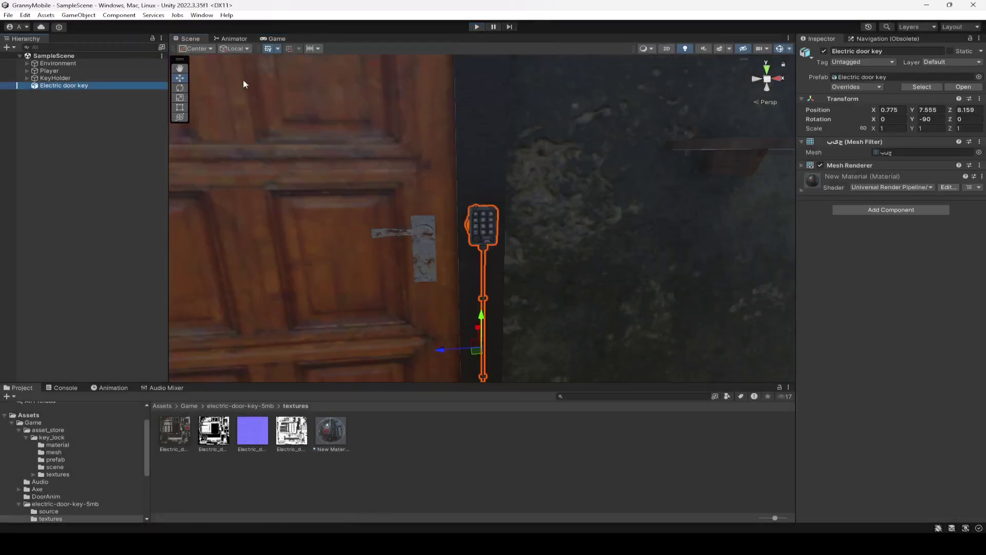
click(179, 106)
mouse_move(488, 205)
mouse_down()
mouse_move(488, 100)
mouse_move(486, 216)
mouse_up()
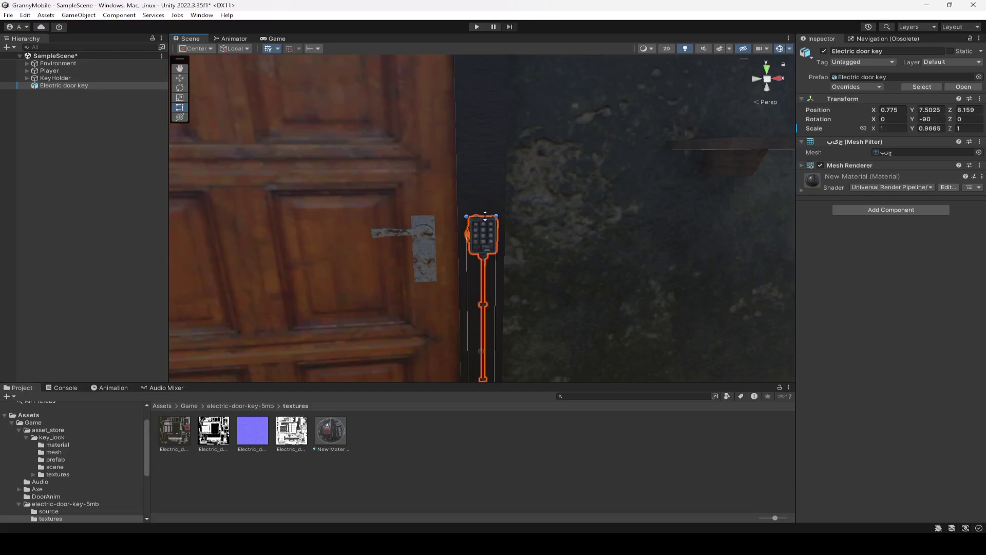
key(ctrl+z)
- Raise the electric door key on the door frame so the keypad sits above the door handle, and save the scene
click(180, 76)
middle_drag(480, 321, 481, 211)
drag(480, 211, 498, 153)
right_drag(498, 154, 528, 172)
click(126, 165)
key(ctrl+s)
- Playtest the game by walking up to the door to examine the keypad's height, and stop the game
click(279, 41)
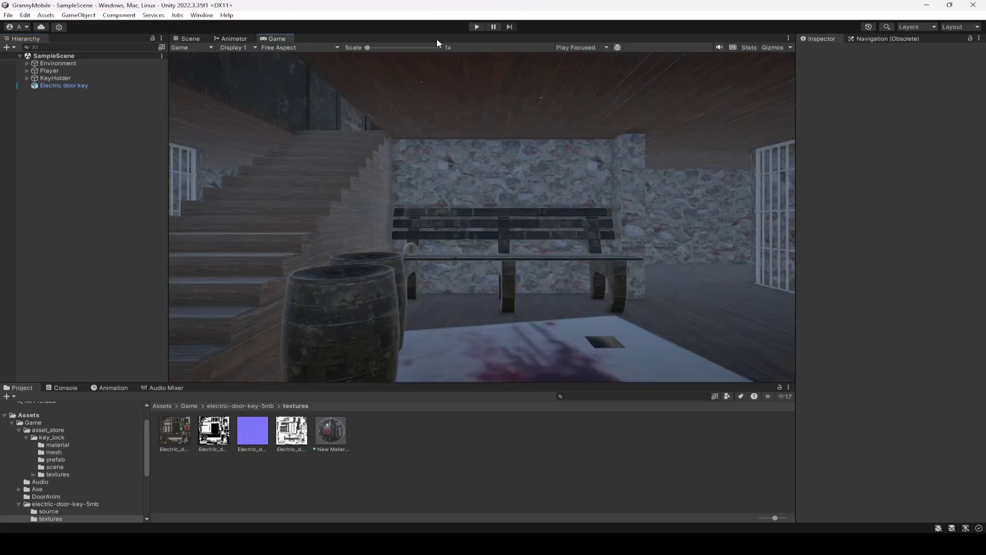
click(479, 25)
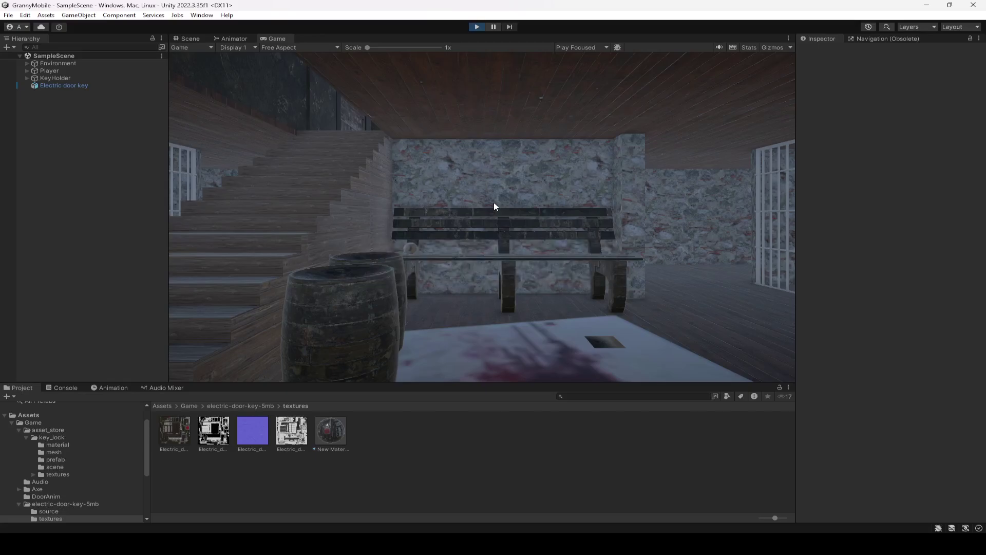
click(492, 202)
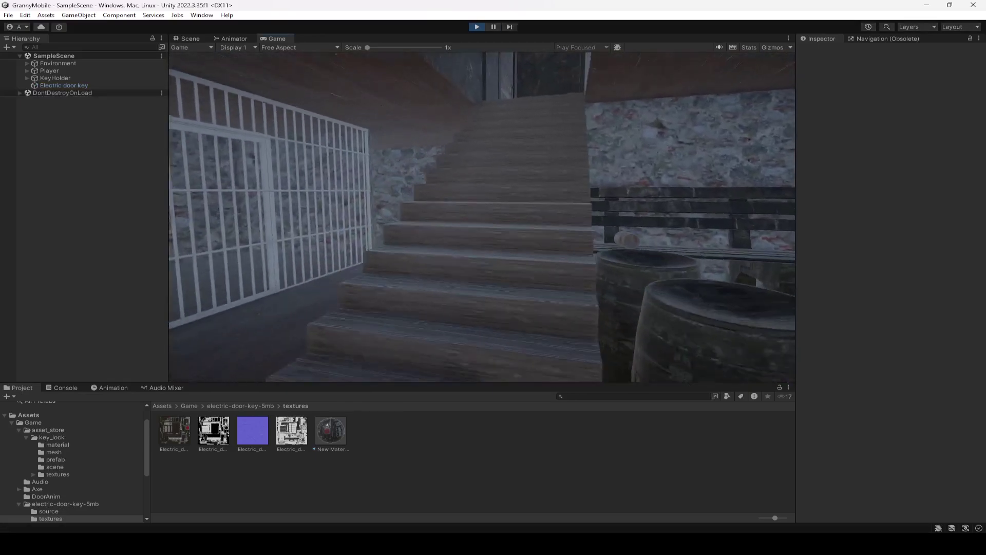
key(w)
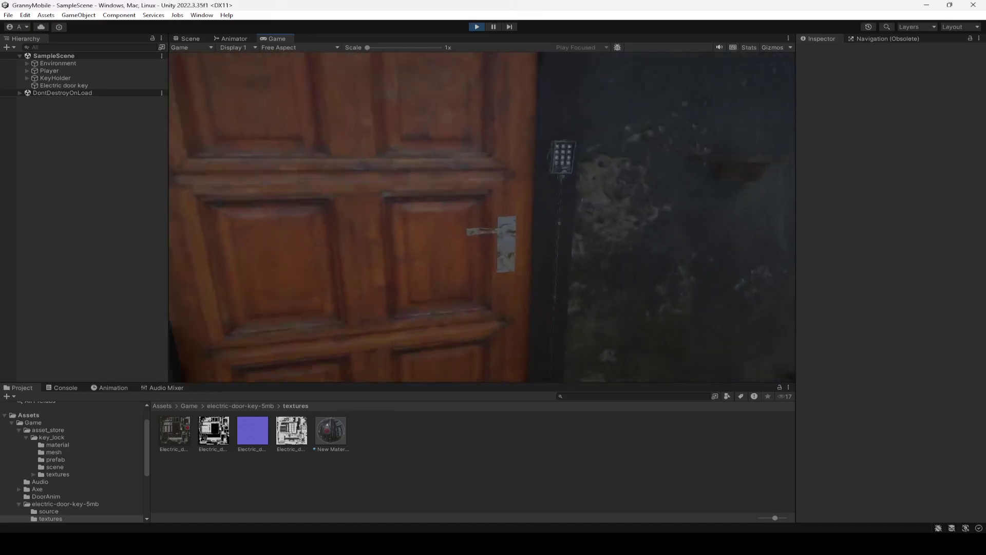
key(w)
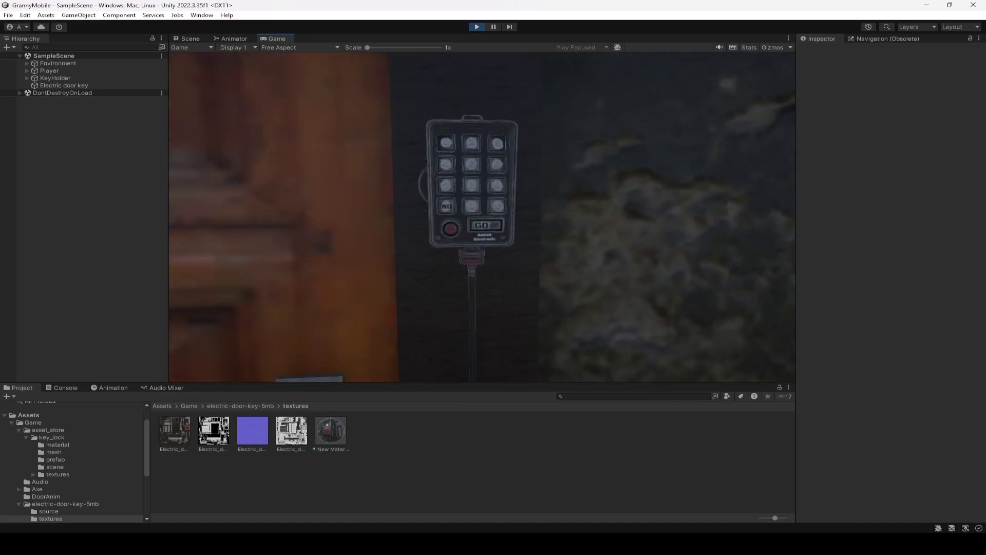
key(s)
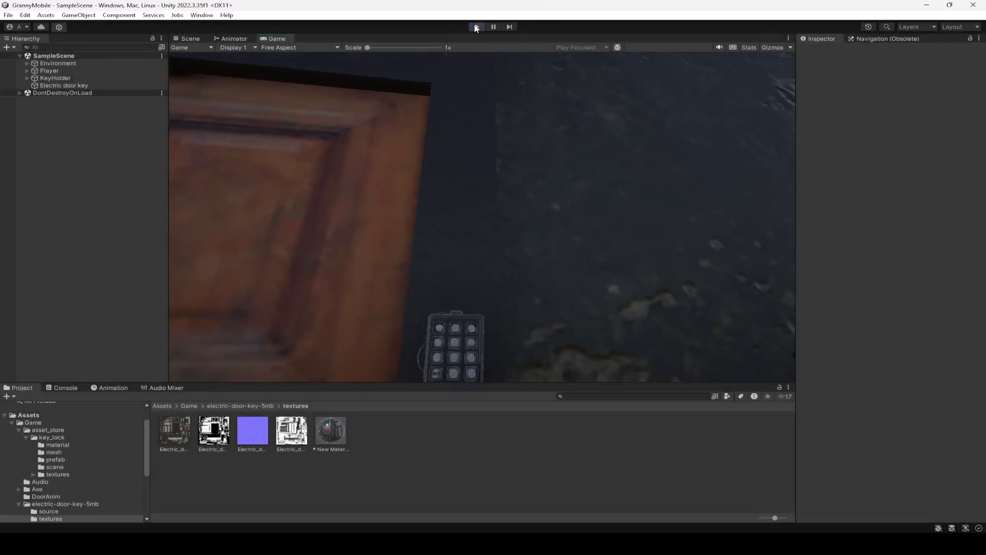
key(ctrl+p)
click(190, 39)
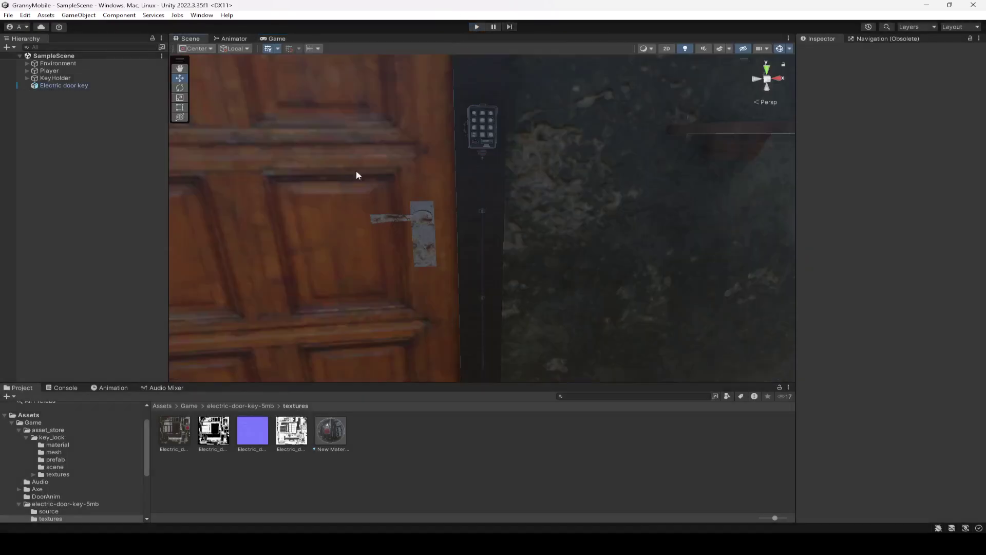
- Create a UI Canvas in the scene and rename it KeypadLockCanvas
mouse_move(518, 234)
right_down()
mouse_move(485, 249)
mouse_move(429, 223)
mouse_move(589, 233)
mouse_move(514, 221)
right_up()
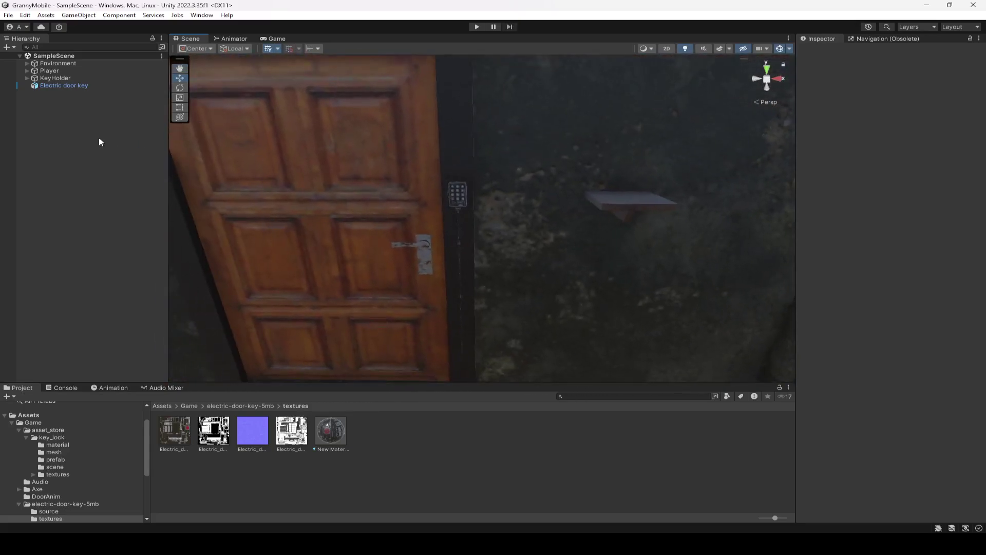
right_click(64, 107)
mouse_move(95, 361)
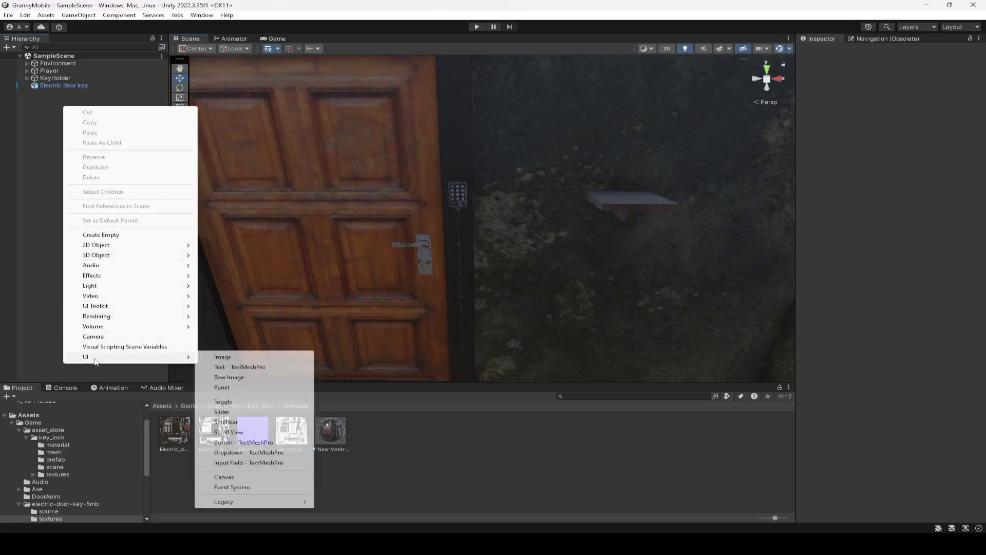
click(224, 477)
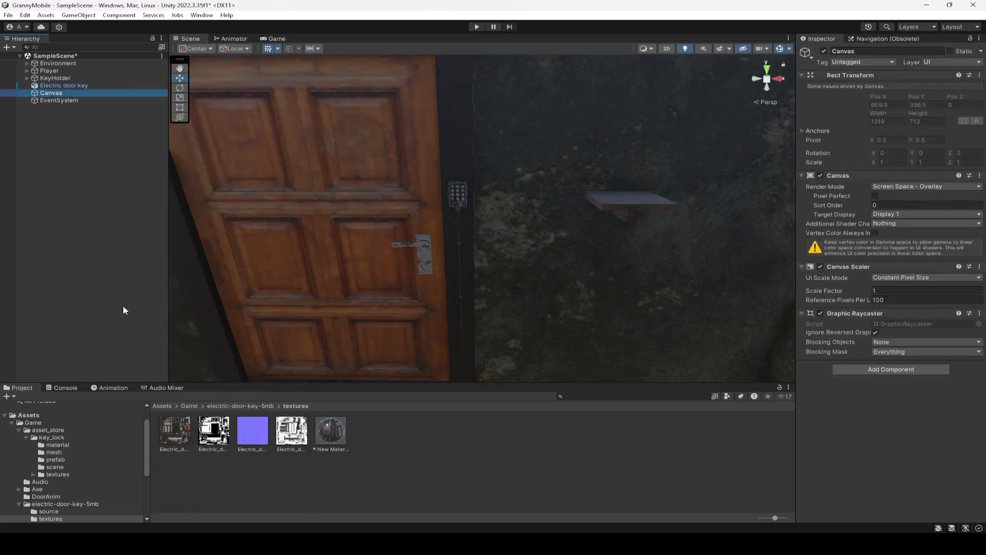
click(876, 51)
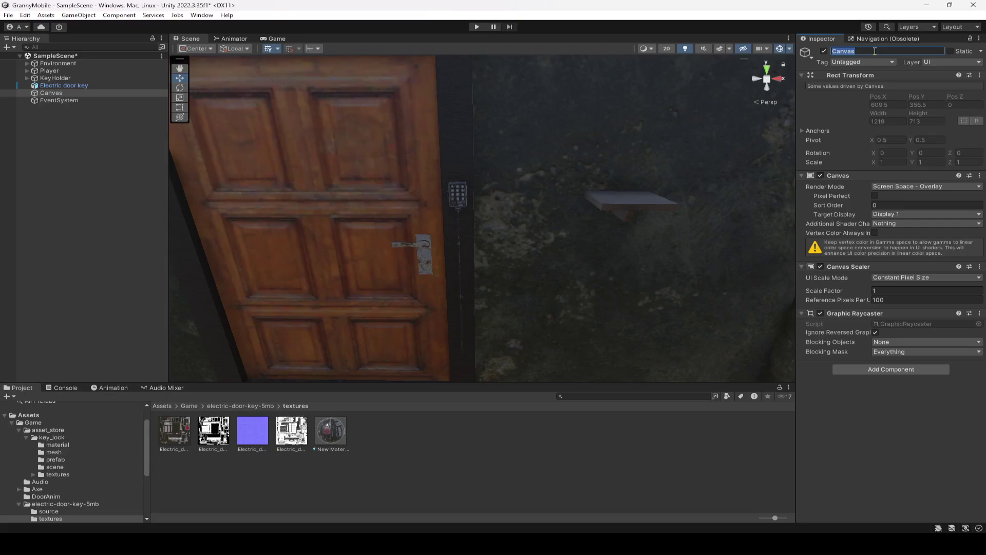
text(KeypadLock)
key(Return)
click(75, 93)
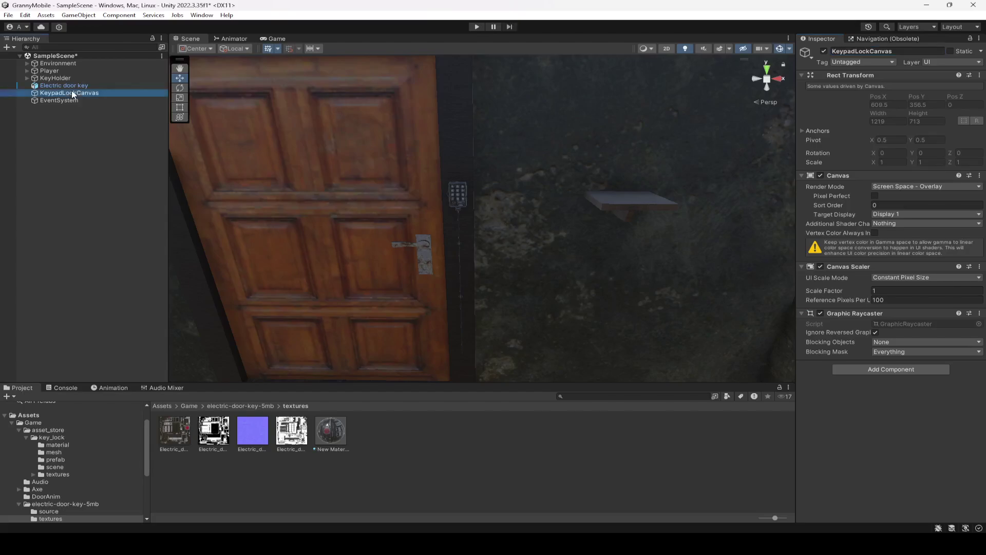
- Set the KeypadLockCanvas scaler to Scale With Screen Size with a 1920 x 1080 reference resolution, and save the scene
click(885, 277)
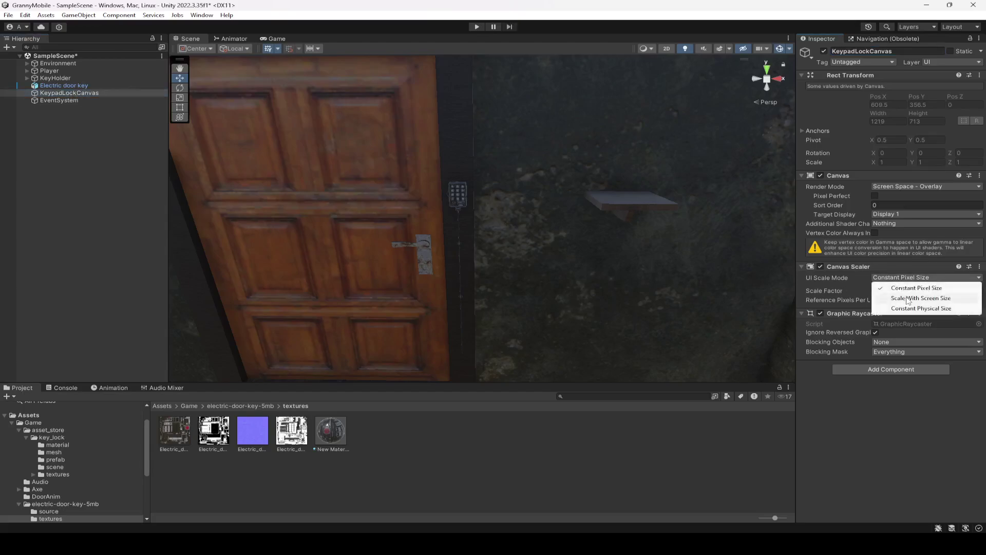
click(908, 299)
click(905, 291)
text(1920)
key(Tab)
text(1)
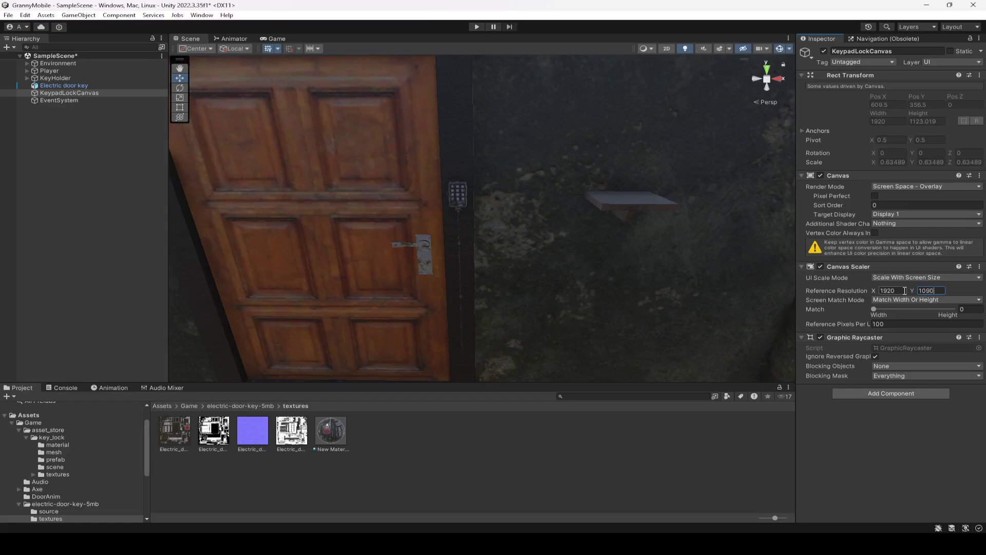
text(080)
click(900, 423)
key(ctrl+s)
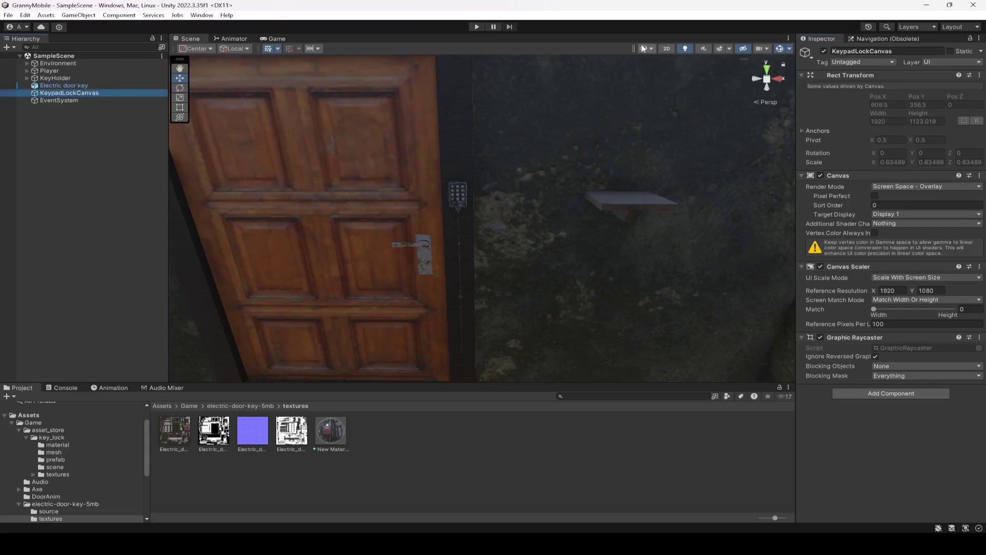
- Switch the scene view to 2D, frame KeypadLockCanvas, and add a UI Panel as its child
click(666, 48)
double_click(69, 93)
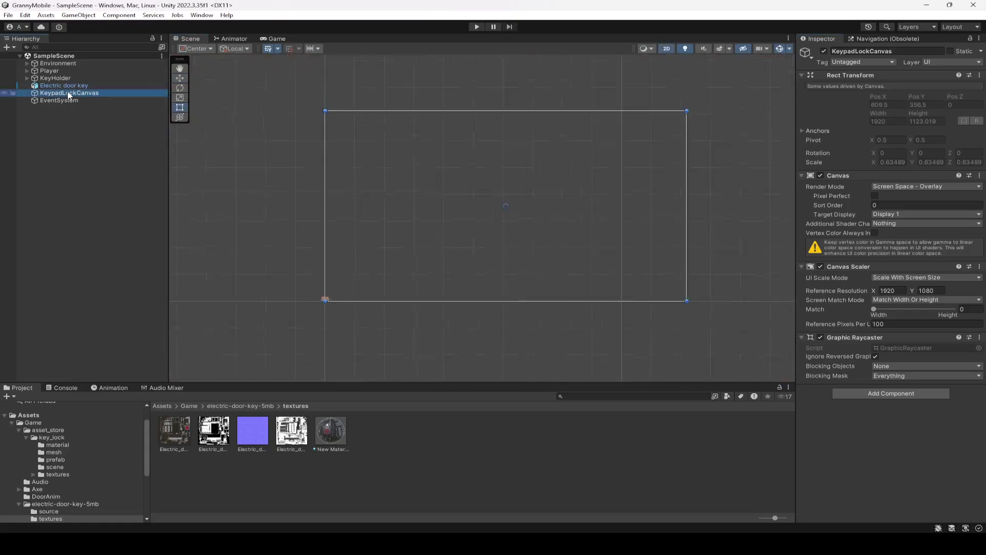
right_click(69, 94)
mouse_move(123, 409)
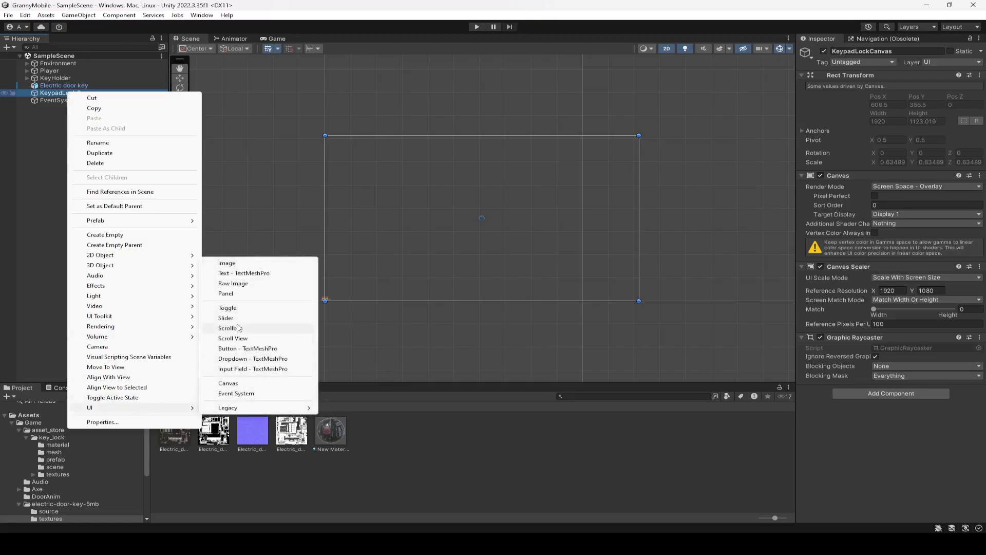
click(229, 293)
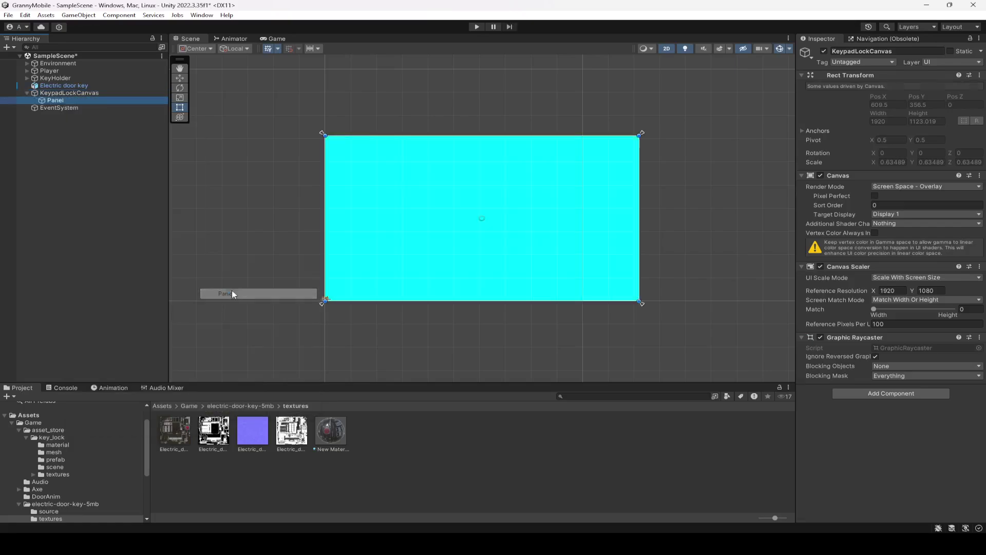
- Set the Panel's image colour to black with an alpha of 200, and preview it in the Game view
click(905, 211)
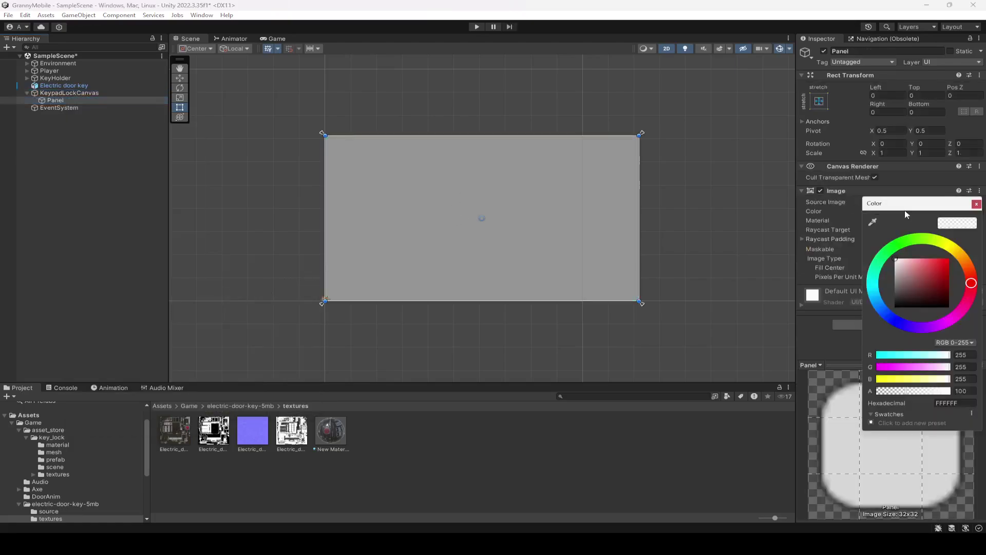
drag(905, 297, 871, 344)
drag(904, 391, 934, 394)
text(200)
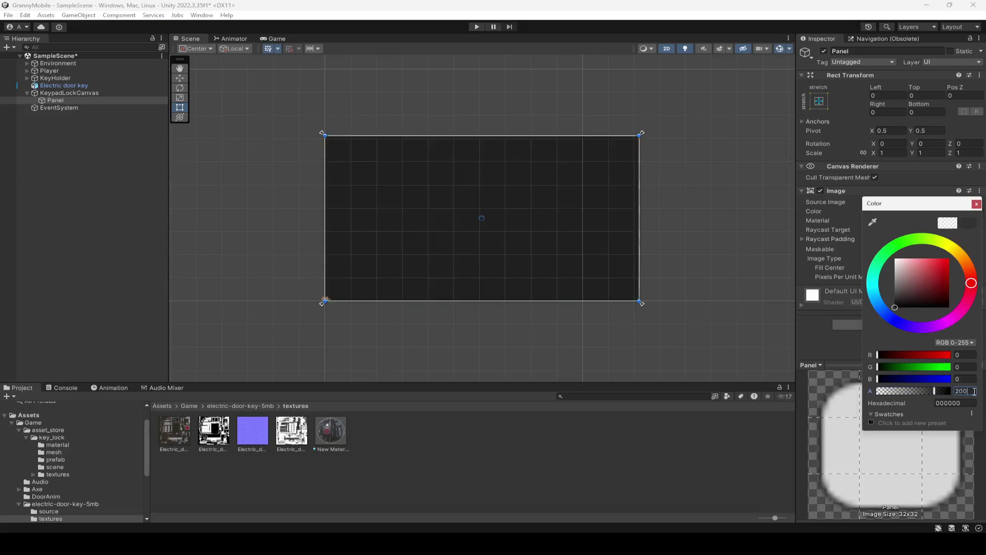
click(278, 39)
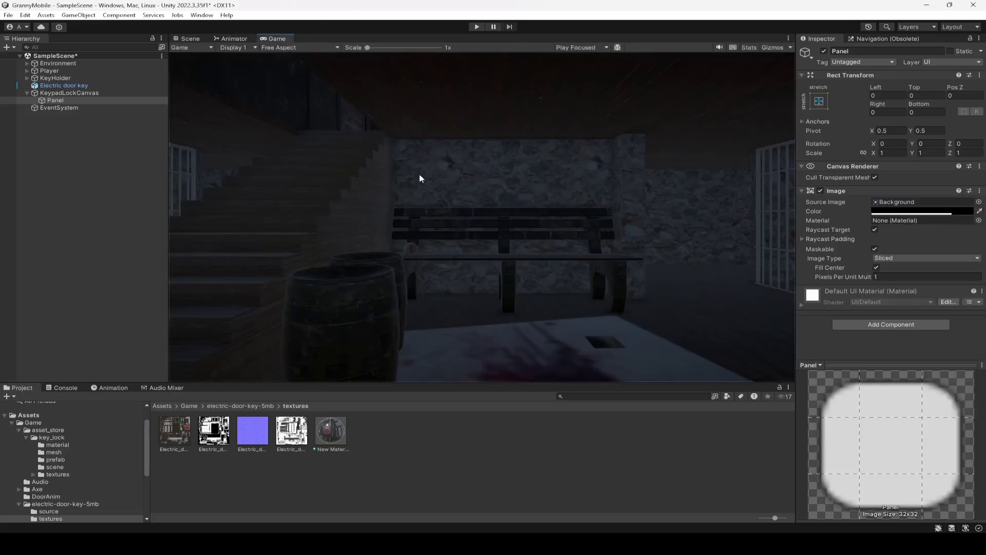
- Extend the Panel past the canvas edges by about 35 left, 25 top, 41 right and 91 bottom, and preview the result
click(196, 40)
drag(410, 137, 410, 133)
drag(325, 210, 319, 216)
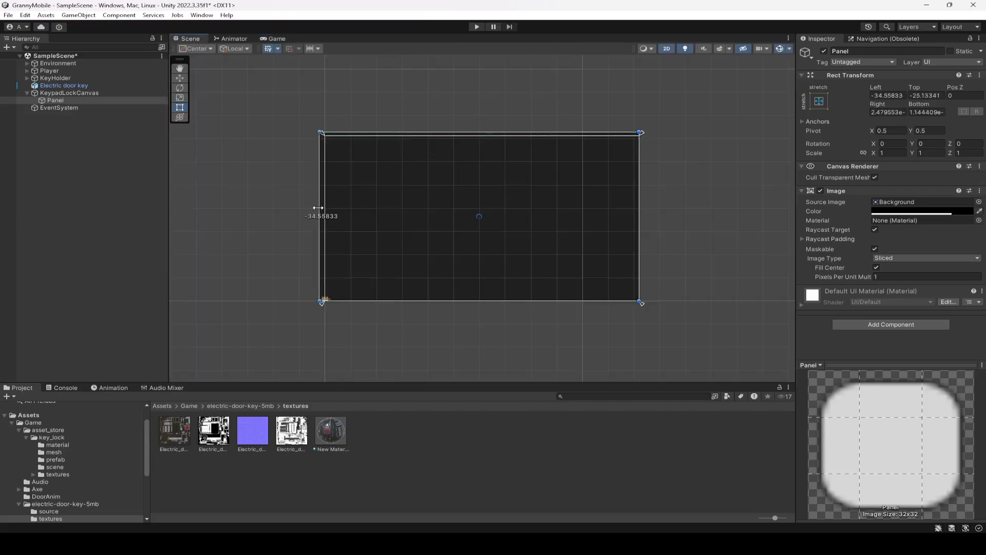
drag(444, 301, 480, 314)
drag(637, 252, 643, 252)
click(276, 38)
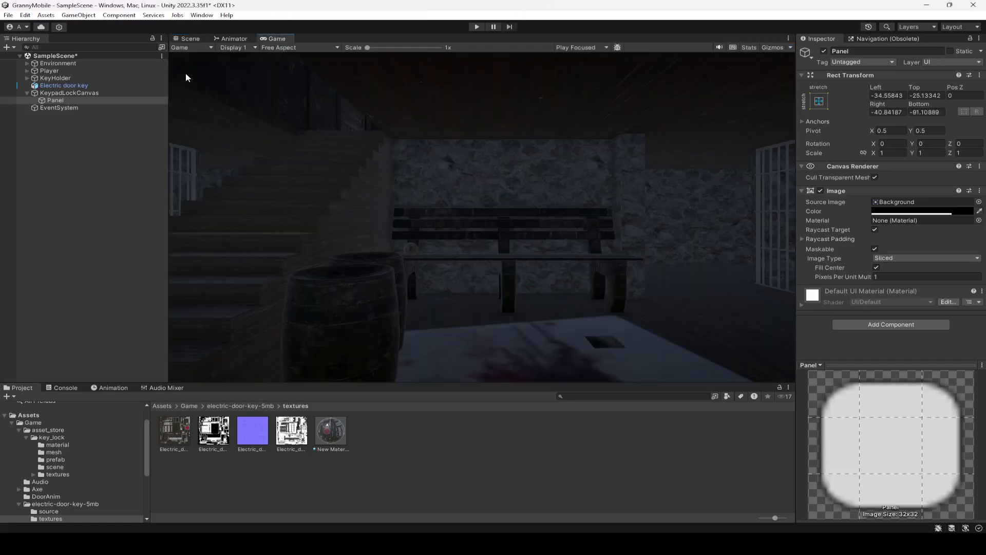
click(190, 39)
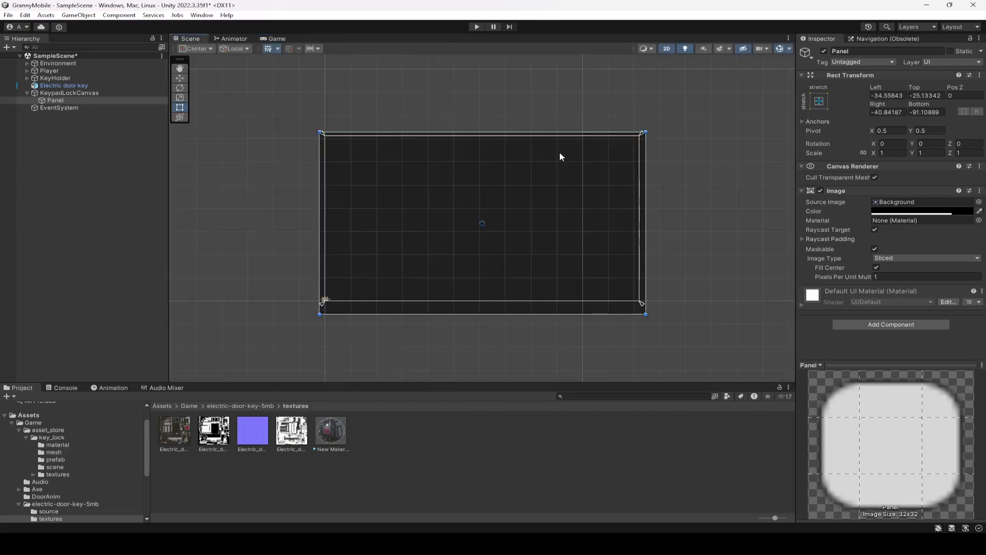
- Add a UI Image as a child of the Panel and name it PasswordArea
click(56, 101)
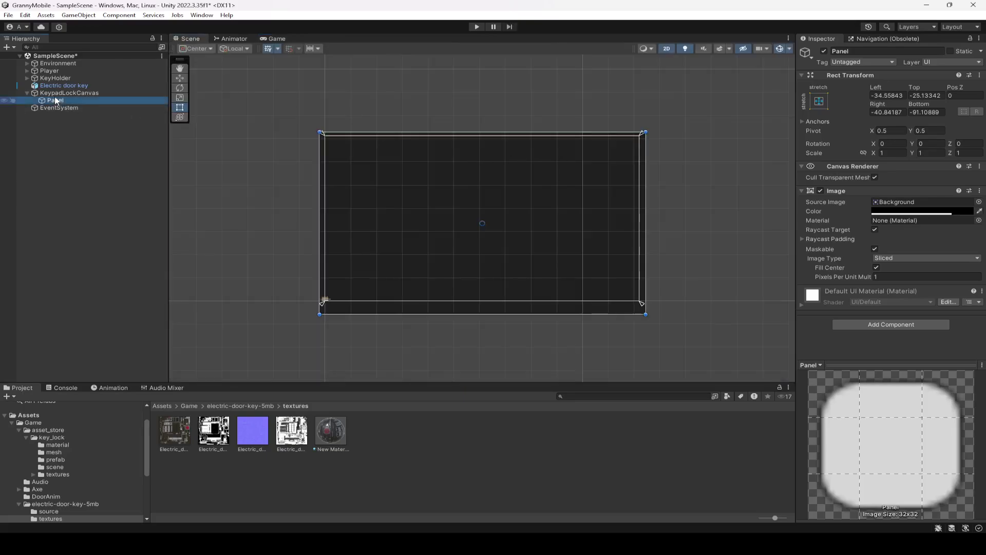
right_click(56, 101)
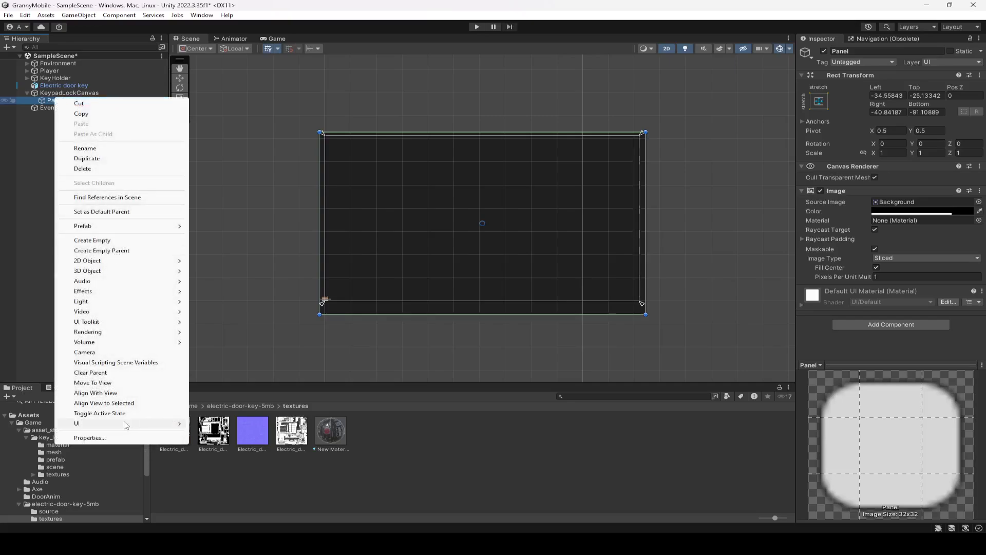
mouse_move(125, 425)
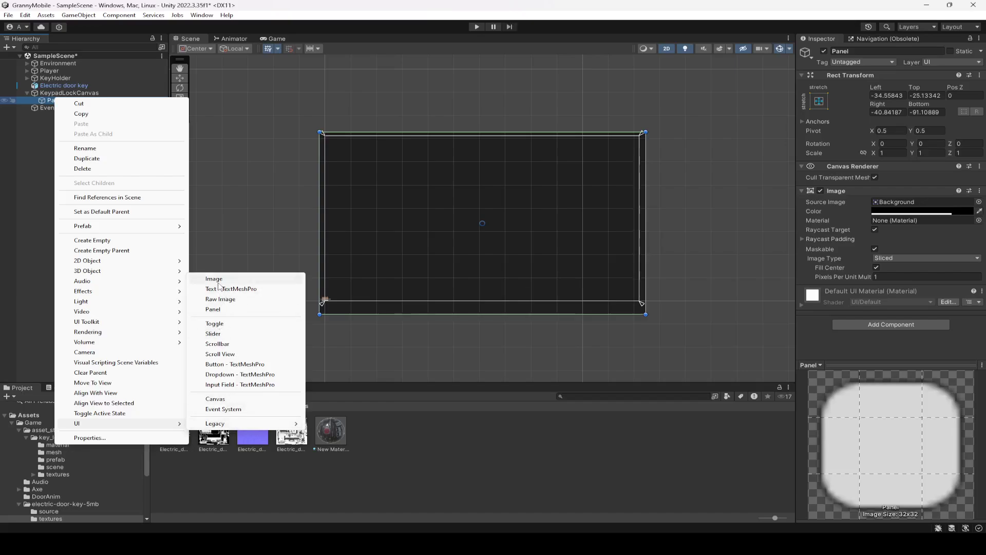
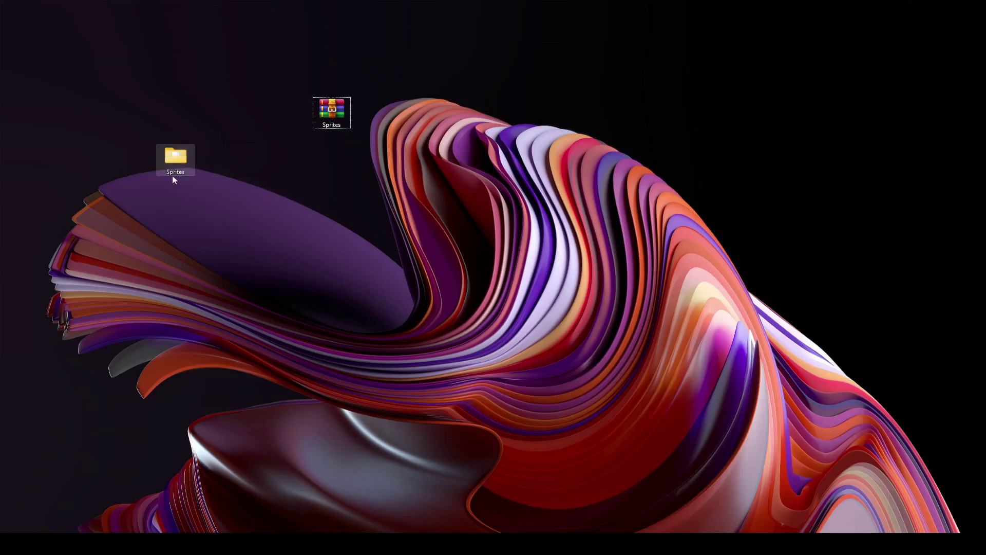
- Import the extracted Sprites folder from the desktop into the project's Game folder and open it
drag(171, 174, 483, 272)
click(439, 317)
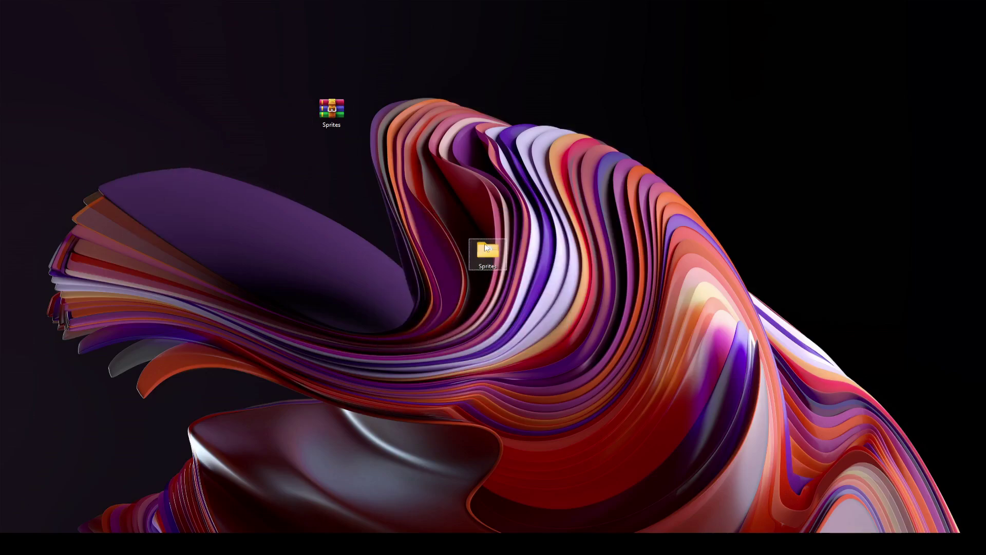
drag(487, 253, 559, 460)
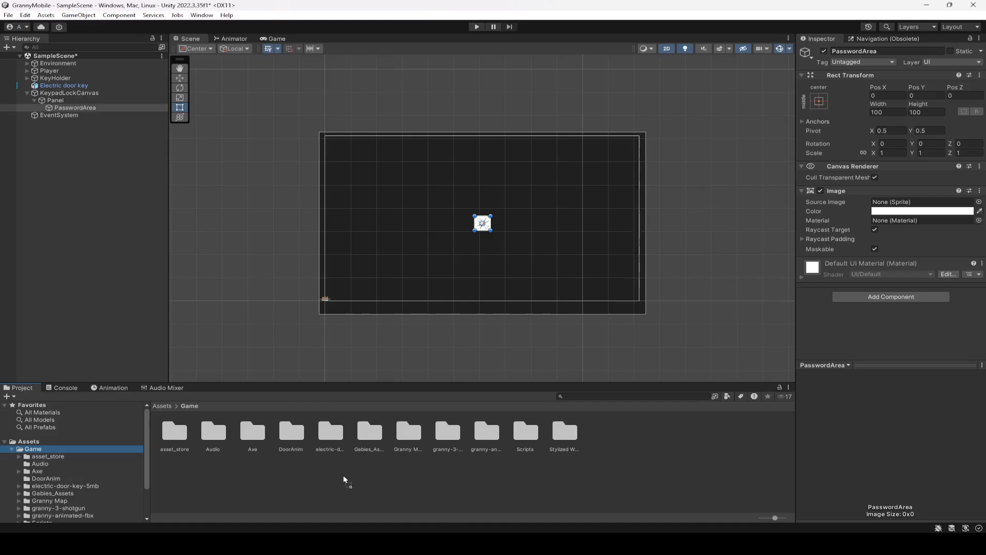
click(565, 437)
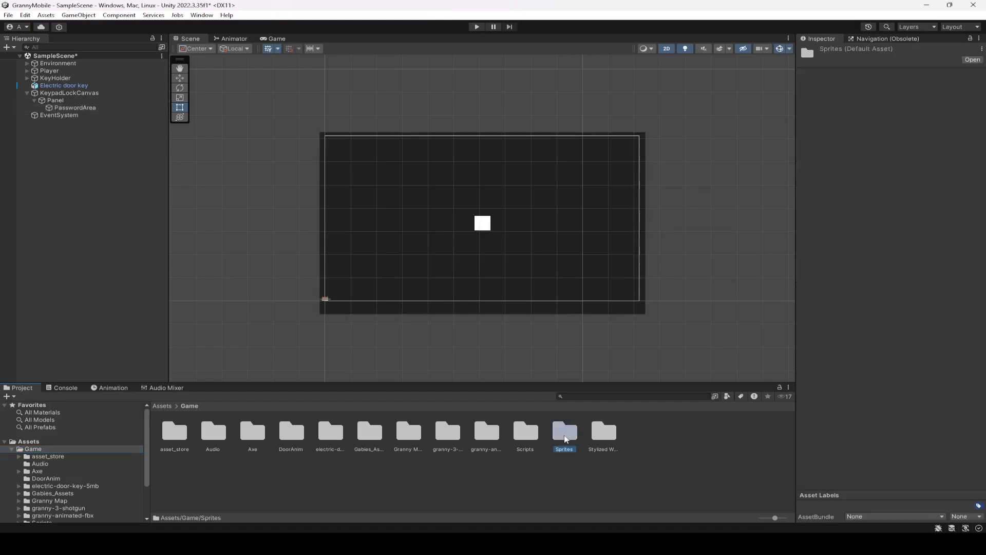
double_click(565, 433)
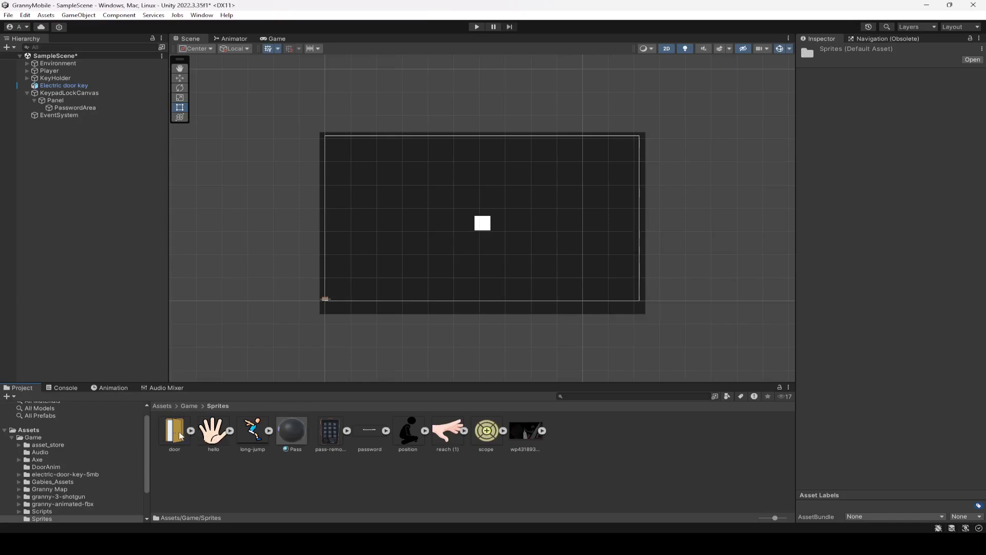
- Check the imported images' import settings for the Sprite (2D and UI) texture type
shift+click(522, 436)
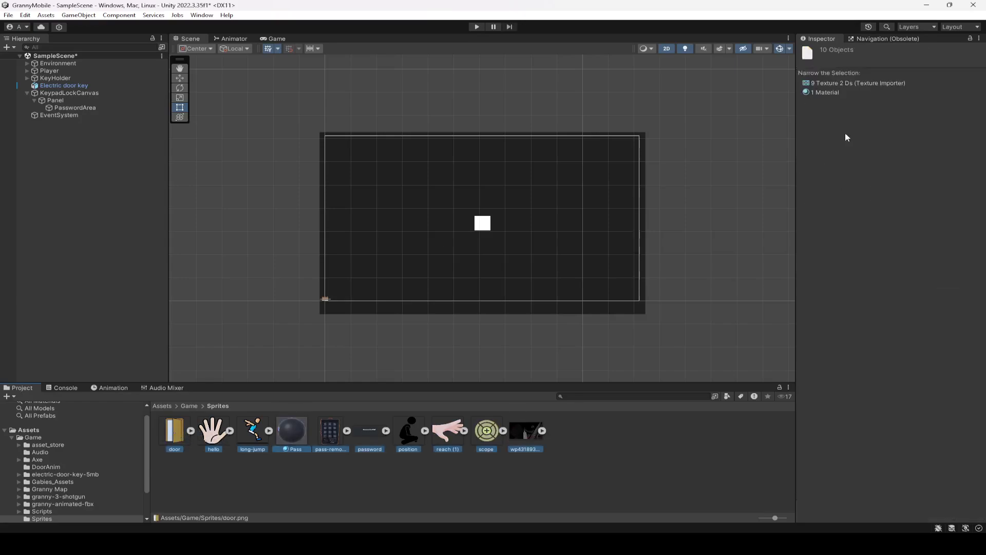
click(179, 441)
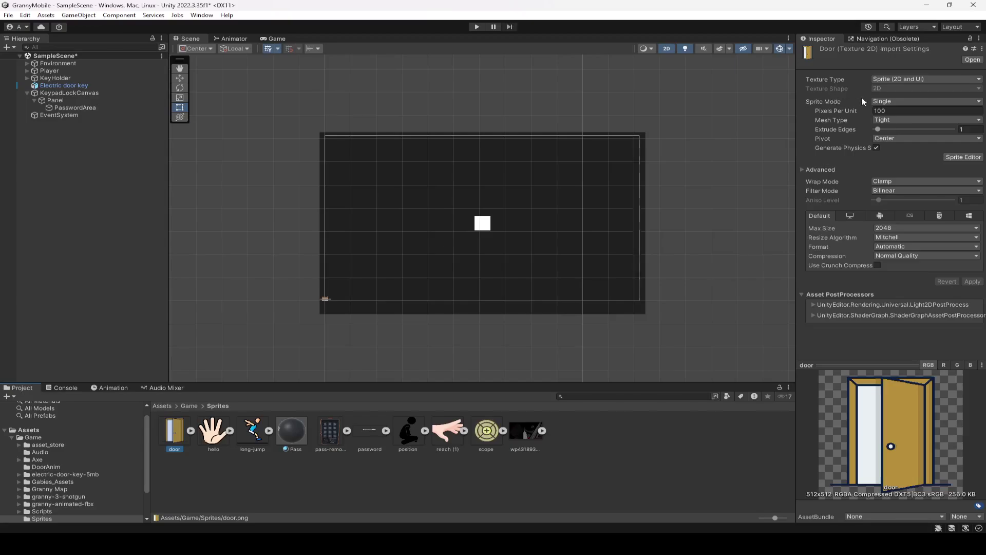
click(883, 79)
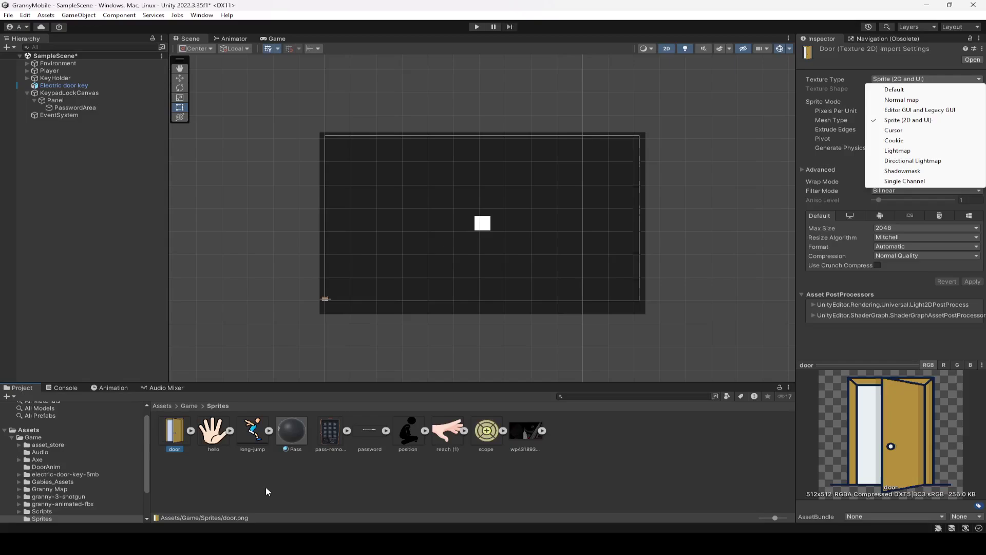
click(219, 441)
click(254, 436)
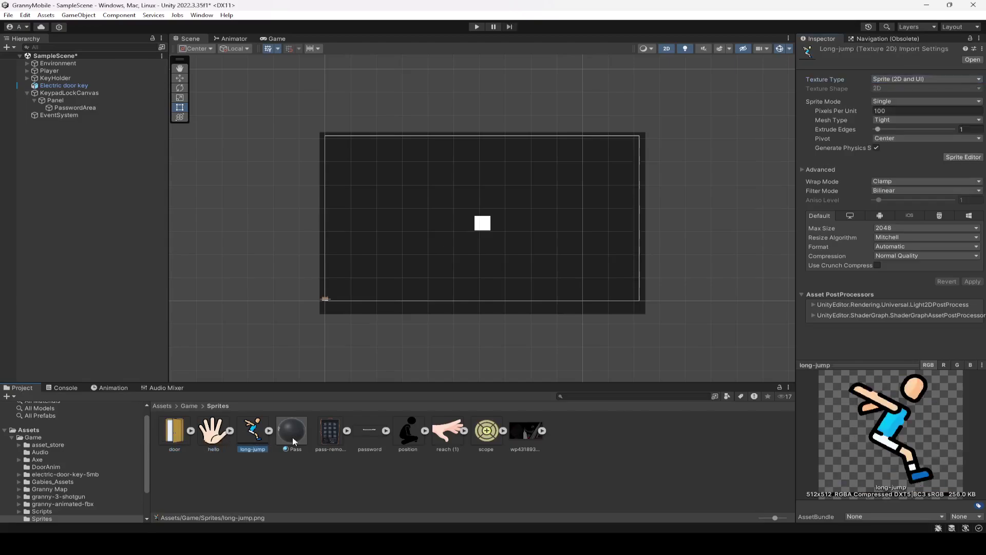
click(292, 434)
click(328, 437)
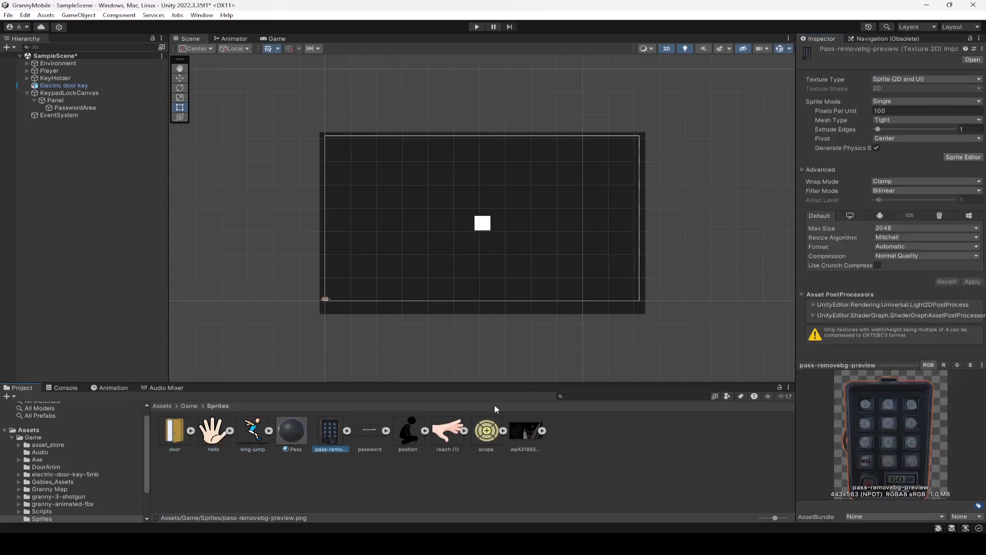
click(409, 434)
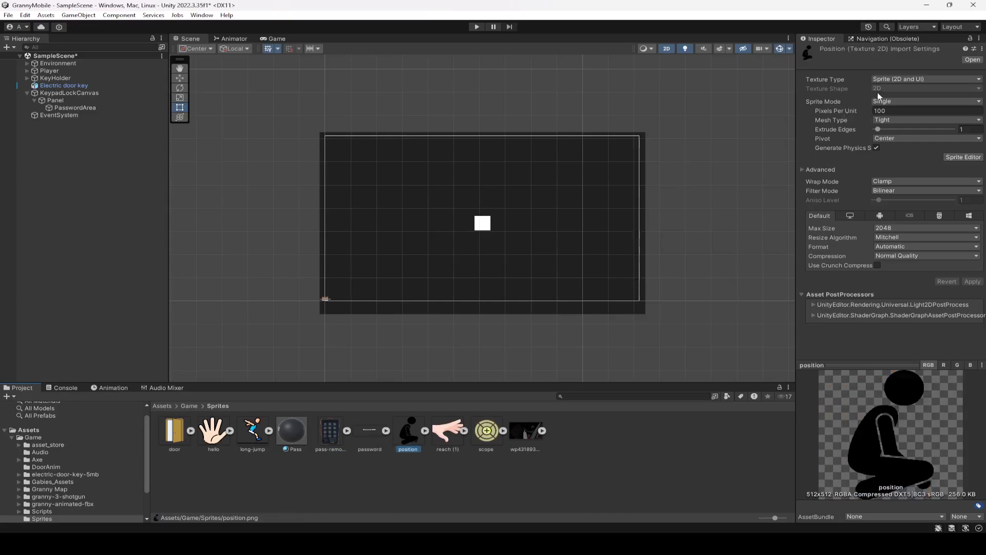
click(905, 80)
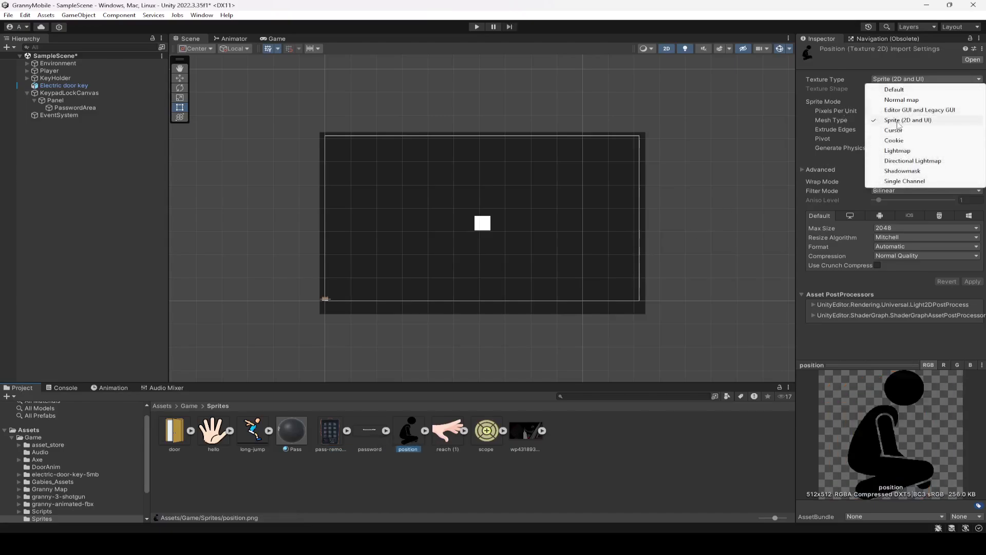
click(581, 467)
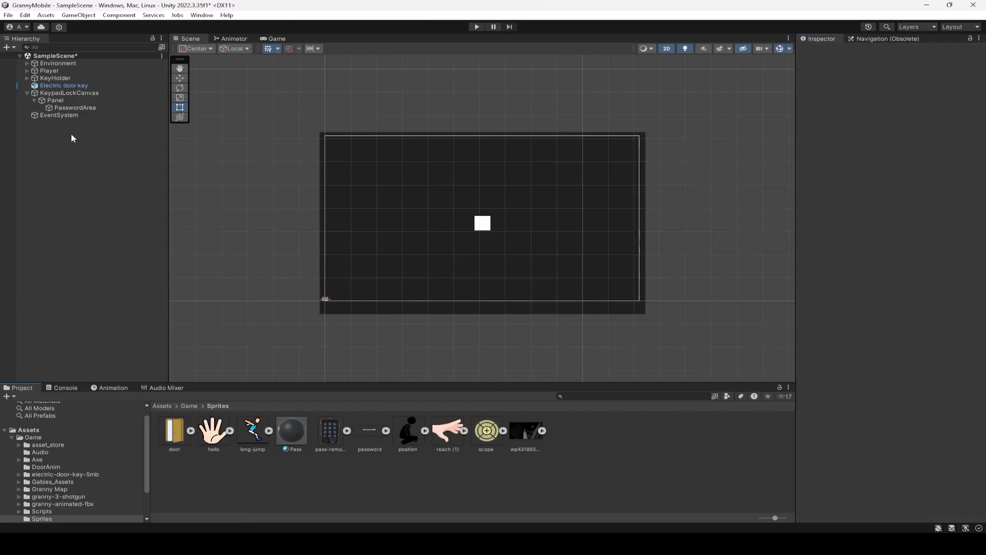
- Assign the pass-removebg-preview sprite to PasswordArea's source image, set it to native size, and preview it in the Game view
click(66, 109)
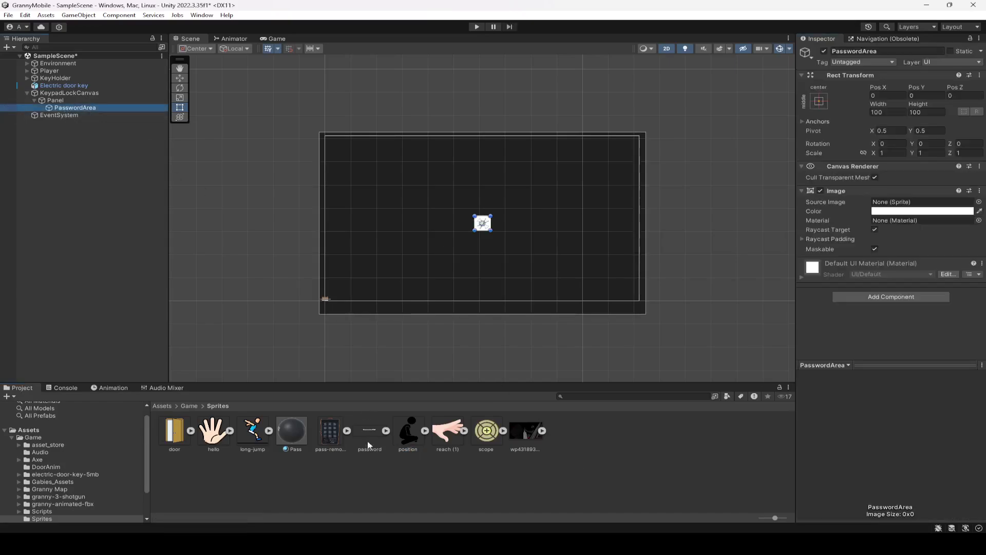
click(329, 437)
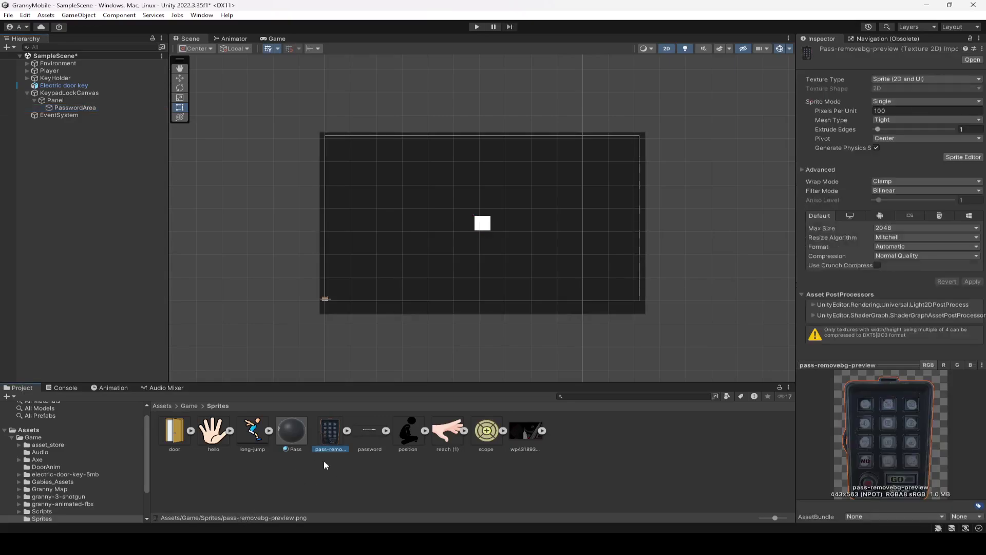
click(74, 107)
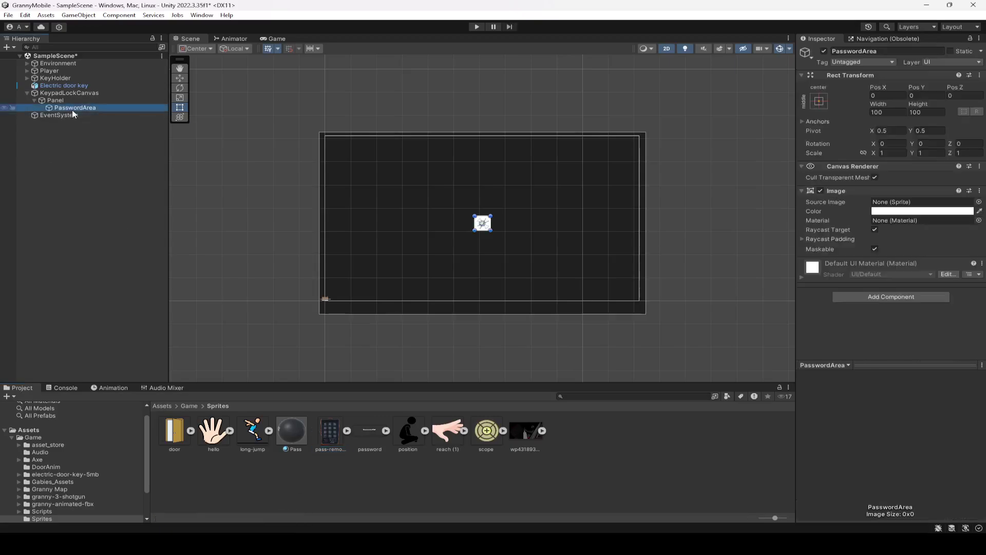
drag(328, 437, 906, 202)
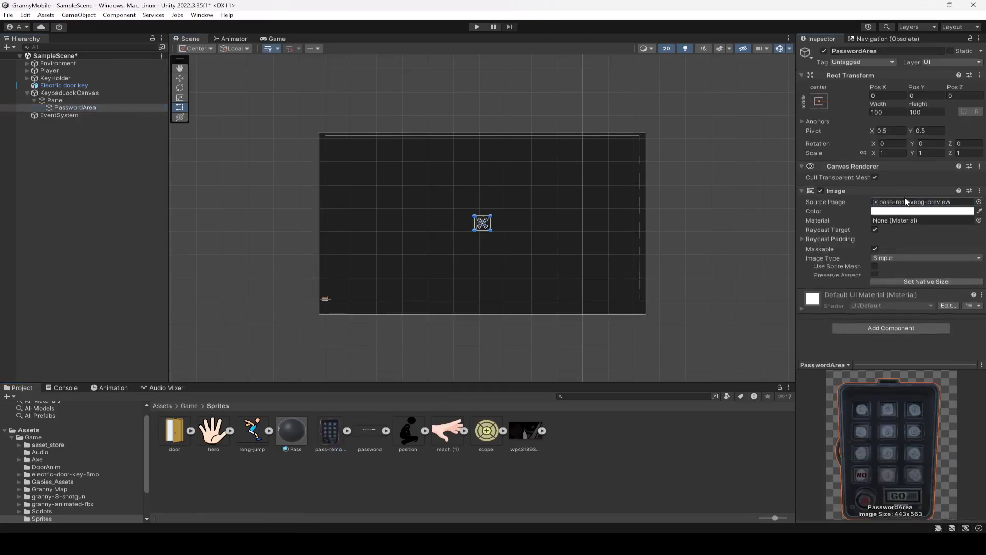
click(914, 288)
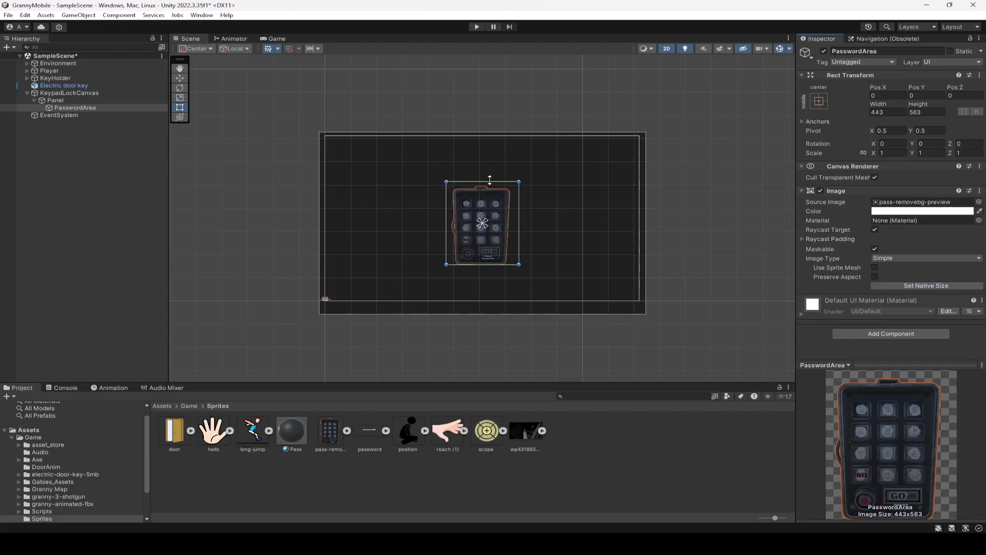
click(273, 39)
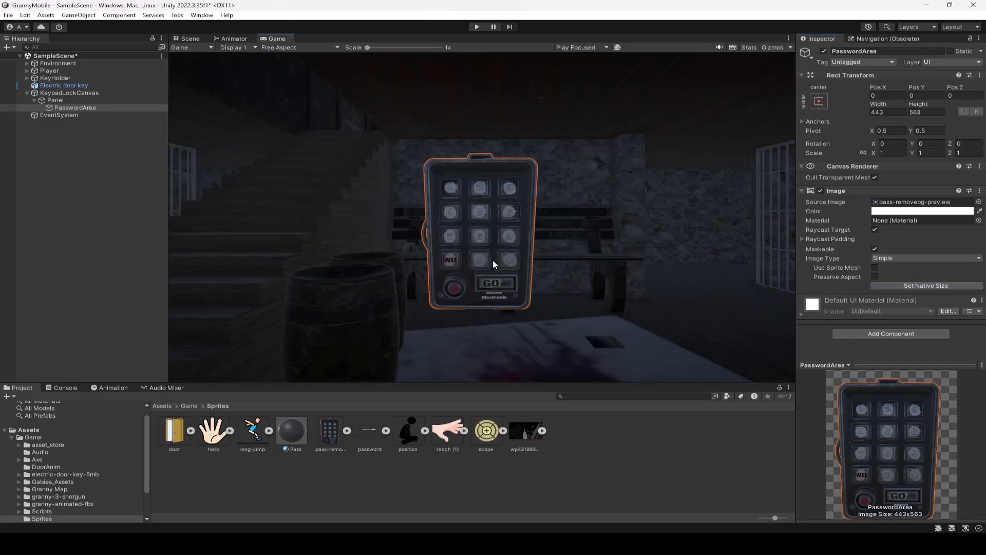
click(185, 39)
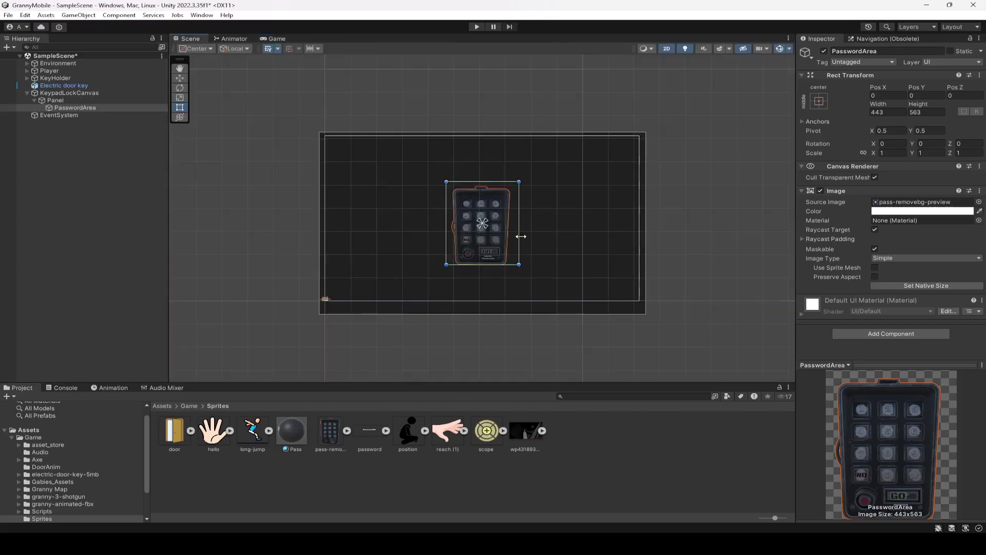
- Widen PasswordArea to about 616, raise it to Pos Y 141, and preview the keypad in the Game view
drag(520, 236, 530, 237)
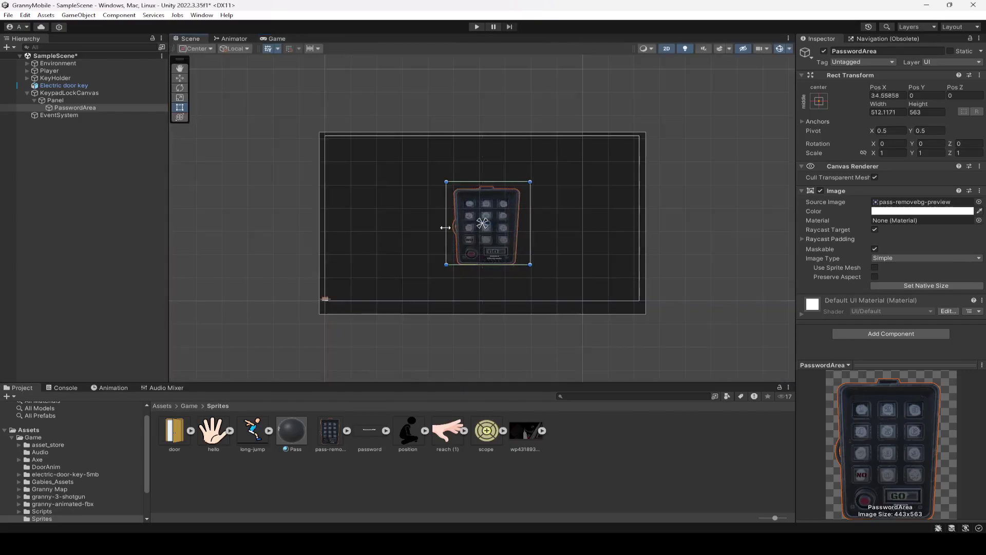
drag(446, 226, 424, 229)
click(275, 39)
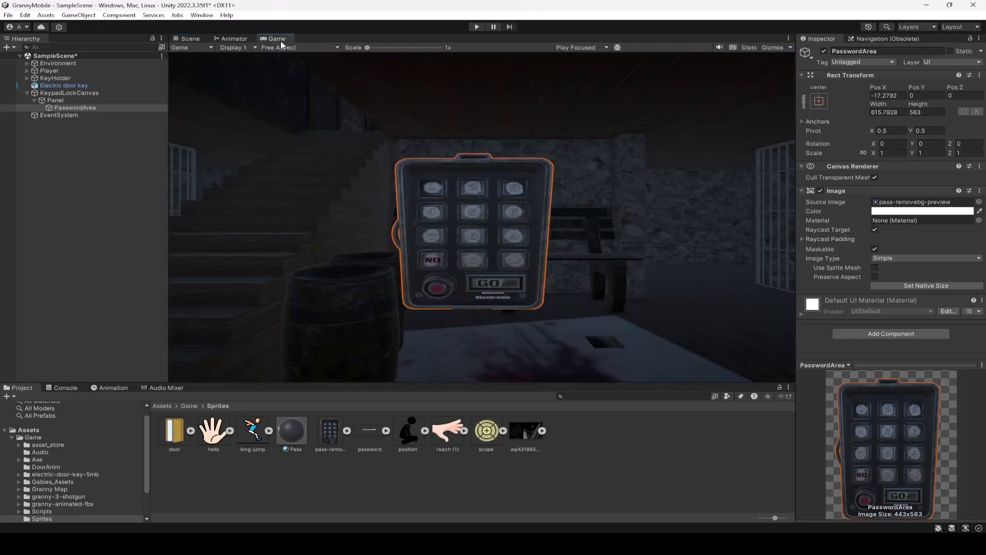
click(194, 39)
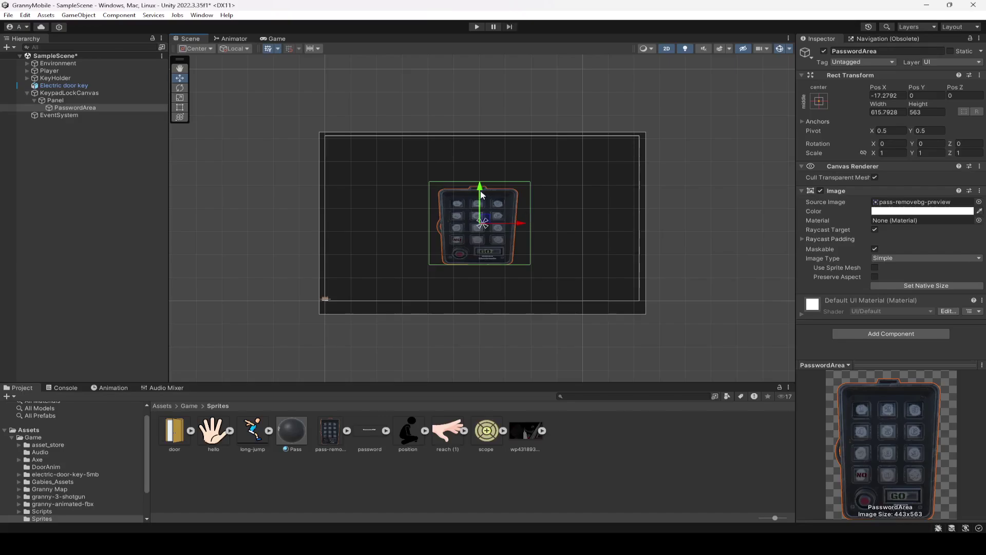
drag(480, 189, 485, 167)
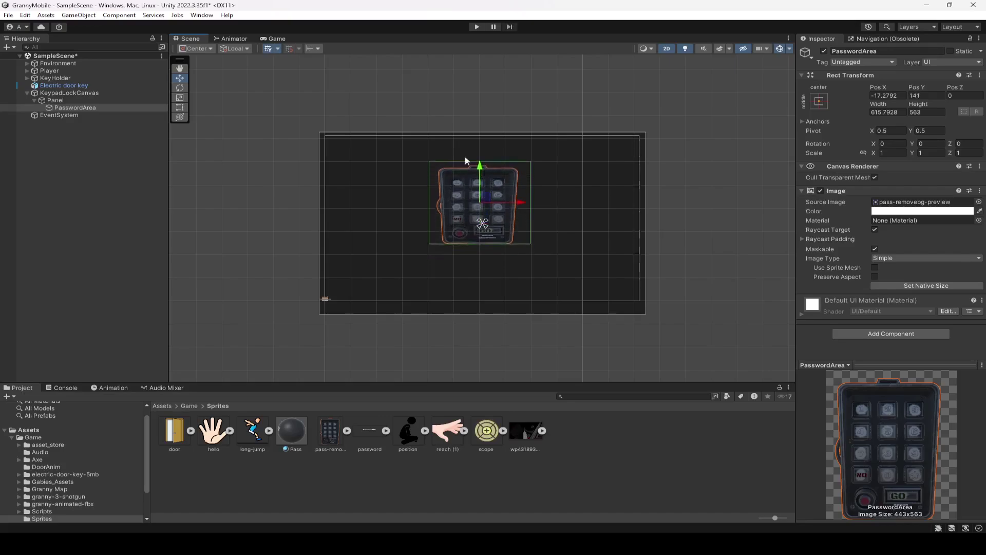
click(275, 39)
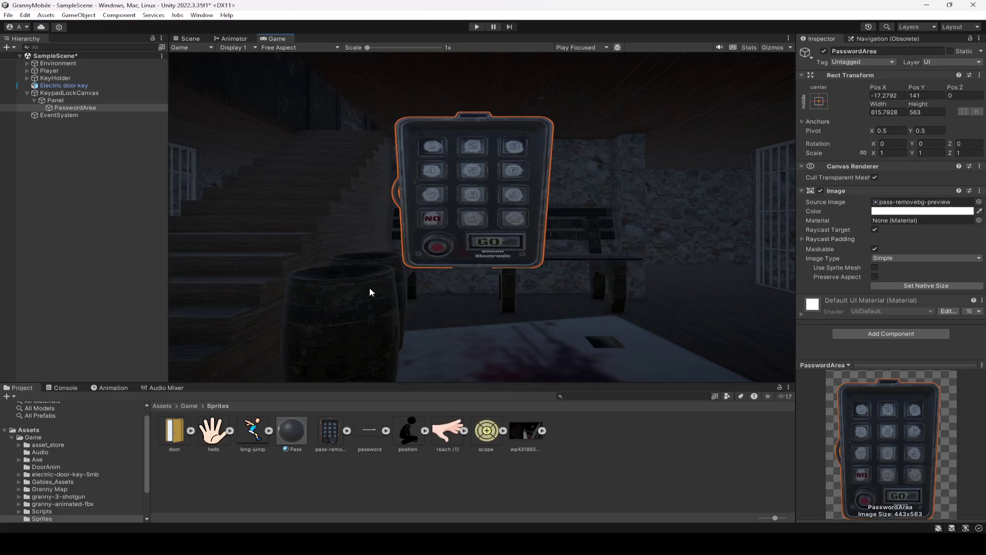
- Switch the game preview to the Simulator and choose the Apple iPhone 11 as the simulated device
click(191, 47)
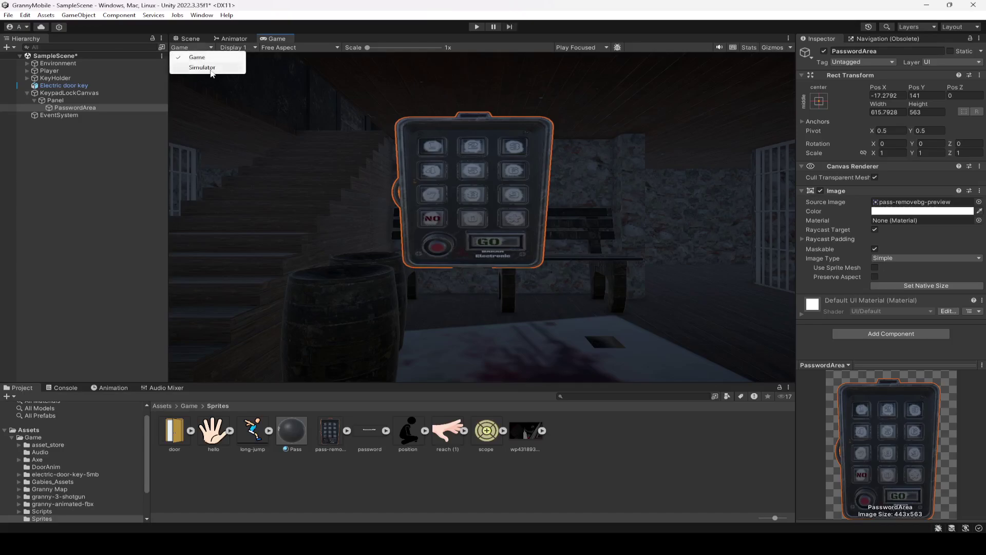
click(194, 68)
click(223, 47)
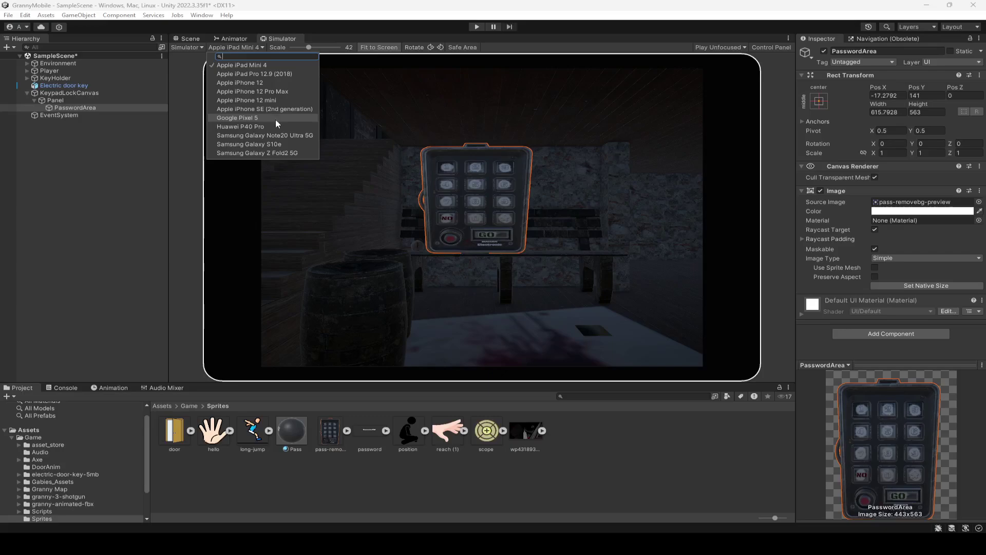
click(276, 83)
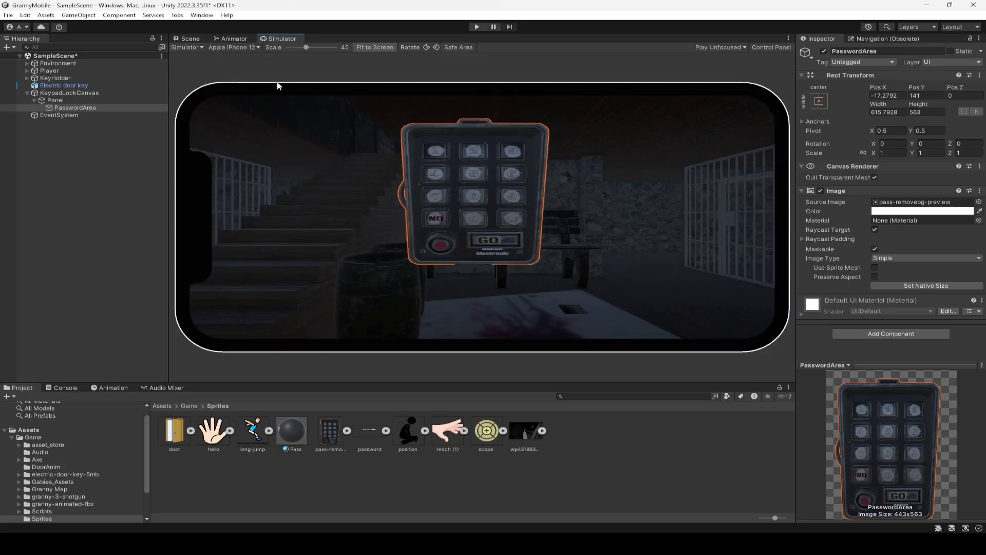
click(252, 50)
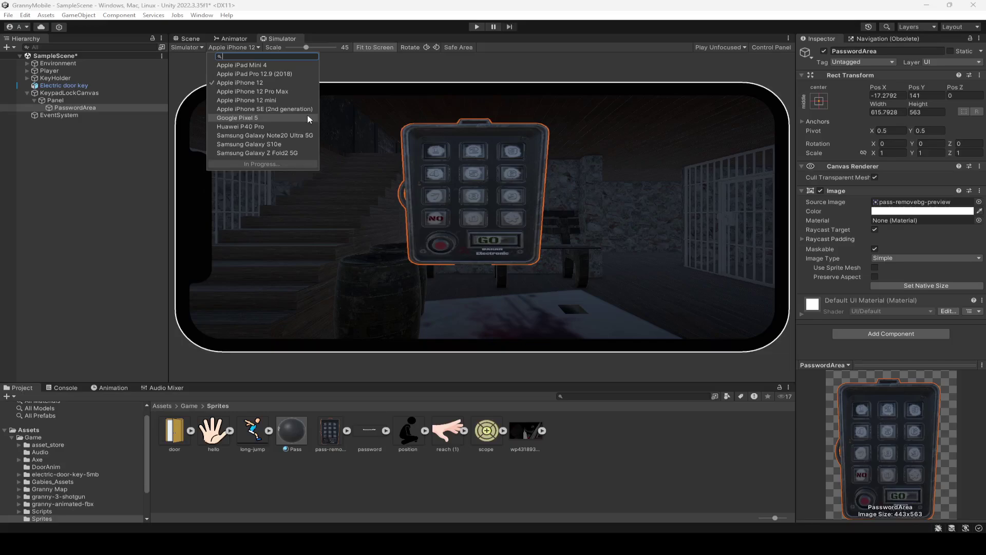
click(287, 112)
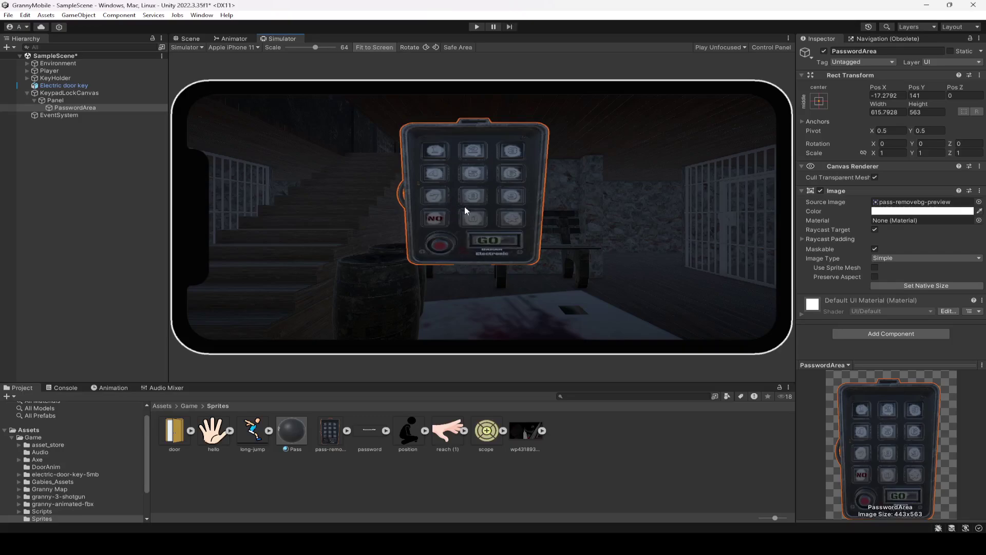
- Add a legacy UI Button as a child of PasswordArea in the Scene view
click(195, 39)
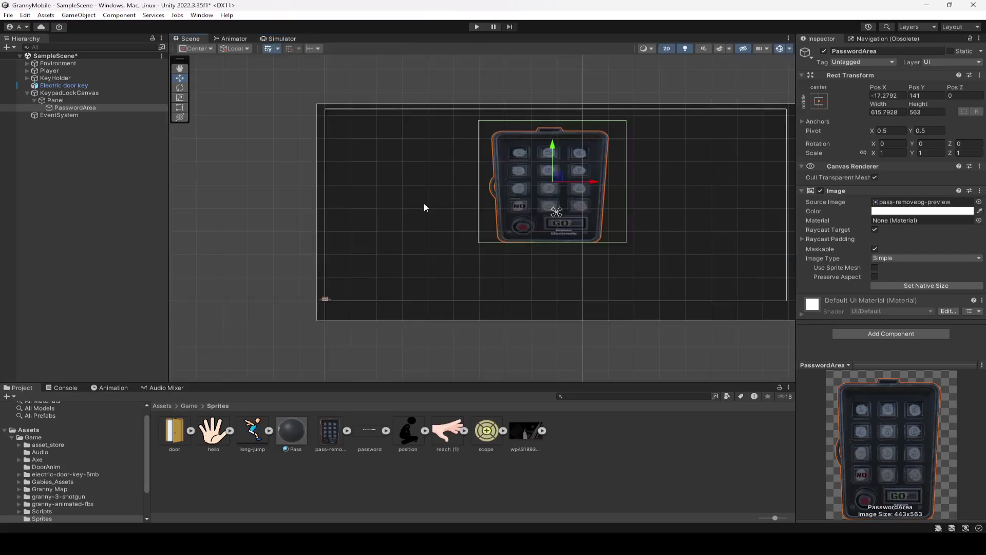
scroll(579, 192, up, 3)
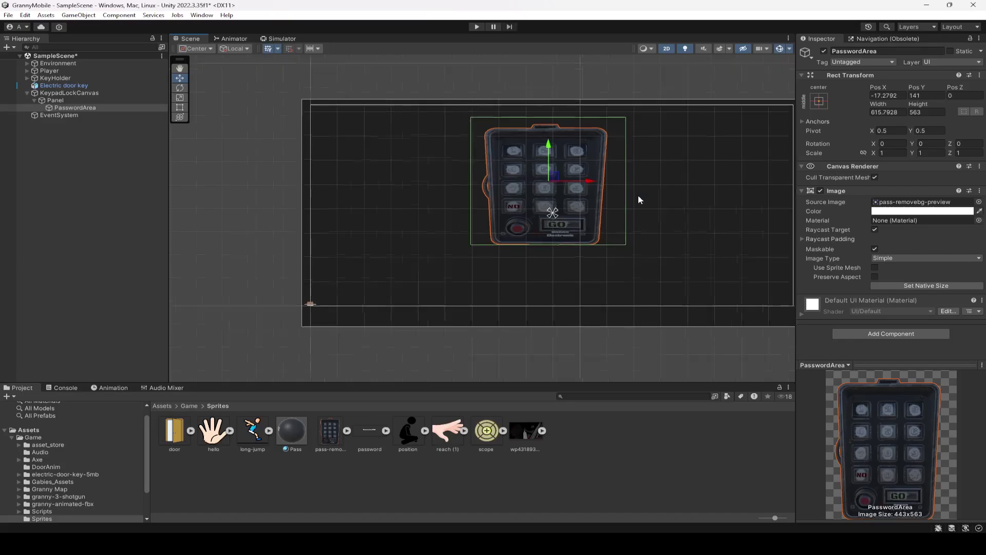
middle_drag(556, 216, 550, 240)
scroll(550, 239, up, 2)
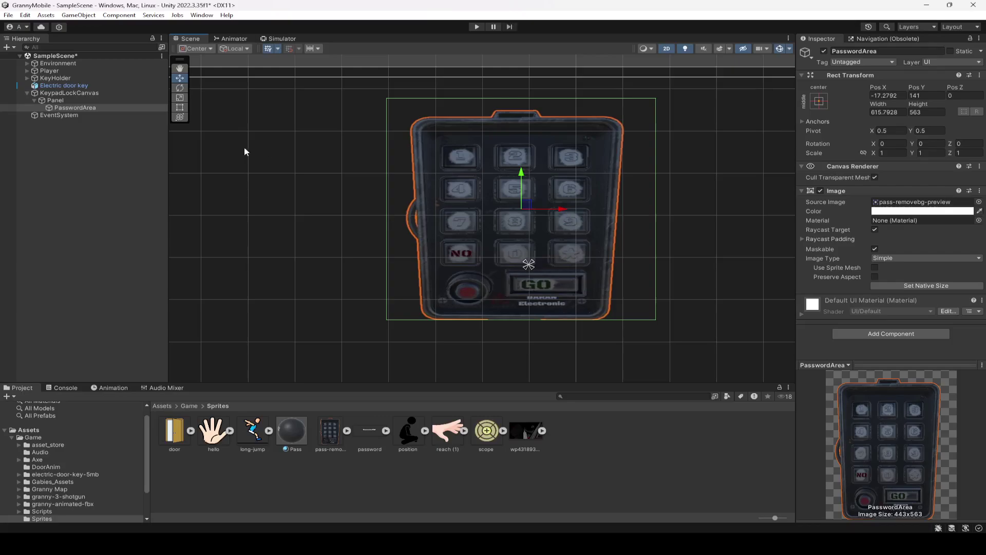
right_click(74, 111)
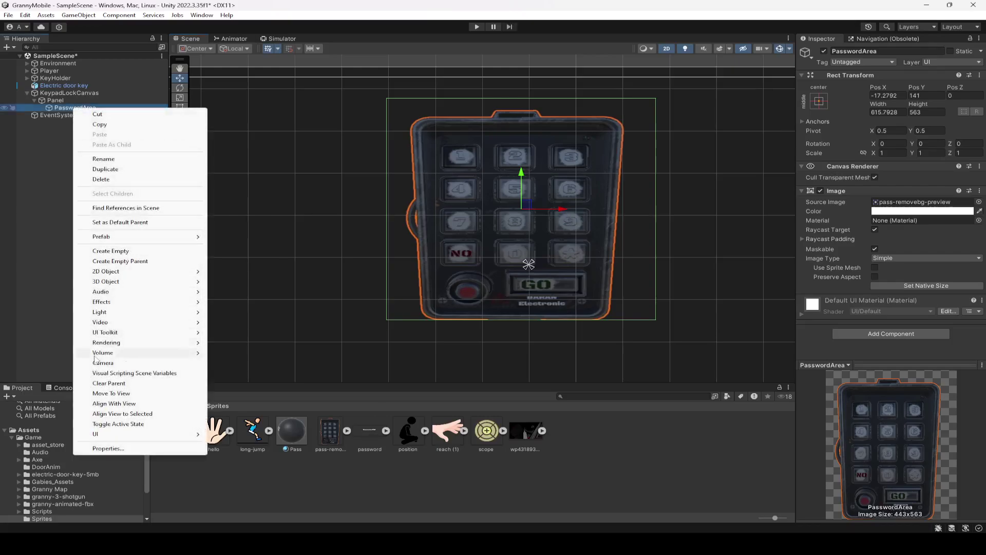
mouse_move(106, 433)
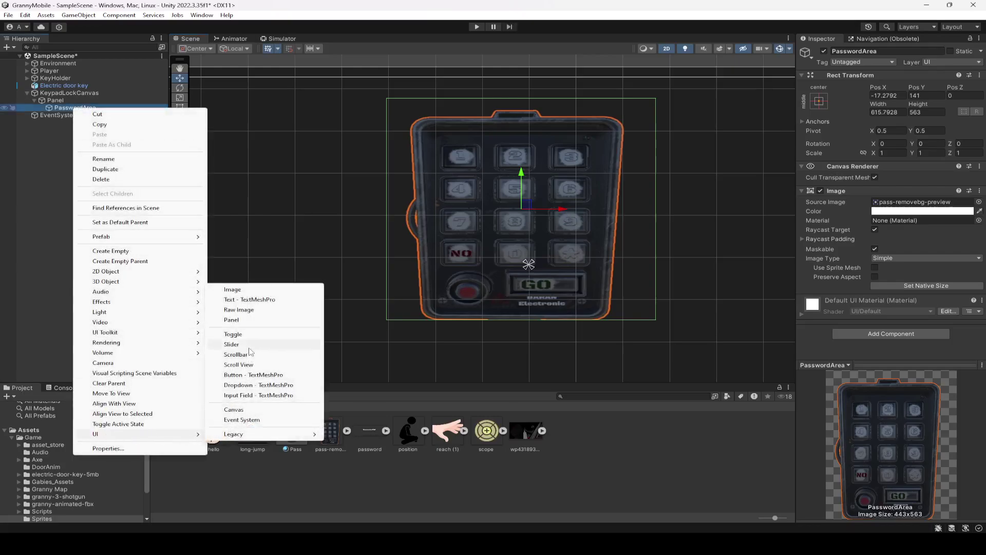
mouse_move(265, 435)
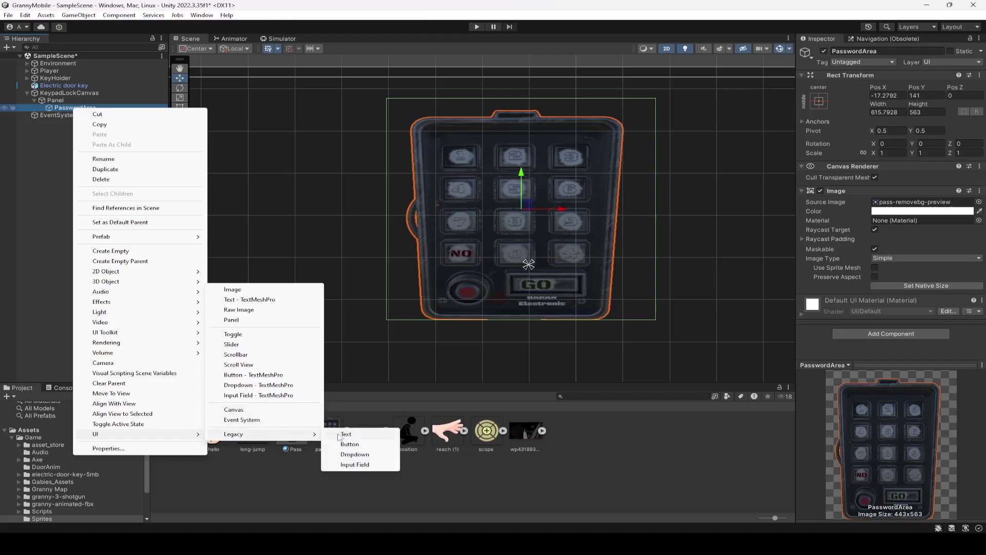
click(351, 445)
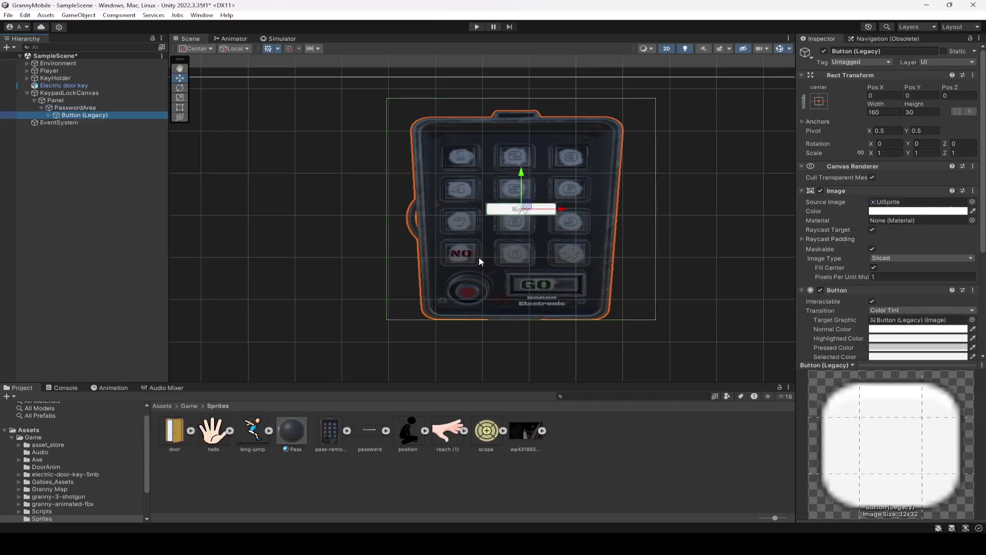
- Move the new button over the keypad's 1 key, at about X -133, Y 139, and rename it Button1
drag(521, 182, 522, 127)
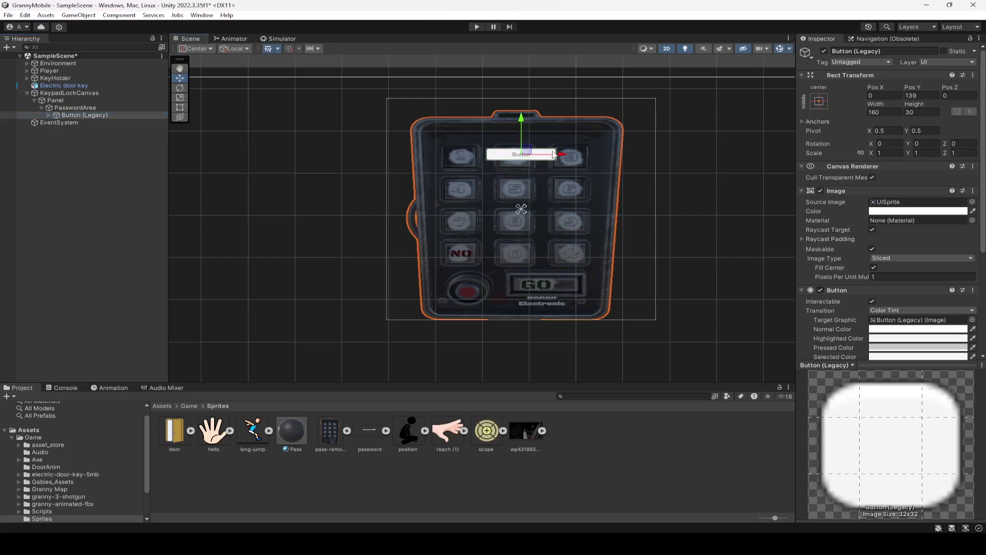
drag(561, 158, 504, 158)
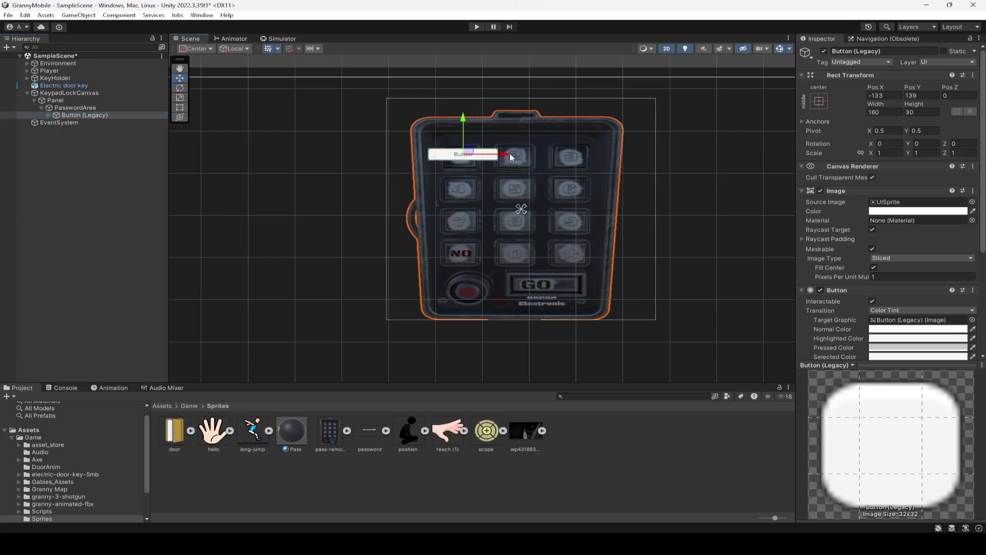
click(896, 50)
text(Button1)
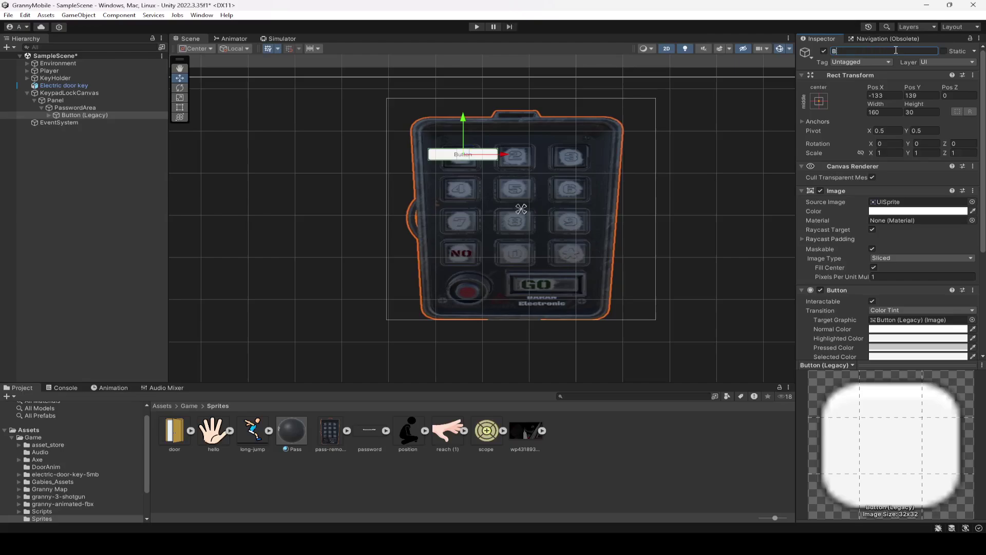
key(Return)
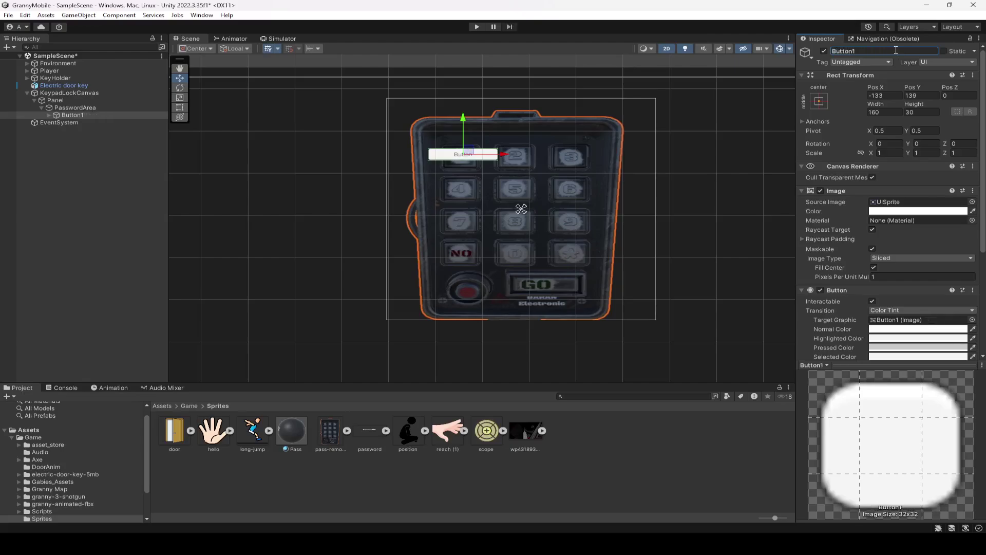
- Delete Button1's text child and resize the button to about 88 by 66 so it covers the 1 key
click(50, 116)
click(70, 123)
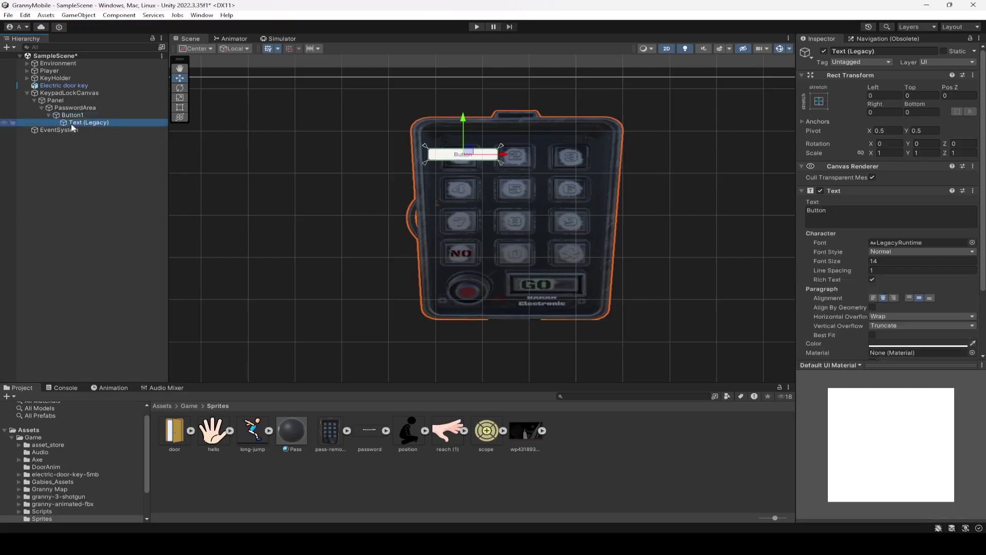
key(Delete)
click(70, 115)
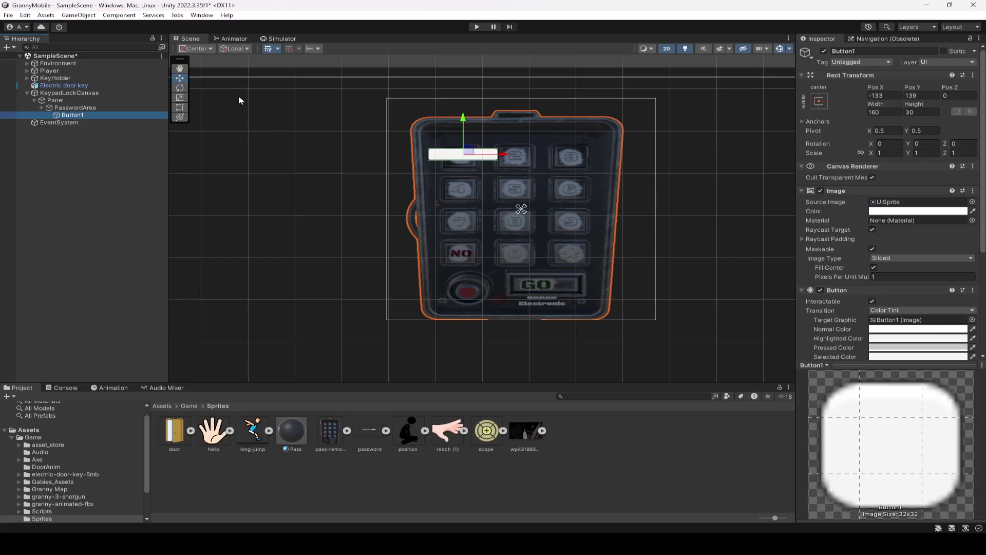
click(181, 108)
drag(470, 147, 468, 170)
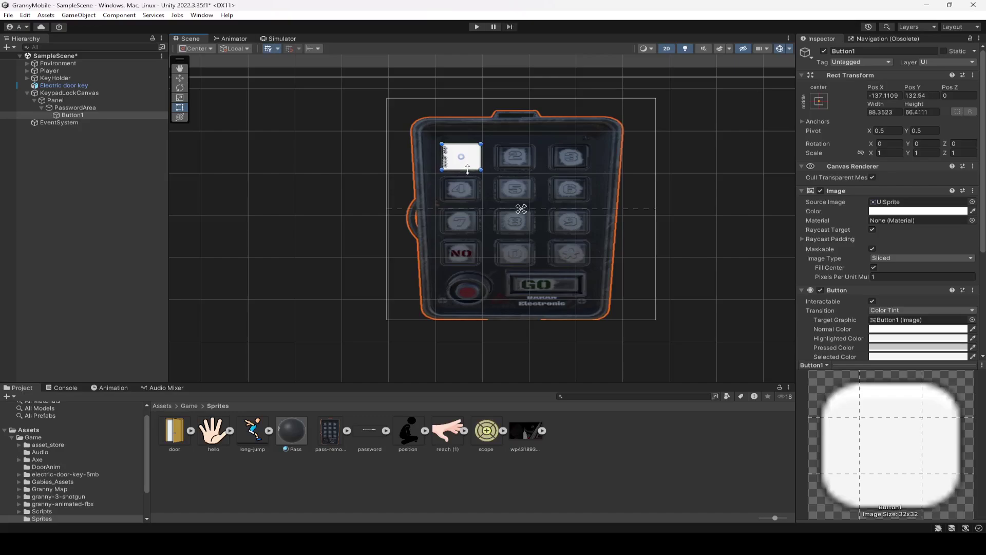
- Duplicate Button1, move the copy over the 2 key at Pos X -14, and rename it Button2
click(81, 113)
key(ctrl+d)
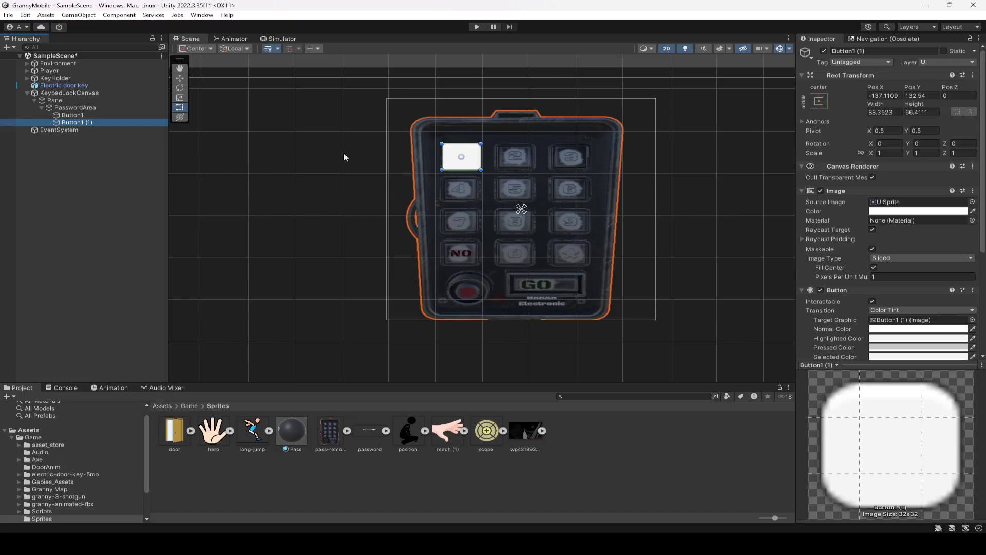
key(w)
drag(500, 165, 554, 166)
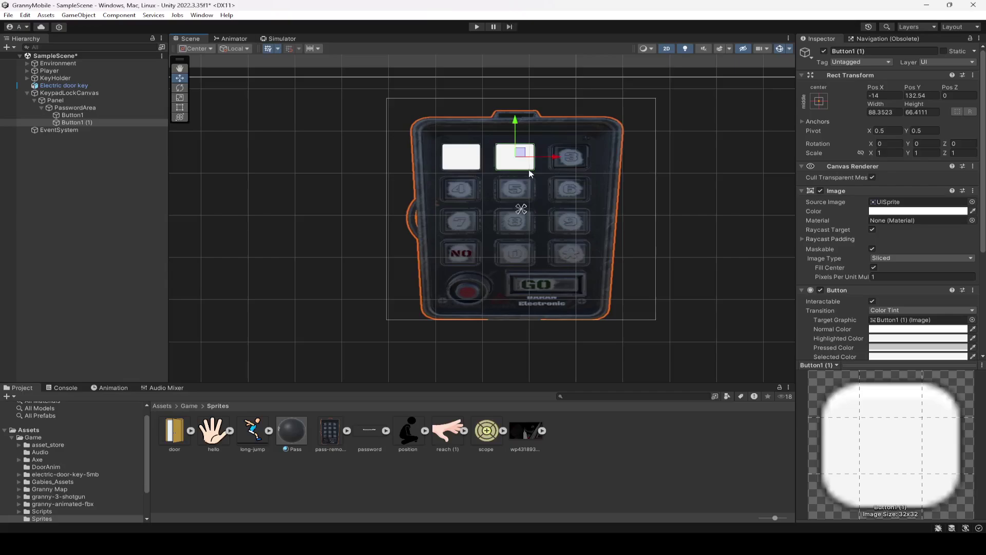
click(78, 122)
click(854, 51)
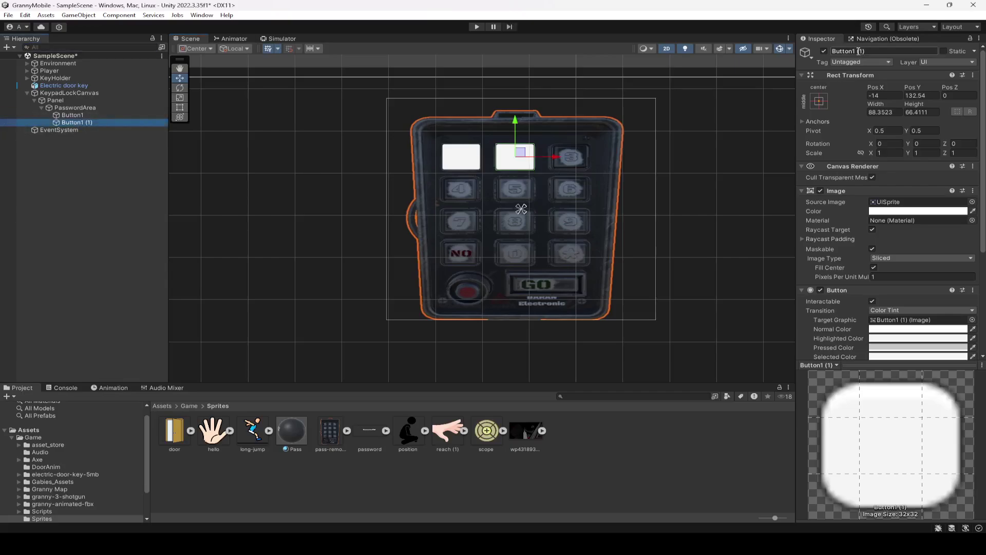
text(2)
key(Return)
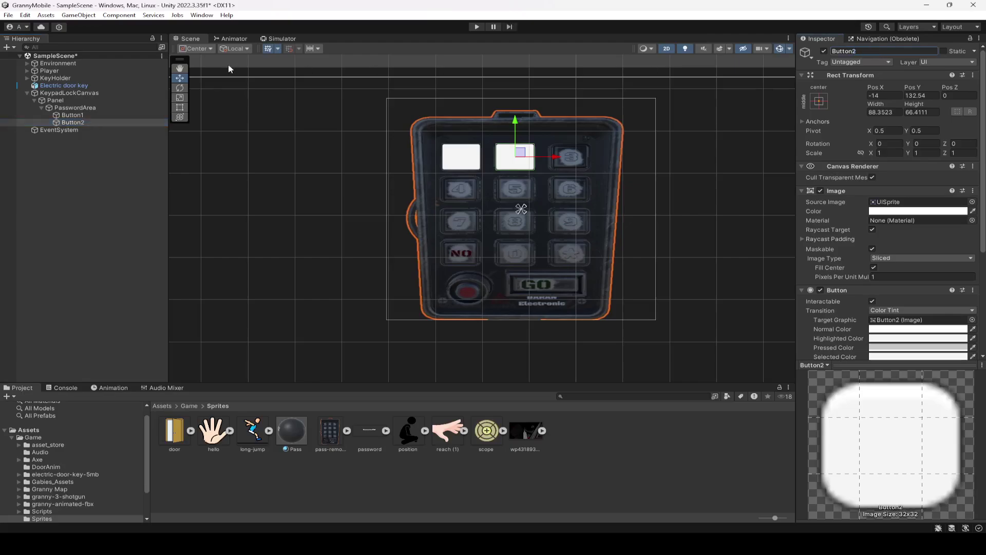
- Duplicate Button2 and move the copy over the 3 key at Pos X 108
click(90, 122)
key(ctrl+d)
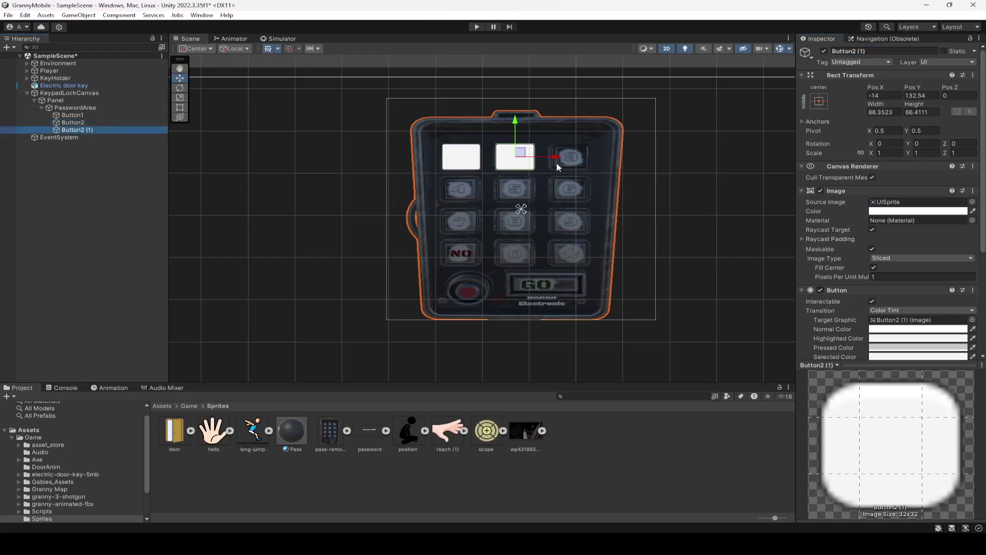
drag(556, 157, 609, 165)
- Duplicate the button on the 3 key and place the copy over the 4 key at X -139, Y 51
key(ctrl+d)
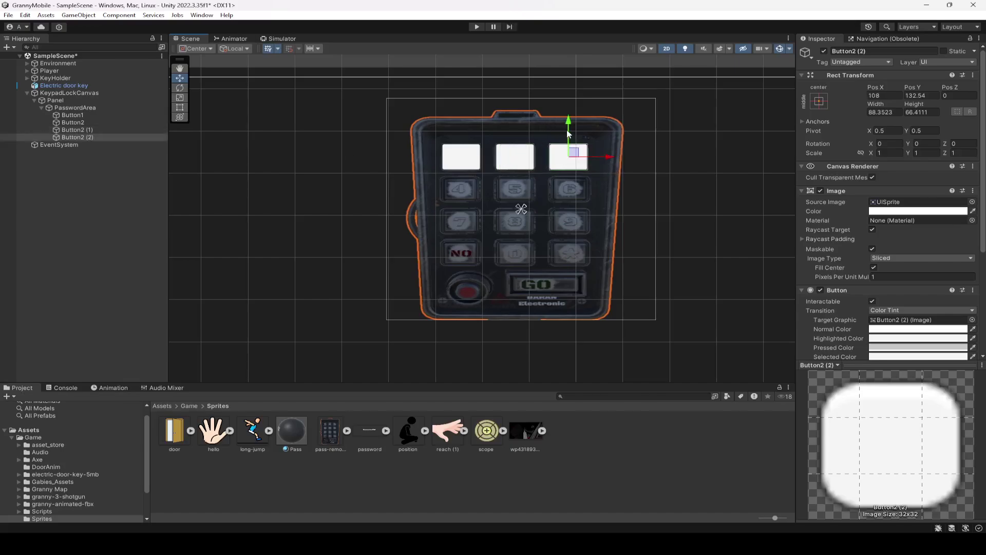
drag(569, 125, 575, 159)
drag(600, 189, 498, 189)
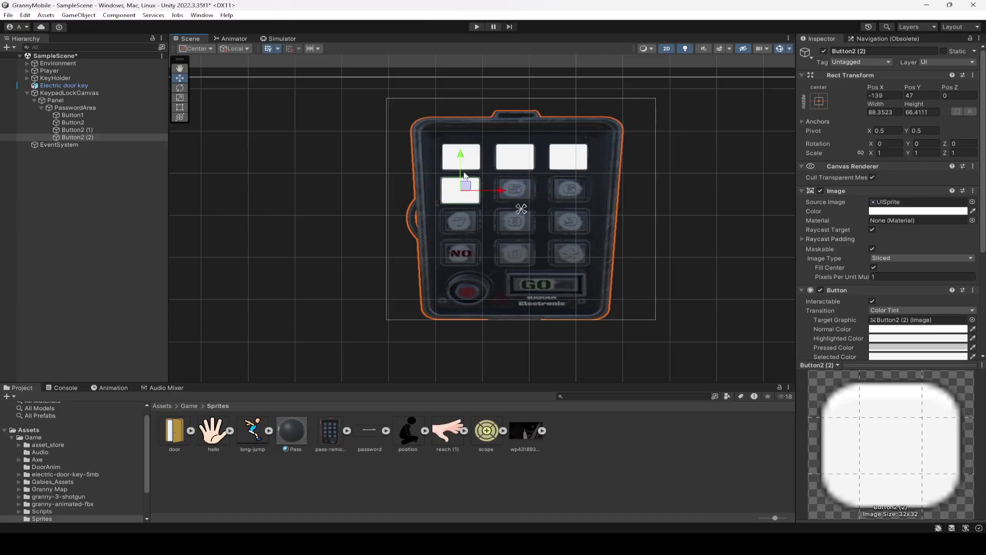
drag(461, 159, 460, 157)
scroll(472, 187, up, 2)
scroll(472, 187, up, 2)
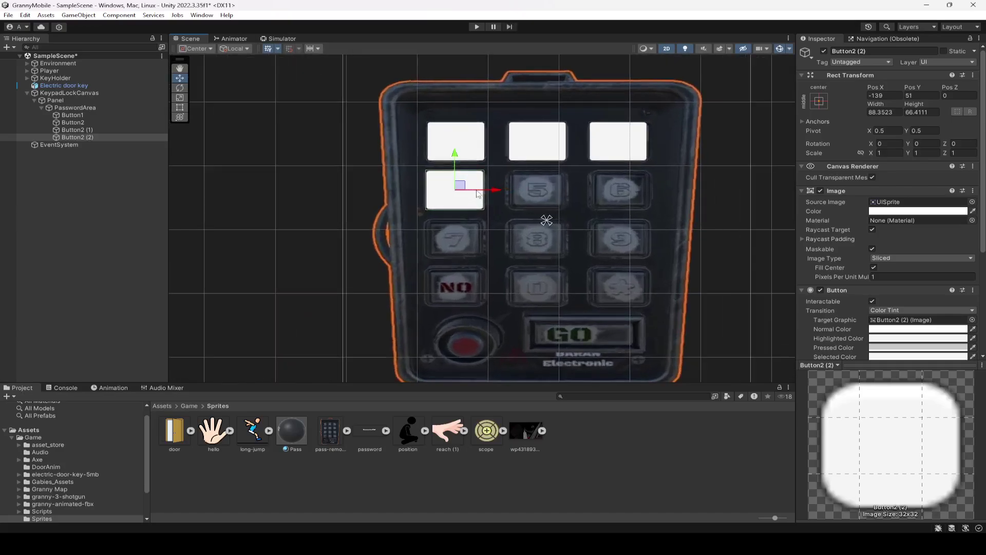
- Duplicate the button on the 4 key to cover the 5 and 6 keys, with the 6 key's copy at Pos X 109.3
click(82, 139)
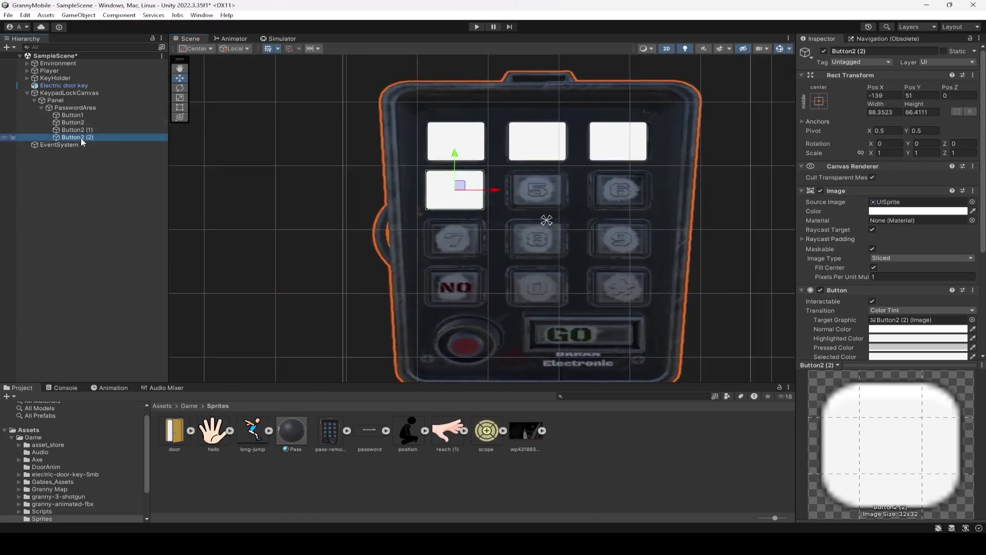
key(ctrl+d)
drag(496, 191, 658, 201)
key(ctrl+d)
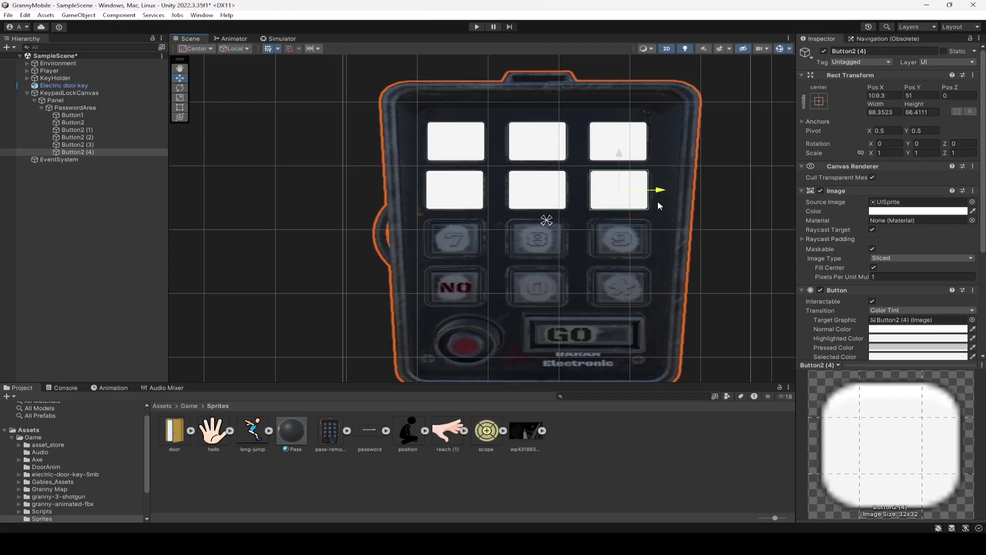
- Duplicate the button on the 6 key and place the copy over the 7 key at X -138.3, Y -31.3
key(ctrl+d)
drag(620, 156, 621, 210)
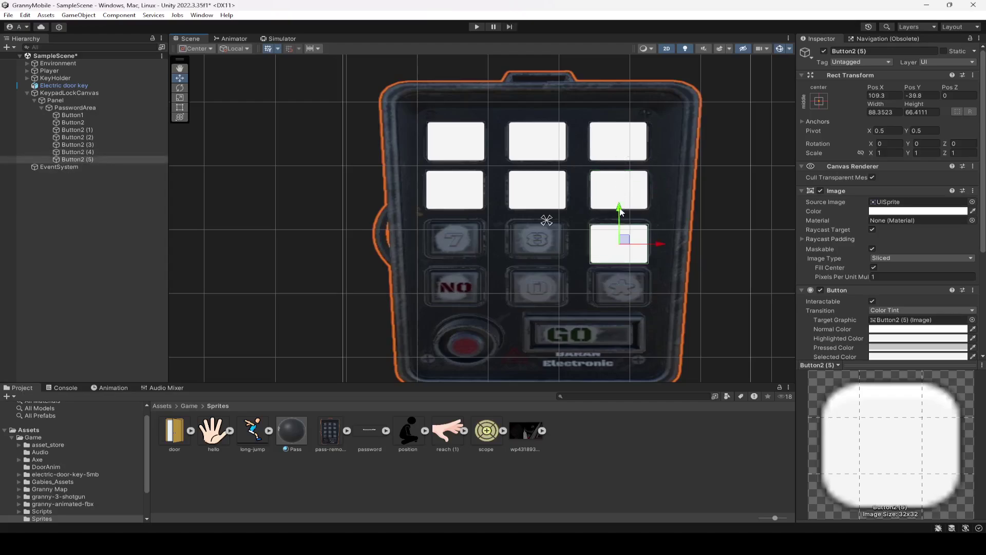
drag(655, 244, 492, 245)
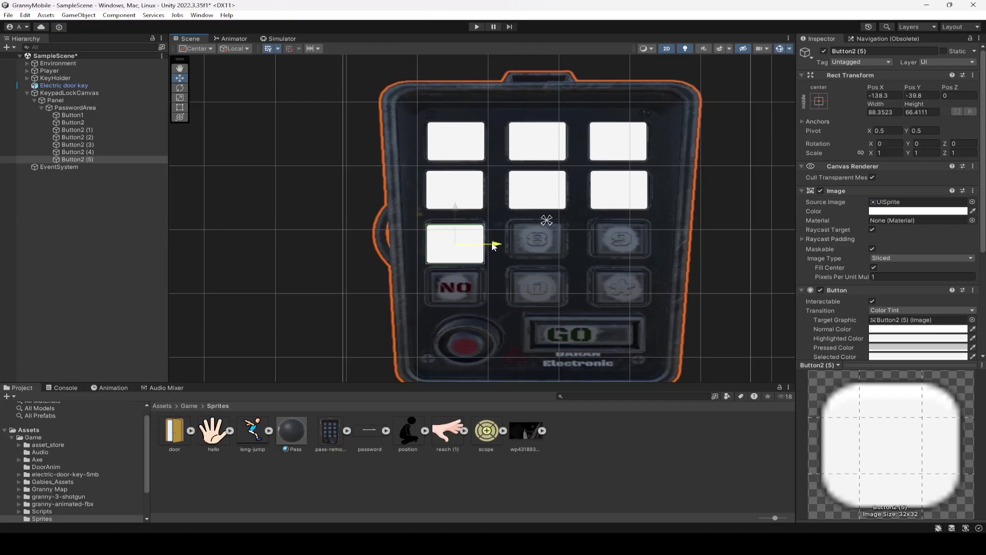
drag(455, 209, 455, 205)
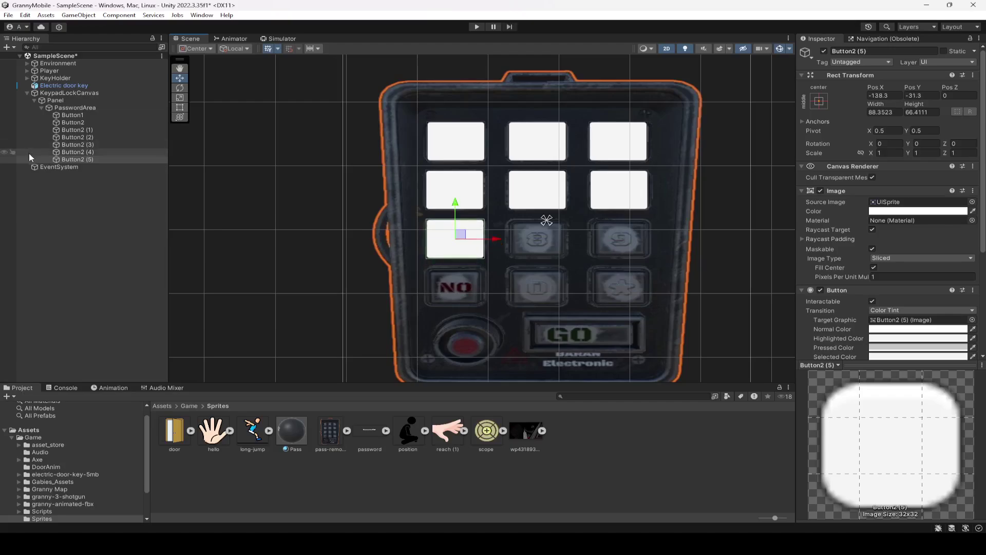
- Duplicate the button on the 7 key to cover the 8 and 9 keys, at Pos X -14.9 and 110
click(66, 160)
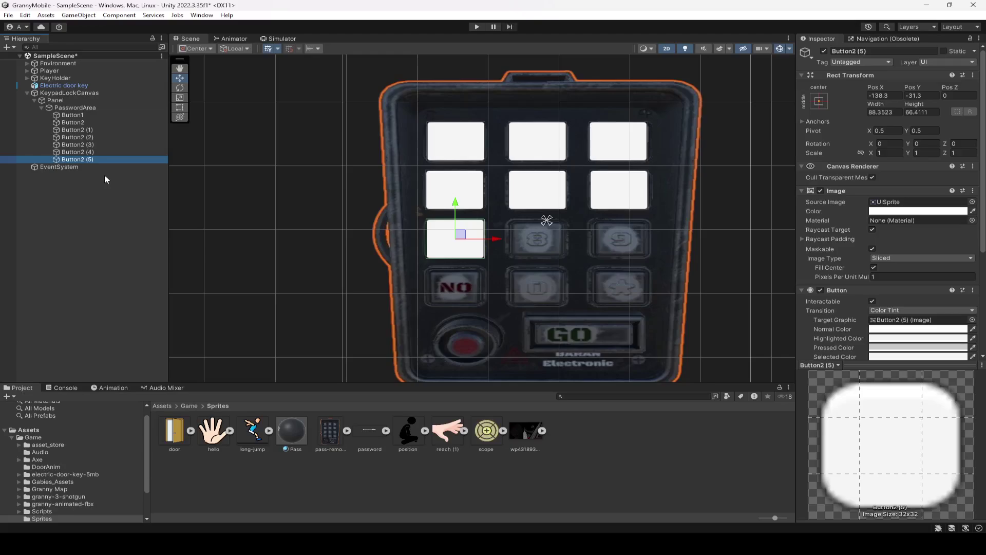
drag(76, 152, 82, 165)
click(81, 160)
key(ctrl+d)
drag(494, 242, 578, 248)
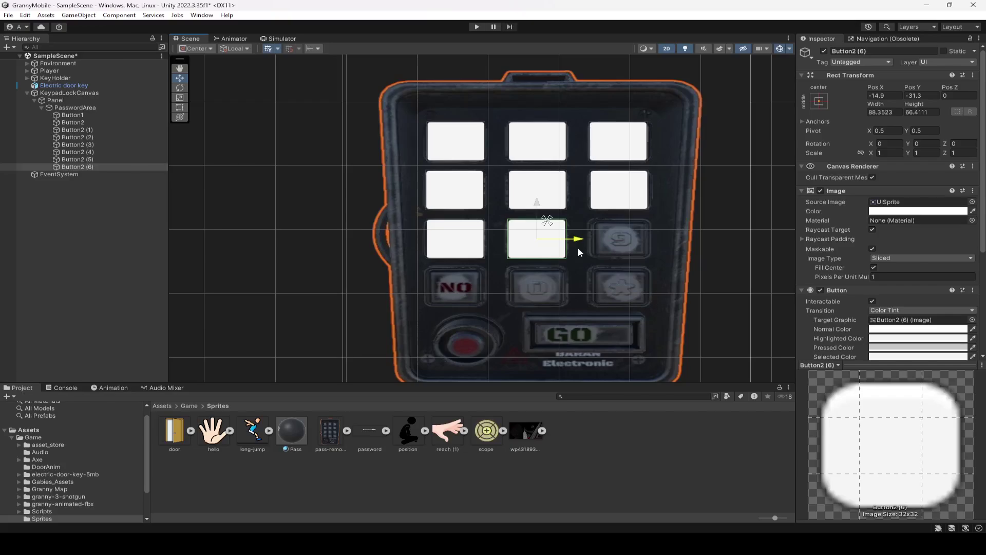
key(ctrl+d)
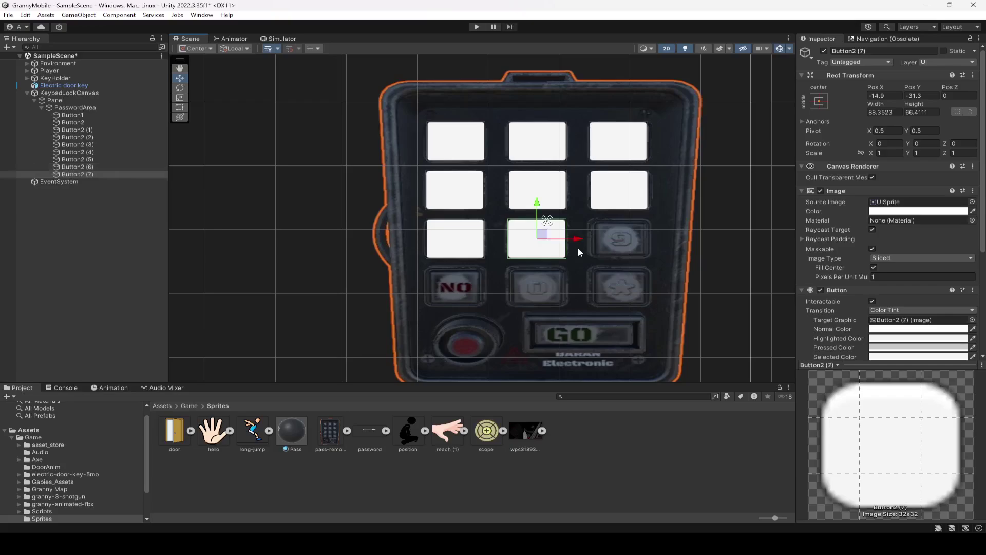
drag(577, 242, 662, 249)
- Duplicate the 9 key's button to cover the NO and 0 keys, at Pos X -137.6 and -16.5, Pos Y -111.2
key(ctrl+d)
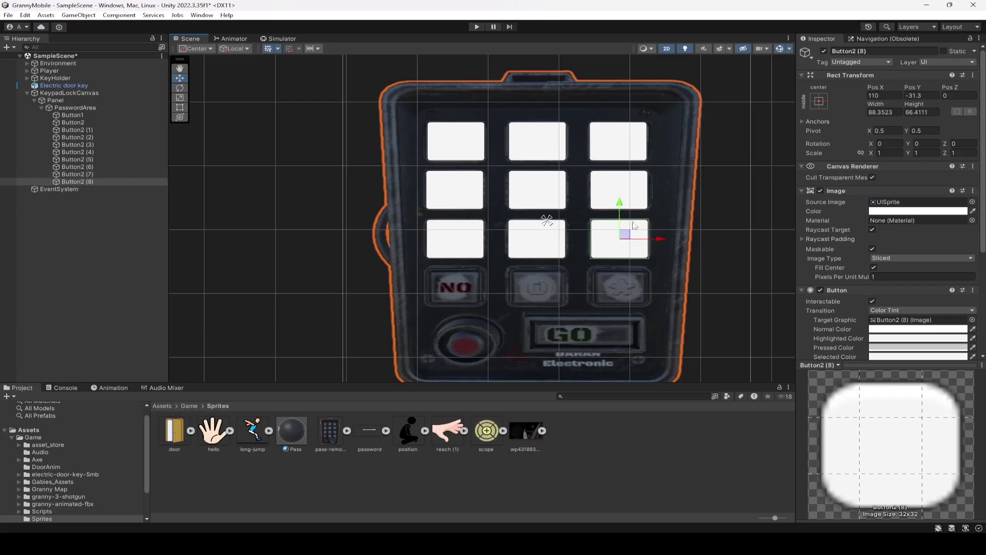
drag(619, 204, 619, 254)
drag(663, 288, 500, 292)
drag(457, 260, 459, 257)
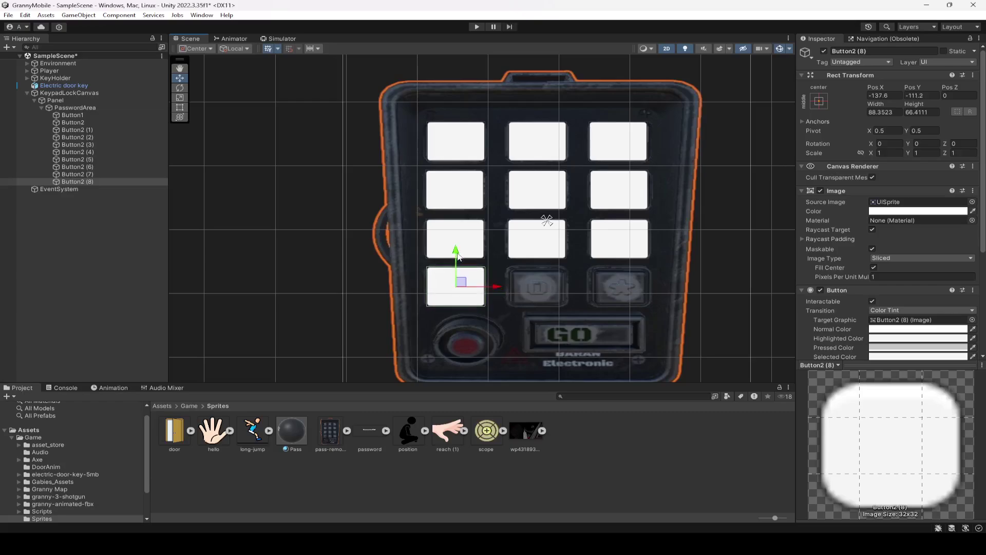
key(ctrl+d)
drag(501, 290, 576, 290)
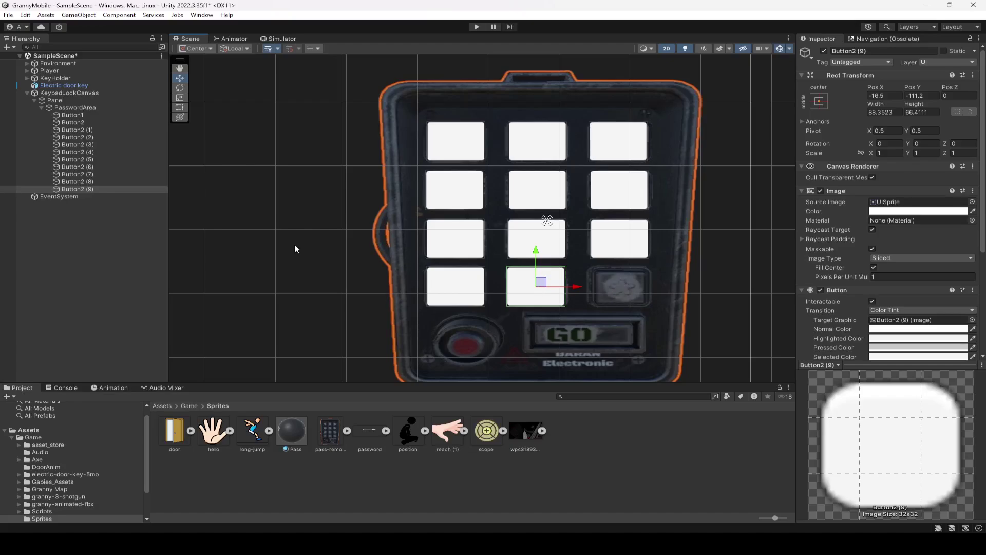
- Duplicate the button on the 0 key, move the copy over the GO key, and resize it to about 187 by 56
key(ctrl+d)
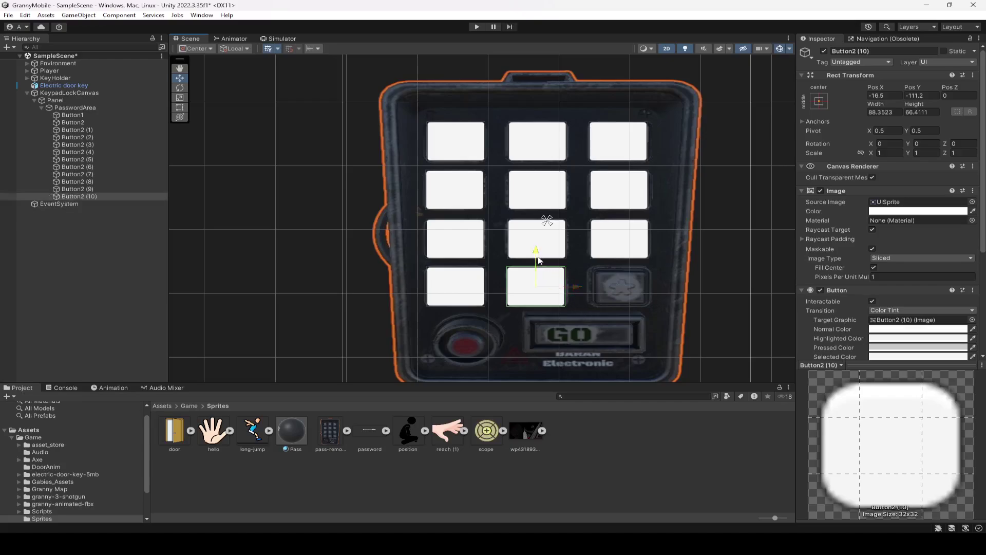
drag(536, 257, 553, 303)
drag(576, 335, 649, 339)
click(180, 107)
drag(555, 330, 524, 330)
drag(578, 315, 579, 317)
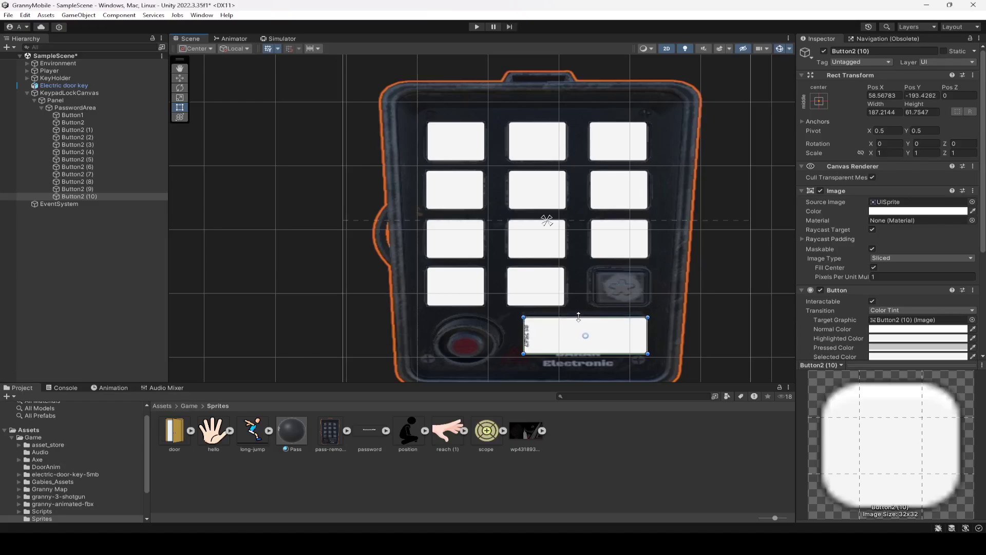
mouse_move(591, 353)
mouse_down()
mouse_move(596, 342)
mouse_move(600, 351)
mouse_up()
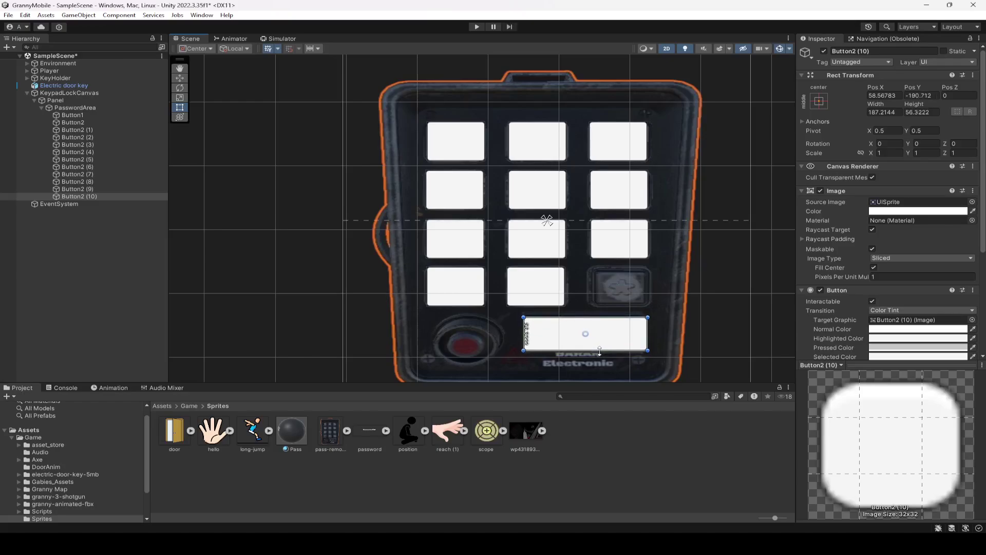
- Rename the buttons on the 3 and 4 keys as Button3 and Button4
click(89, 130)
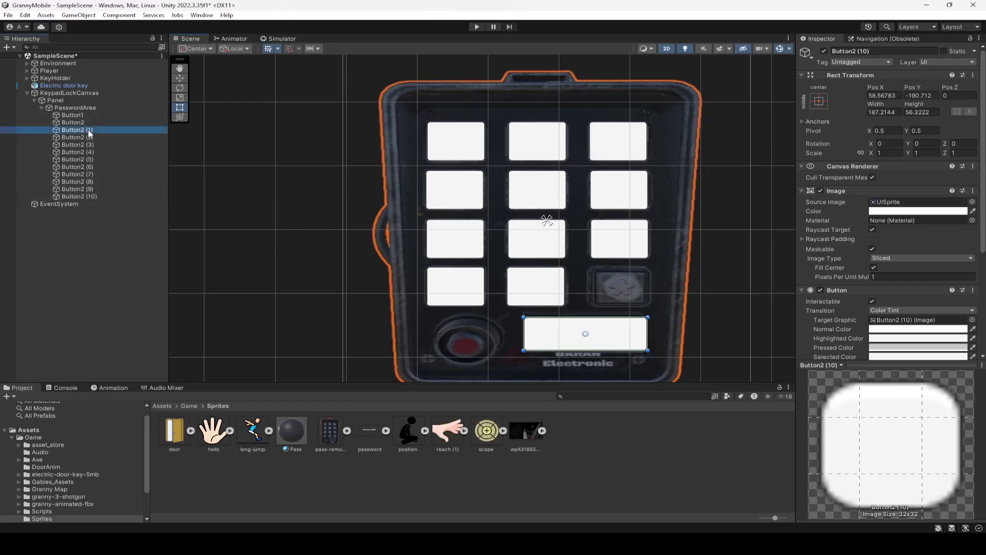
click(855, 50)
text(3)
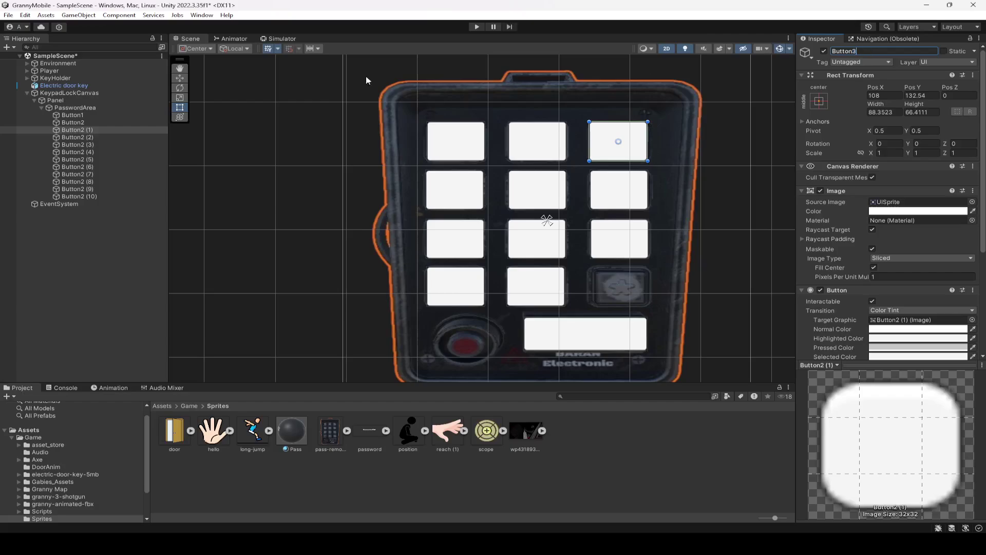
click(124, 137)
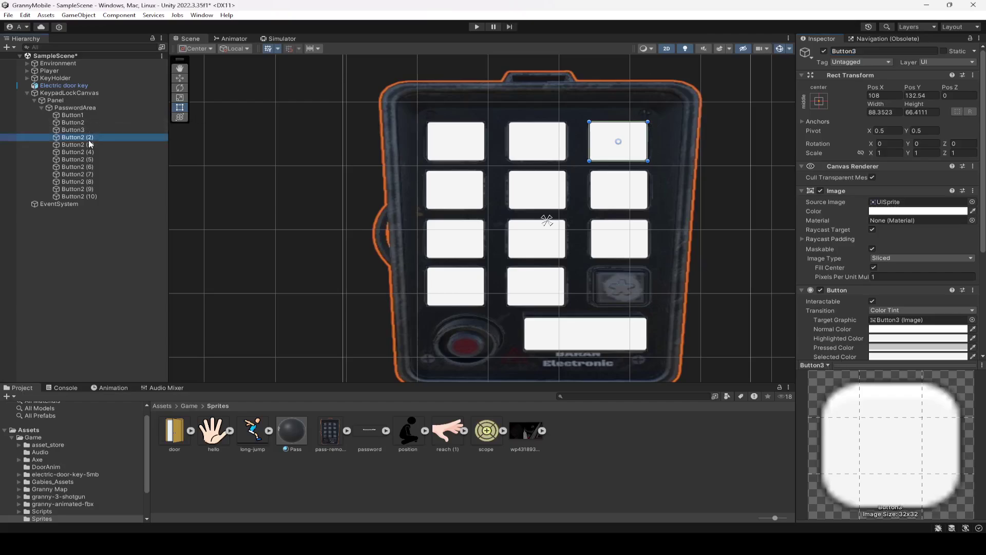
click(885, 51)
text(4)
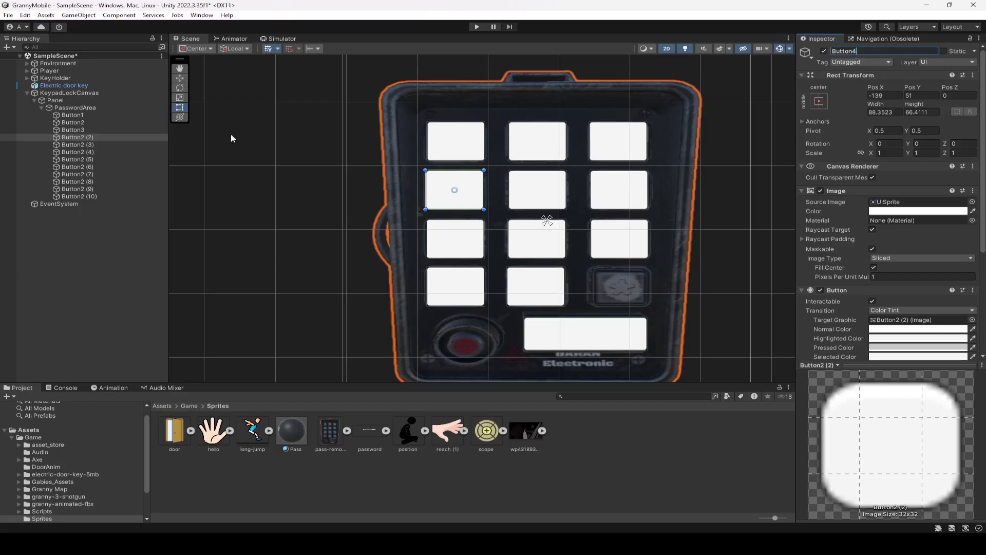
- Rename the buttons on the 5 and 6 keys as Button5 and Button6
click(77, 145)
drag(869, 51, 854, 51)
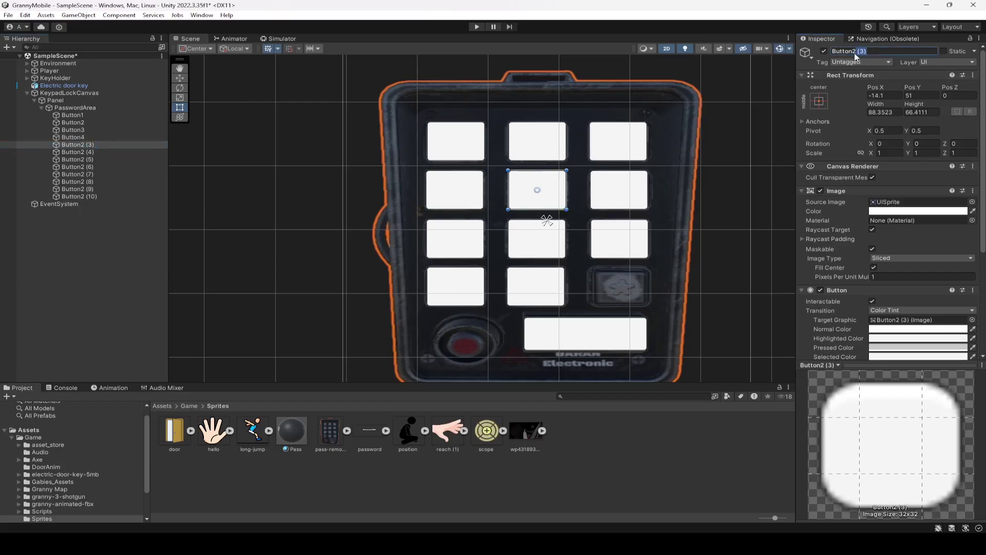
text(5)
click(76, 152)
click(884, 51)
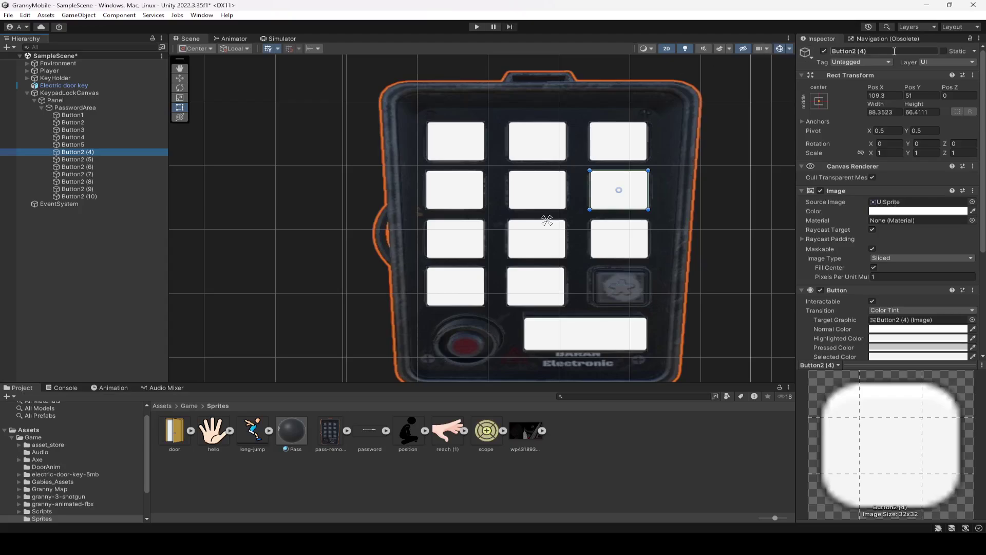
drag(881, 52, 854, 52)
text(6)
- Rename the buttons on the 7, 8 and 9 keys as Button7, Button8 and Button9
click(77, 160)
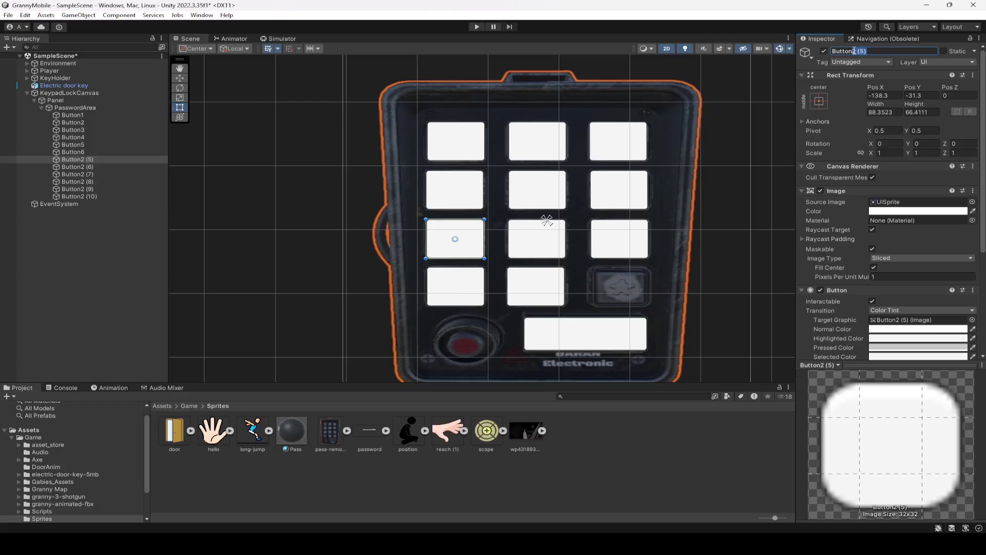
text(7)
click(100, 166)
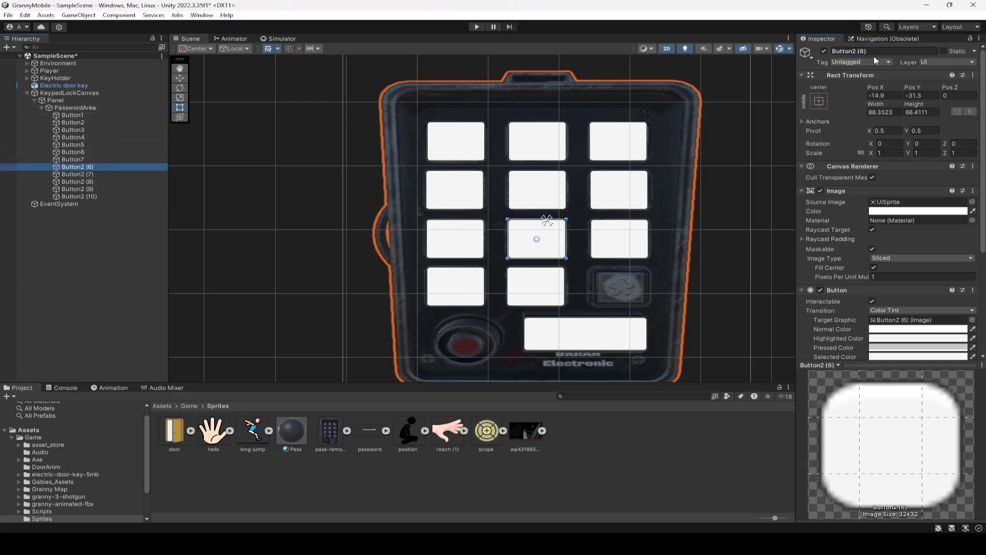
drag(873, 52, 858, 53)
text(8)
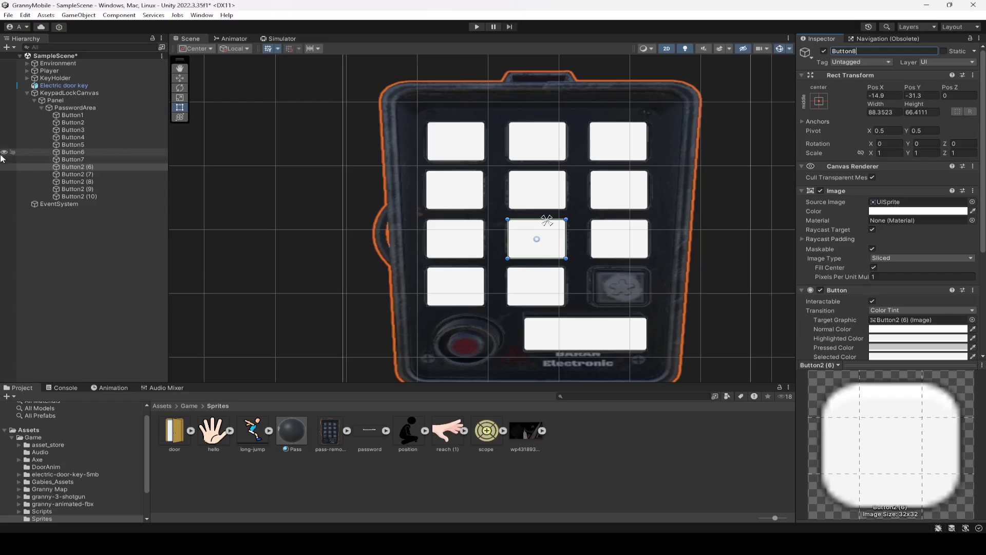
click(77, 174)
drag(873, 52, 859, 52)
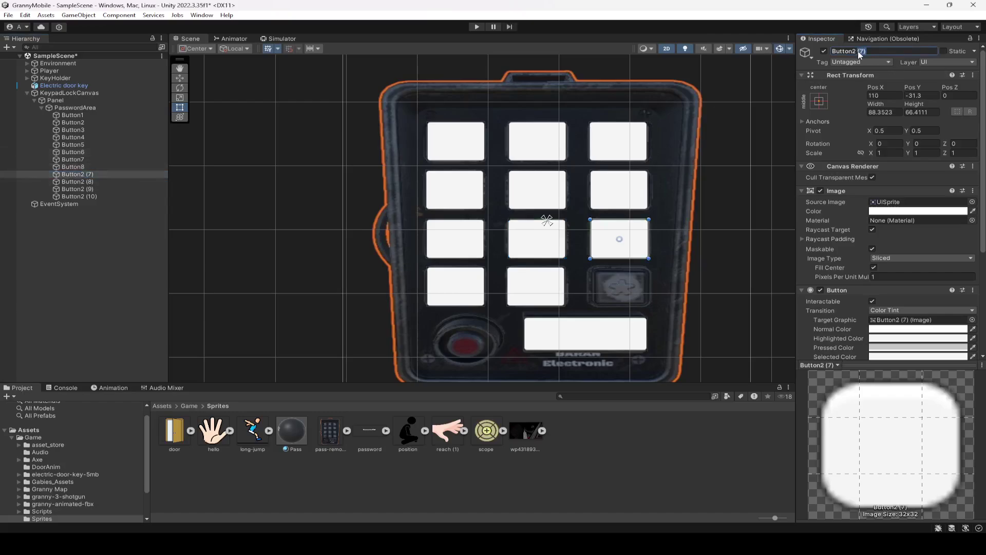
text(9)
- Rename the button on the NO key as No and the button on the 0 key as Button0
click(84, 182)
click(875, 52)
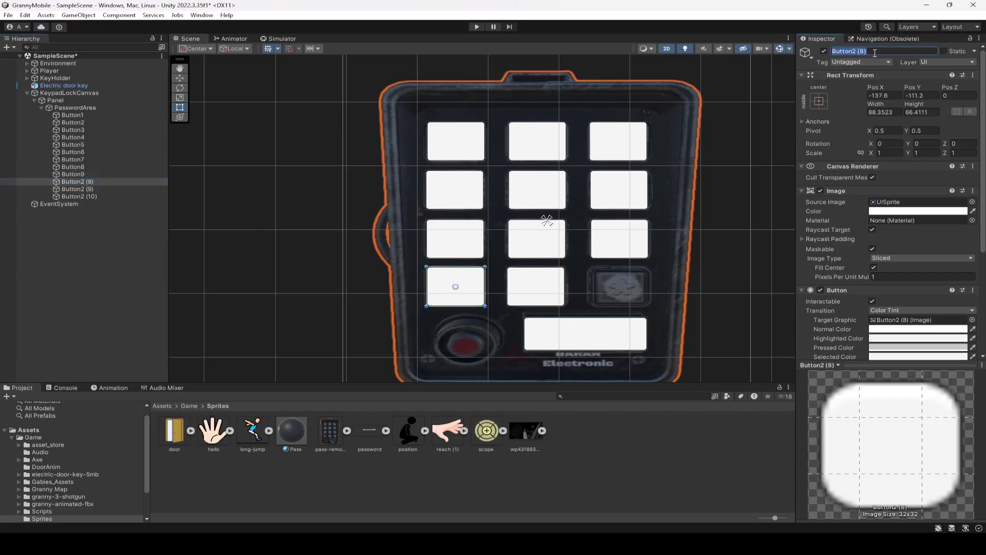
text(Ba)
click(90, 189)
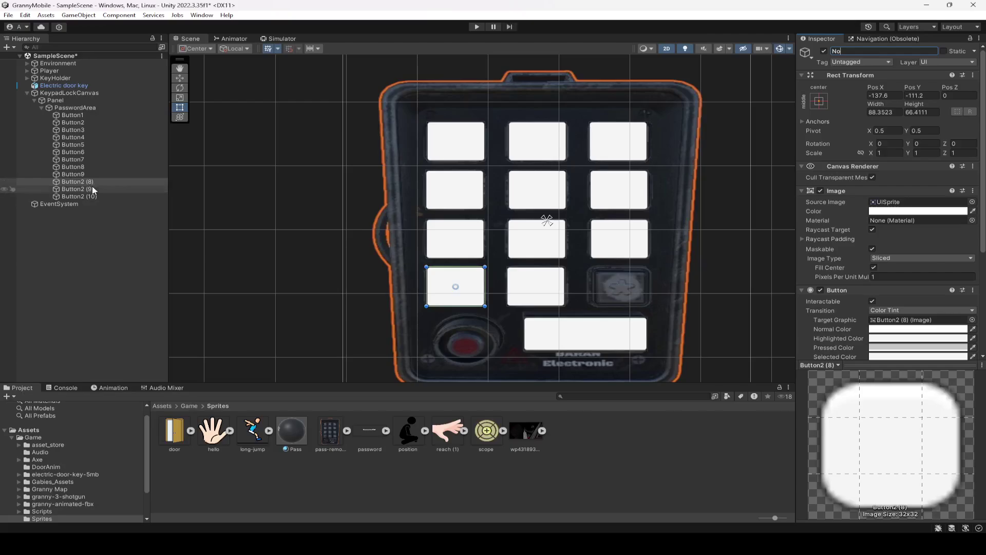
click(868, 50)
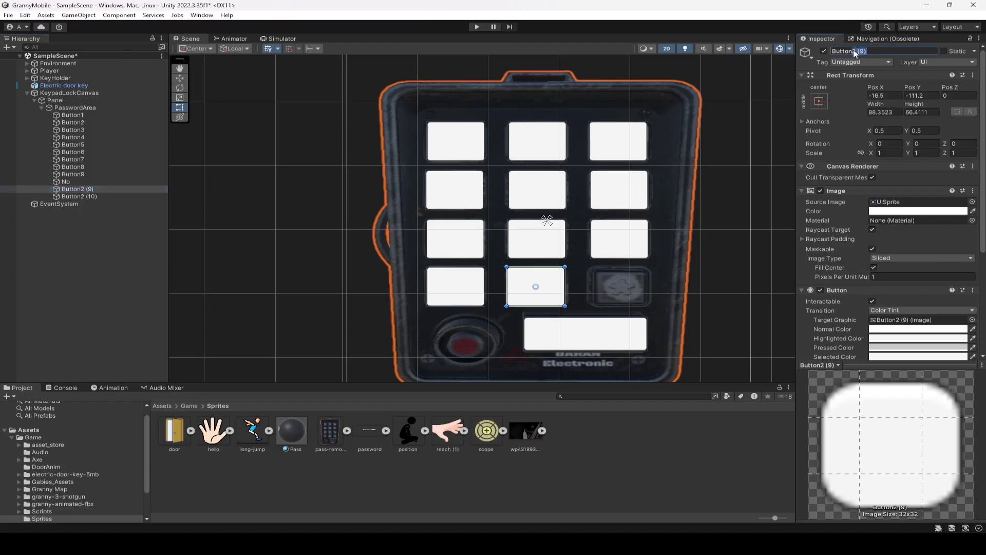
text(0)
key(Return)
- Rename the wide button on the GO key as Go
click(624, 329)
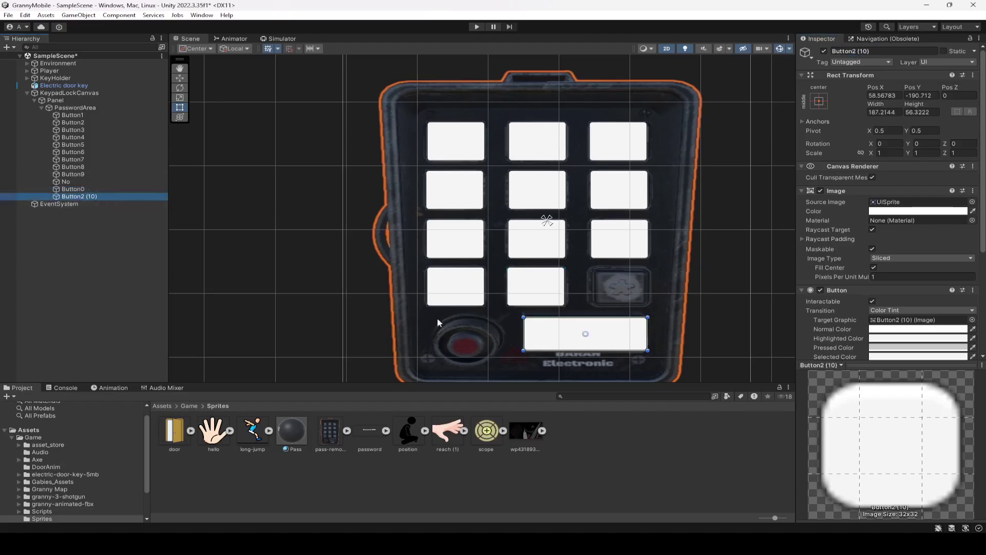
click(874, 52)
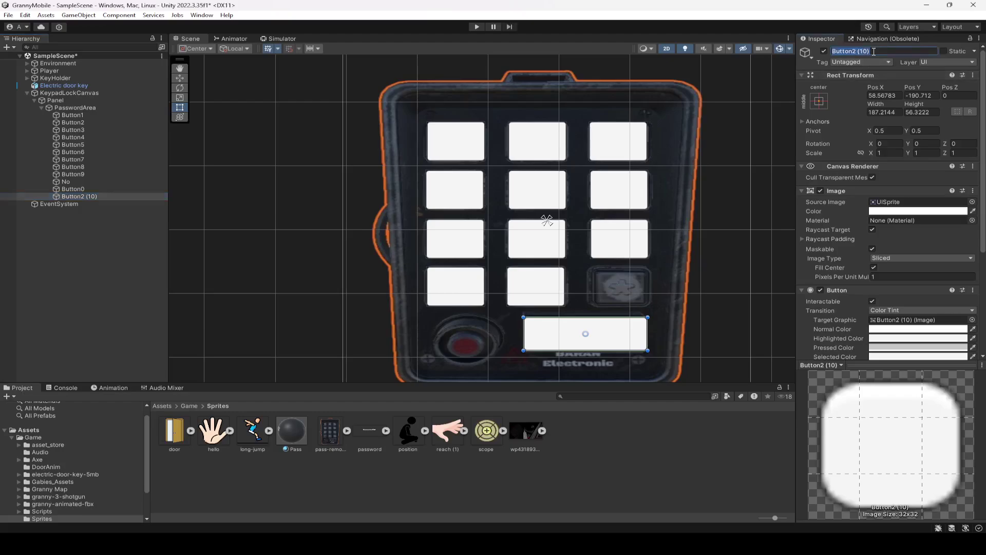
text(Go)
key(Return)
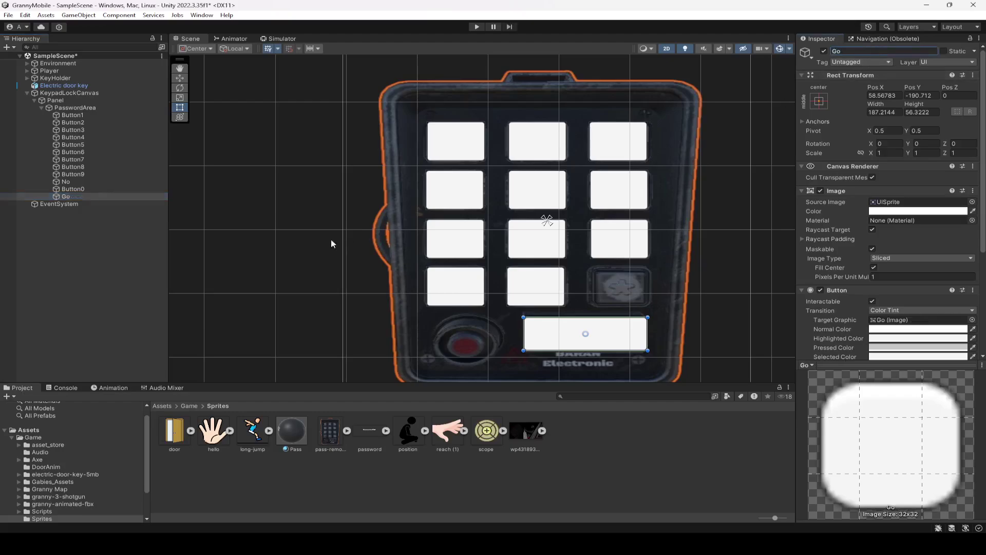
- Reorder the No button below Button0 in the PasswordArea hierarchy and save the scene
click(70, 183)
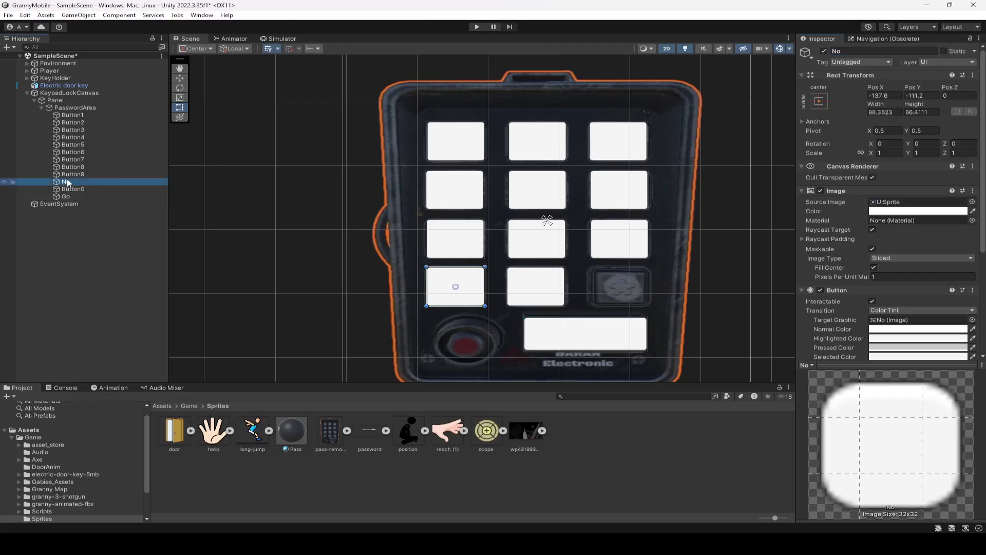
drag(68, 182, 76, 190)
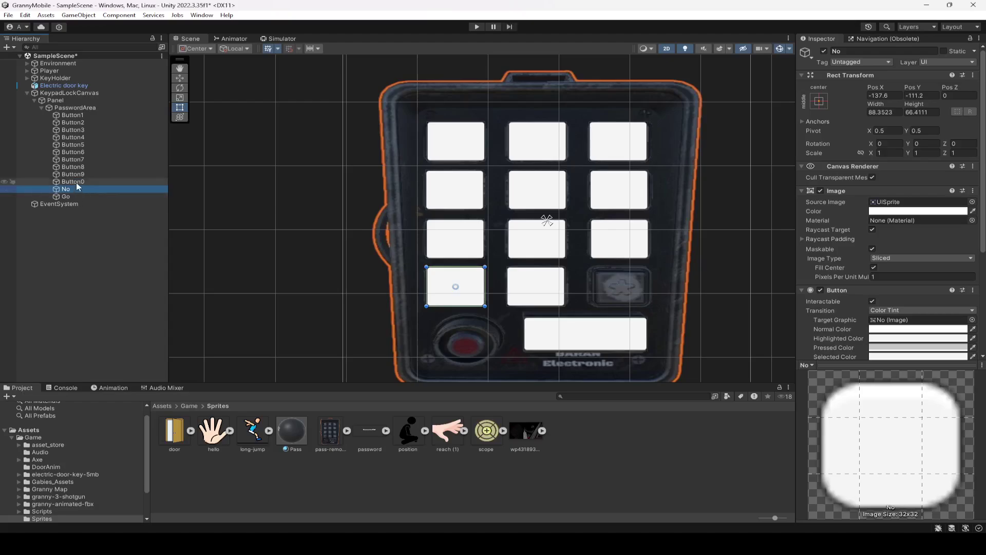
click(76, 182)
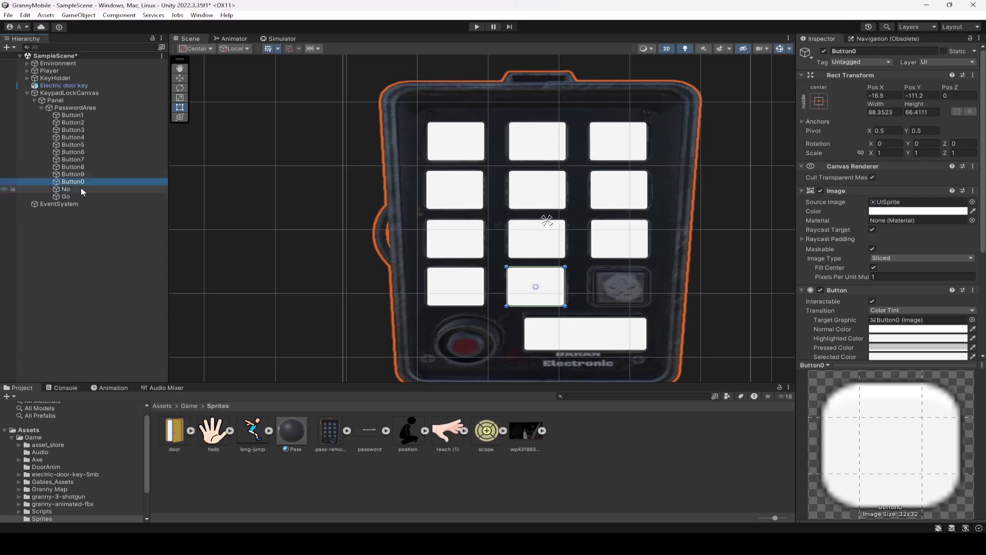
click(82, 189)
click(81, 196)
click(83, 115)
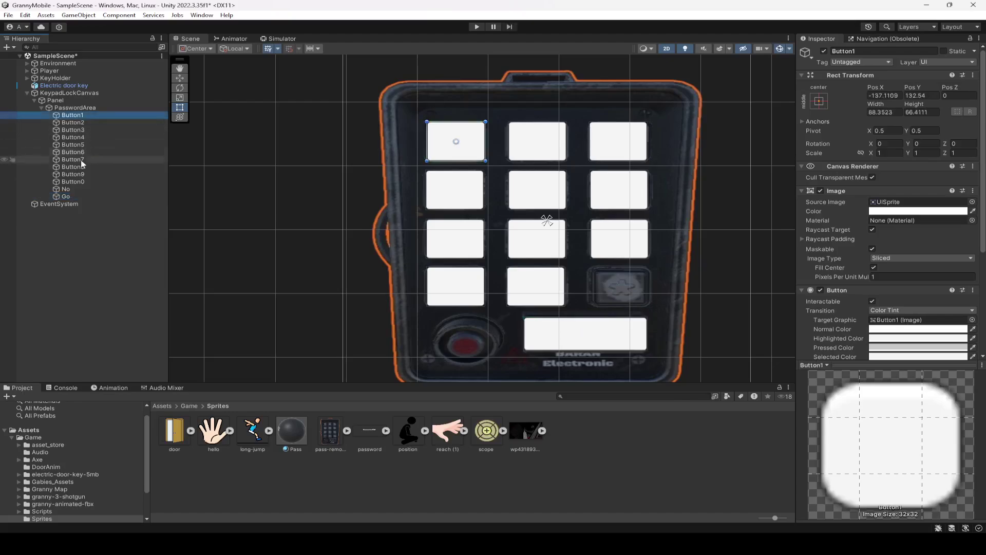
click(75, 190)
click(69, 196)
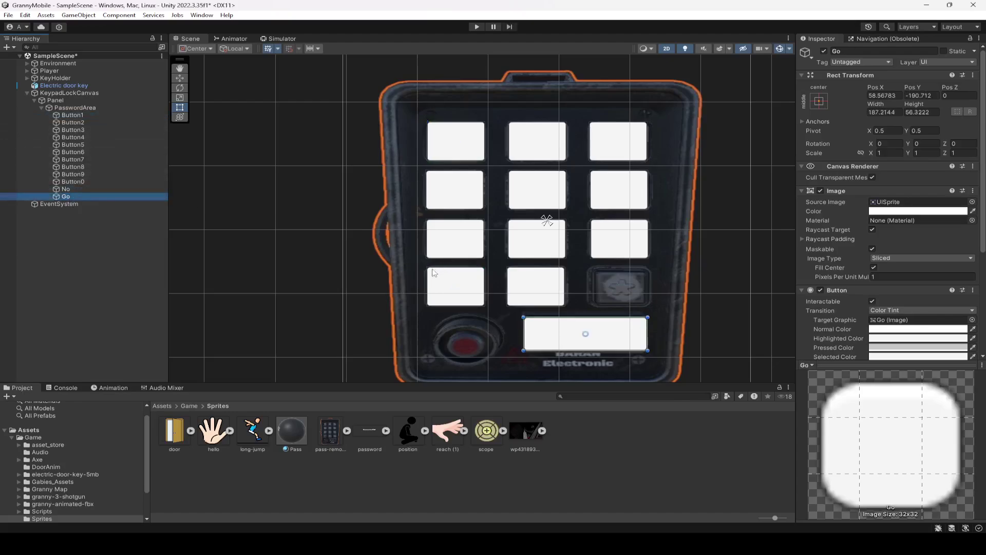
key(ctrl+s)
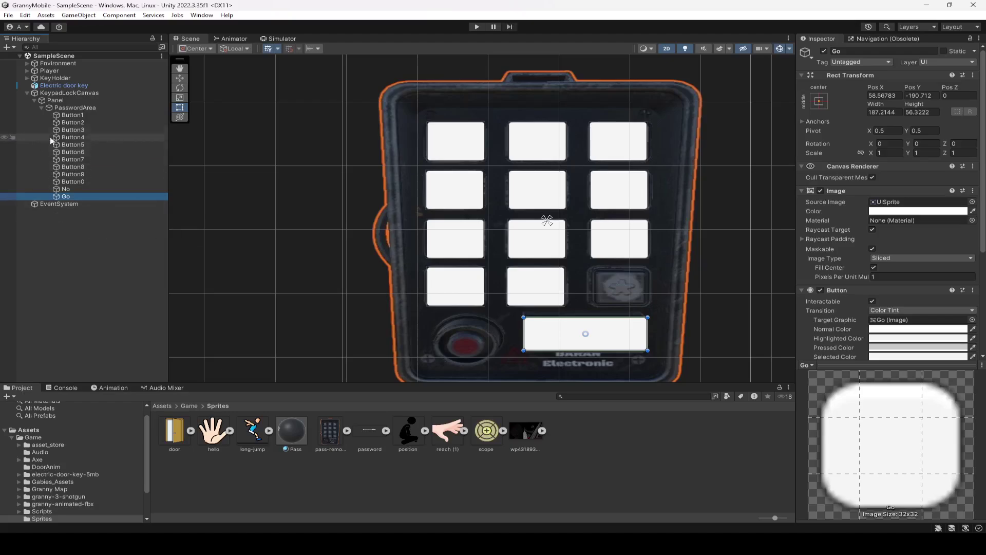
- Disable the Image component on all twelve PasswordArea buttons and check the outlines of Button1 through Button5 over the keypad keys
shift+click(72, 115)
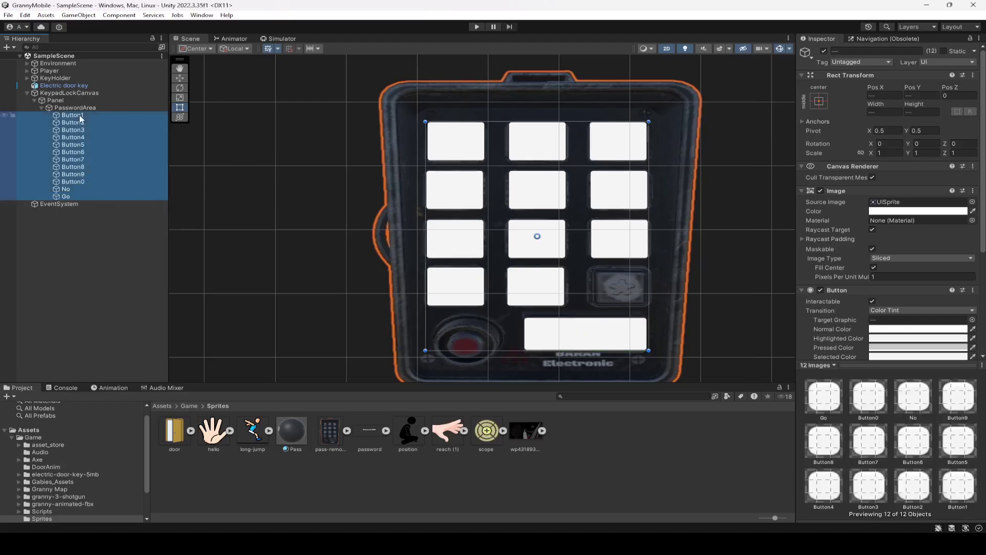
click(821, 191)
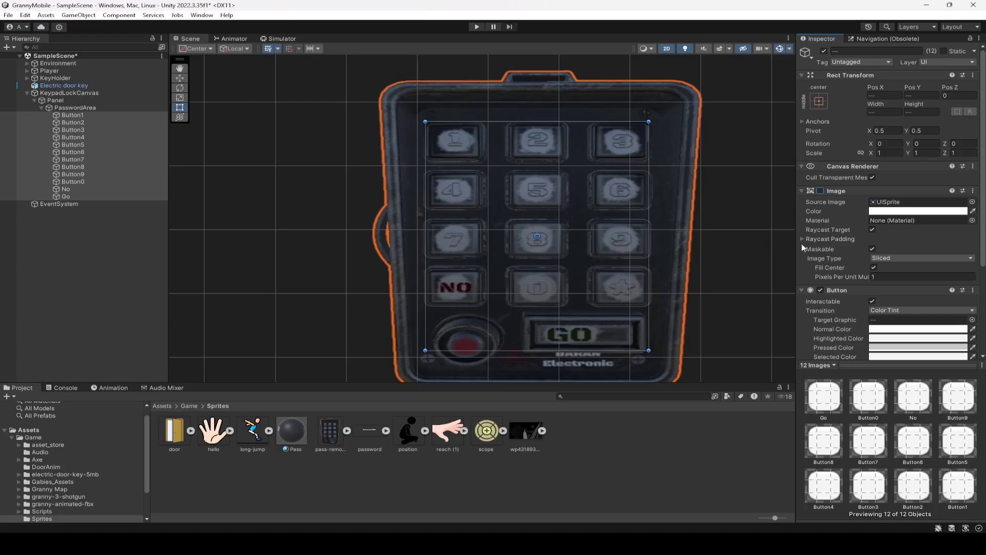
click(14, 245)
click(72, 115)
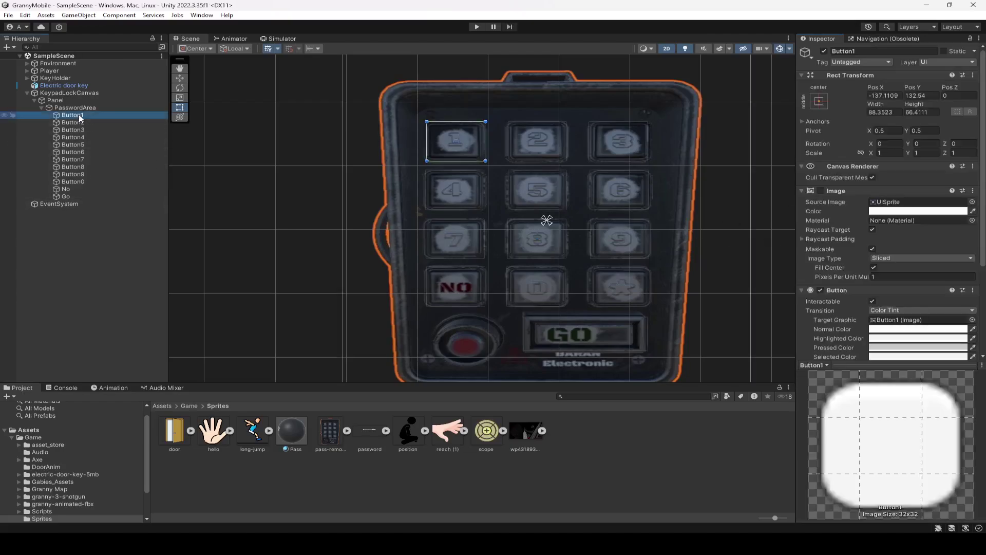
click(79, 123)
click(72, 130)
click(73, 137)
click(73, 145)
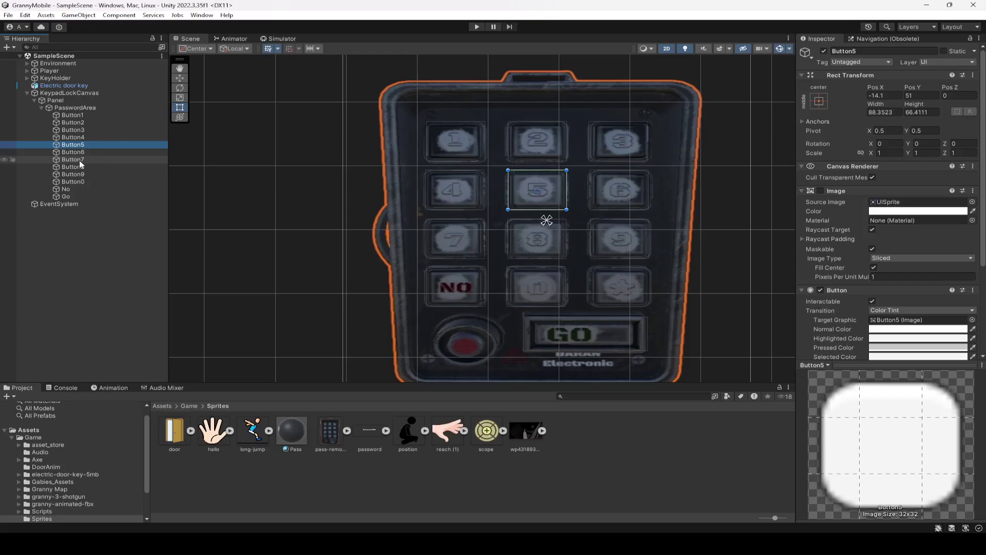
- Return the scene view to 3D and frame the Electric door key object beside the door
click(668, 50)
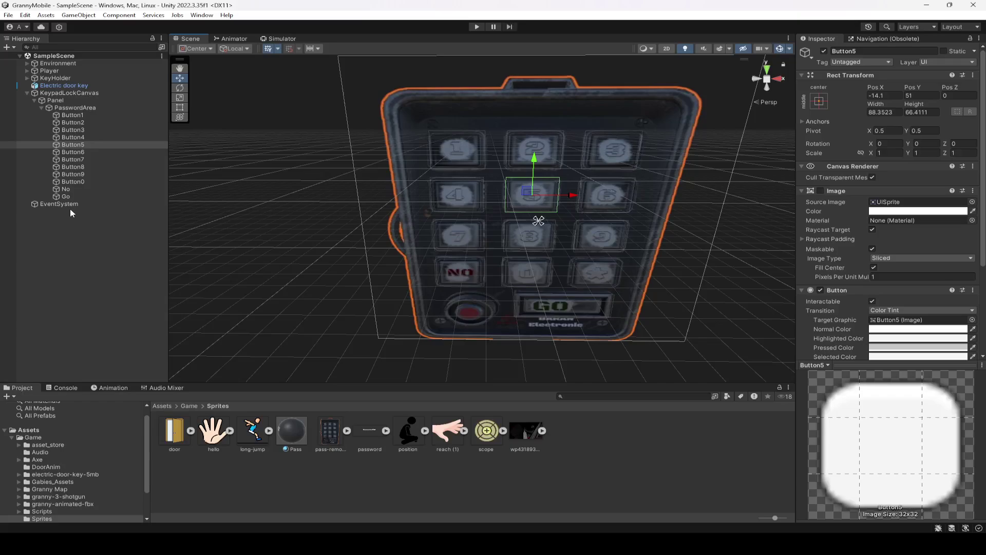
double_click(64, 85)
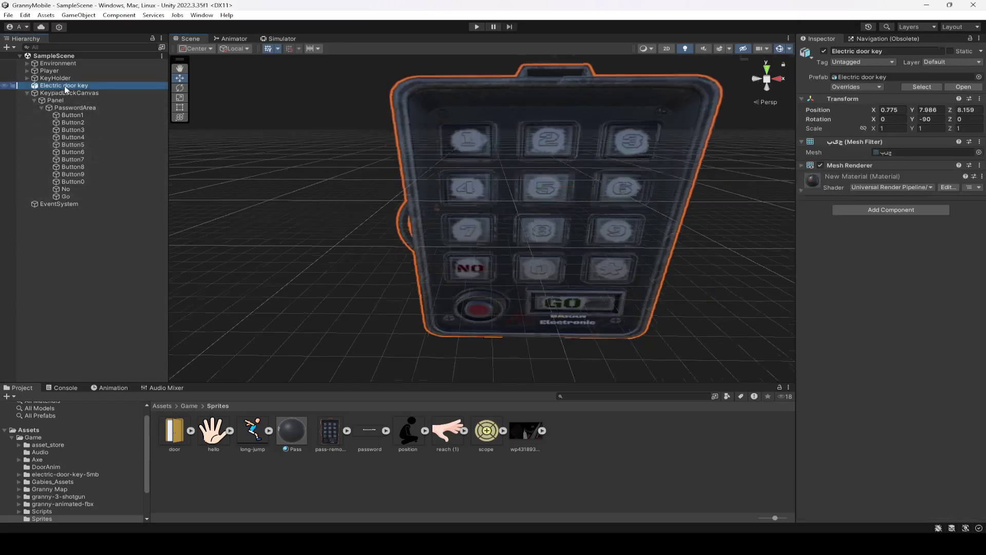
alt+drag(484, 175, 209, 166)
- Deactivate the Panel under KeypadLockCanvas and save the scene
click(42, 107)
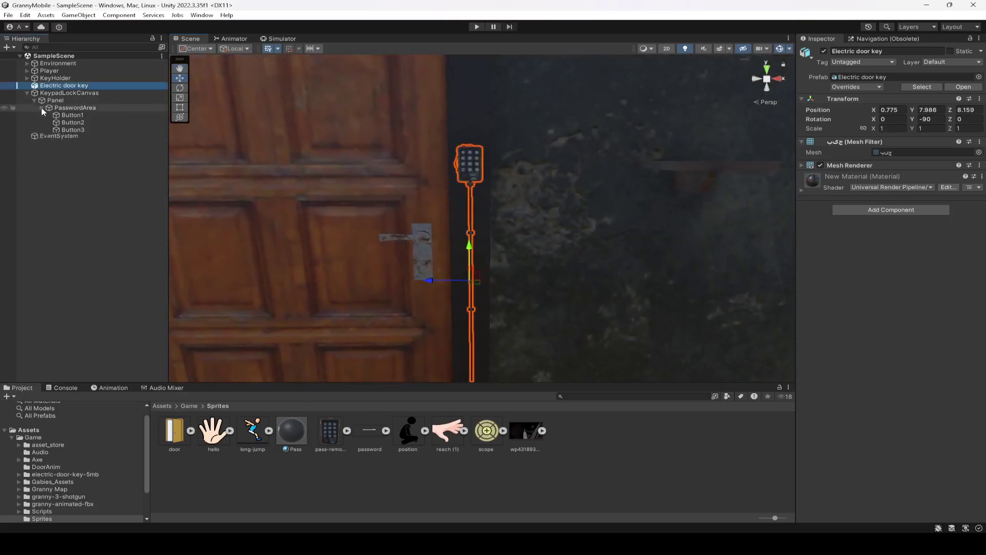
click(35, 101)
double_click(56, 101)
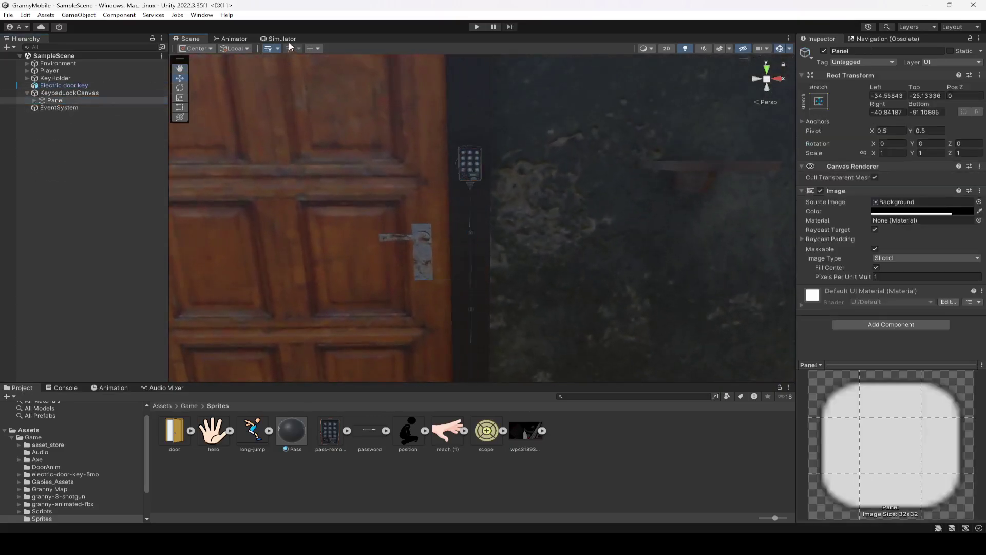
click(286, 39)
click(188, 40)
click(275, 40)
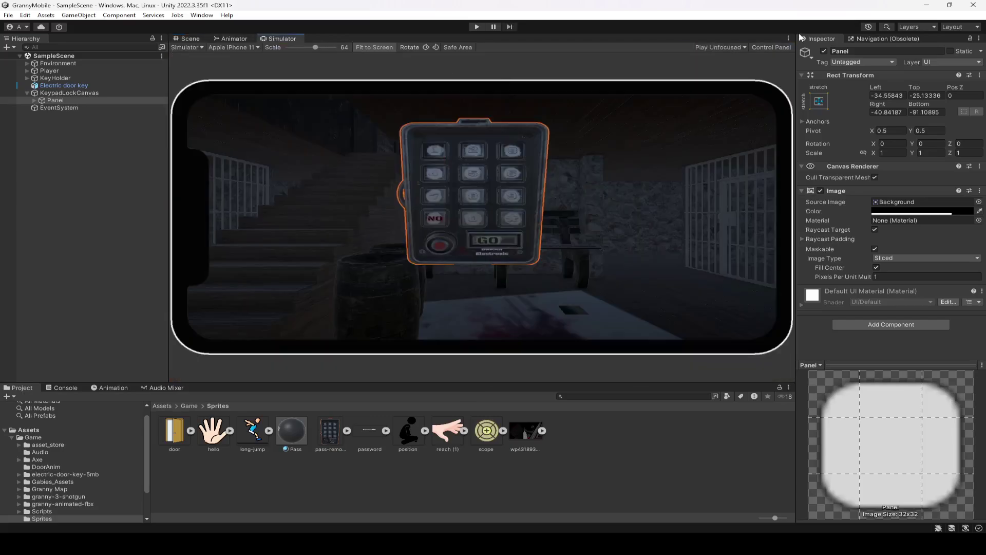
click(824, 51)
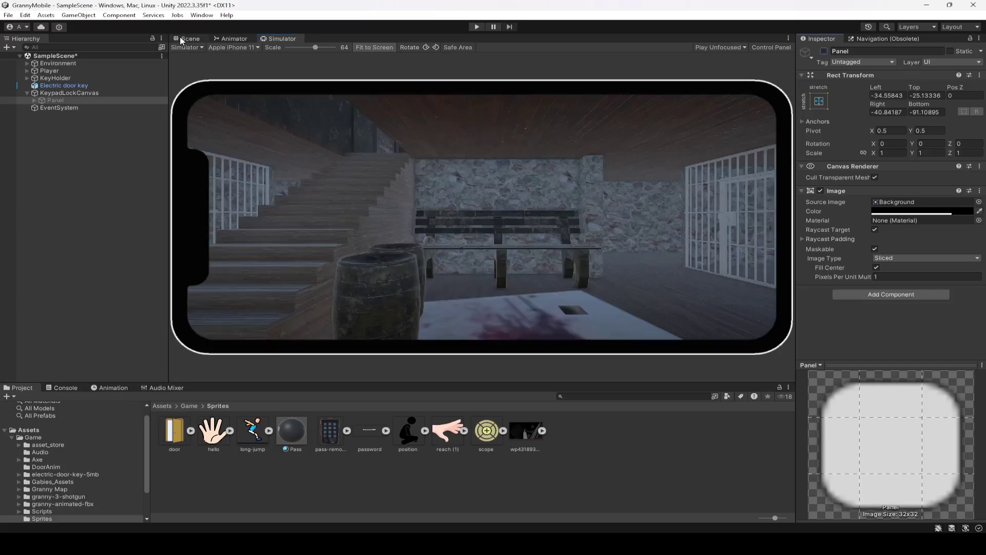
click(27, 93)
click(64, 85)
key(ctrl+s)
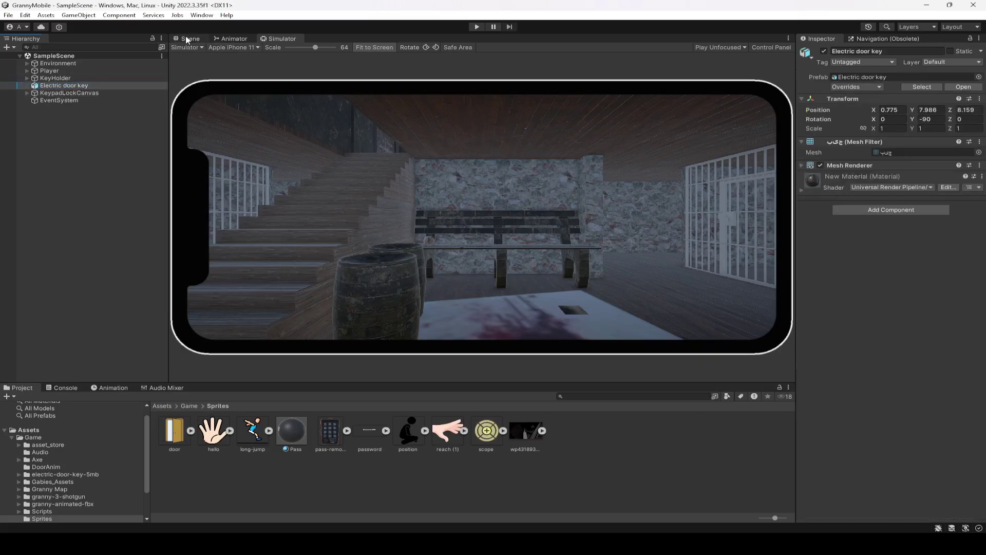
- Make Electric door key a child of the Environment object and save the scene
click(186, 38)
click(72, 86)
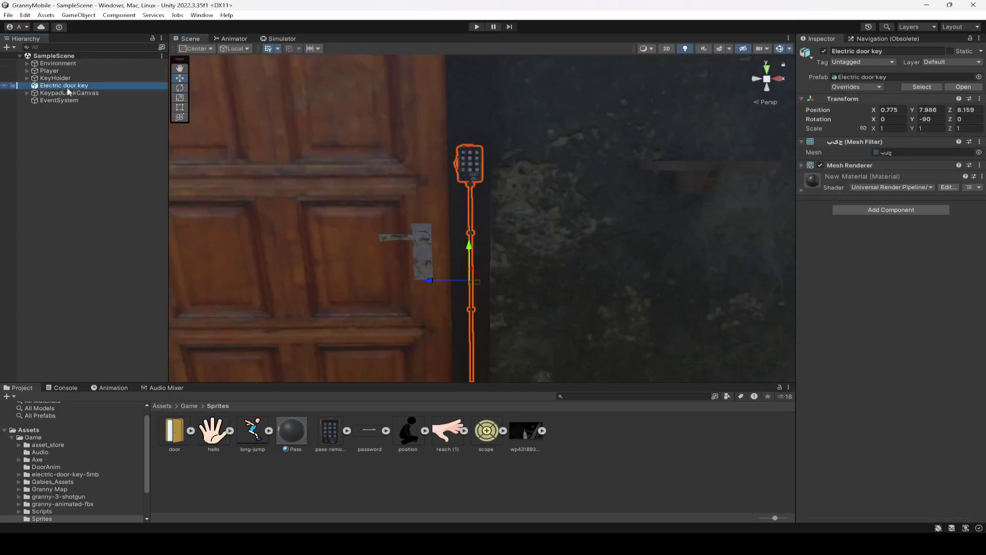
scroll(505, 204, up, 8)
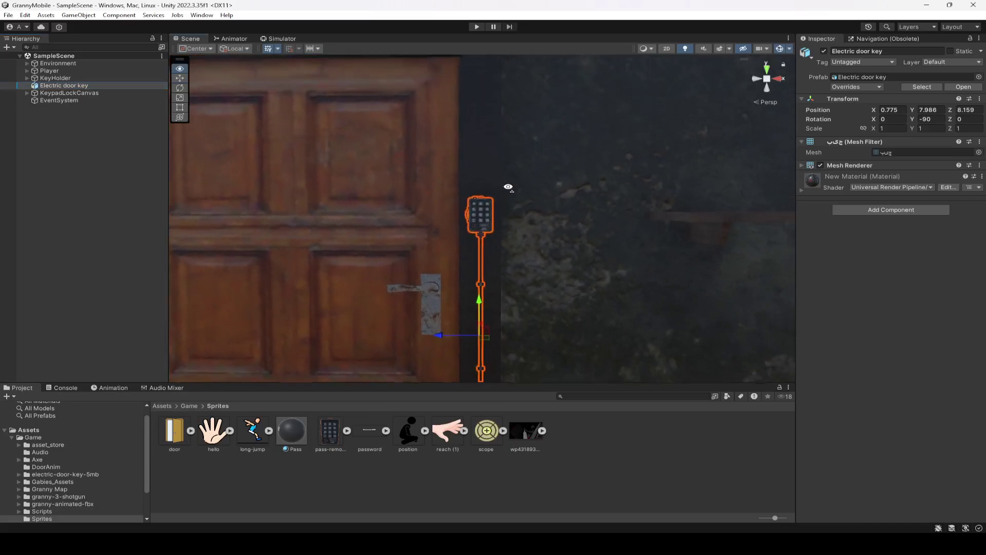
scroll(496, 213, up, 2)
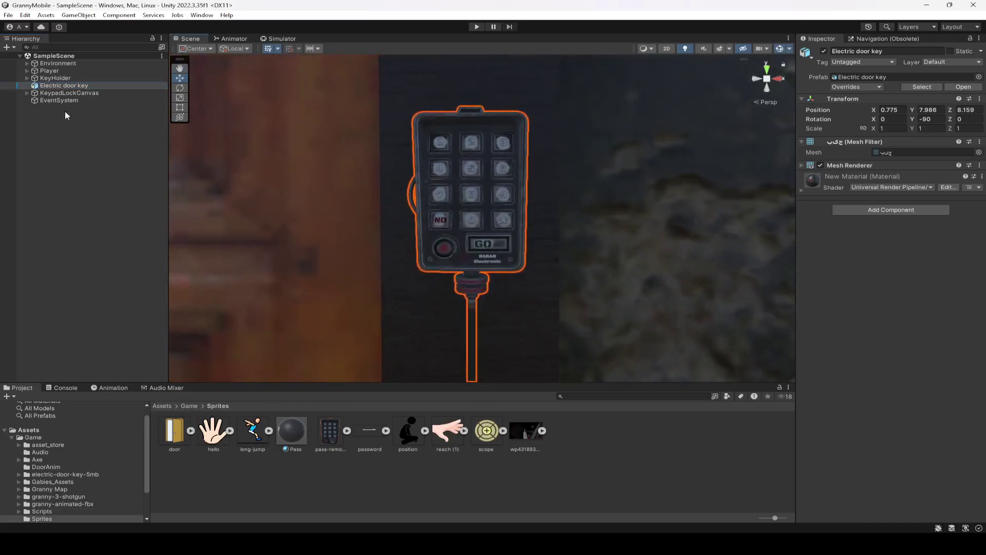
drag(51, 88, 70, 63)
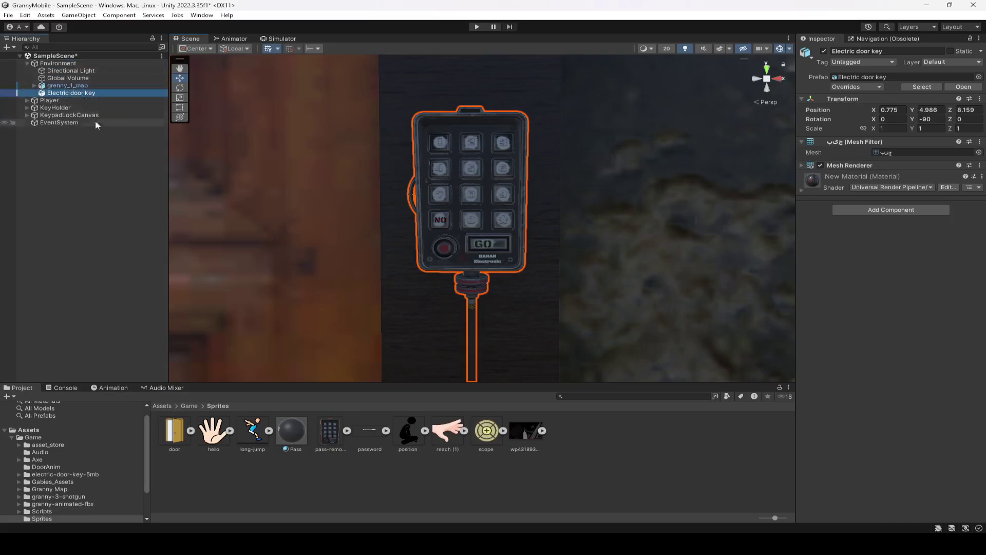
key(ctrl+s)
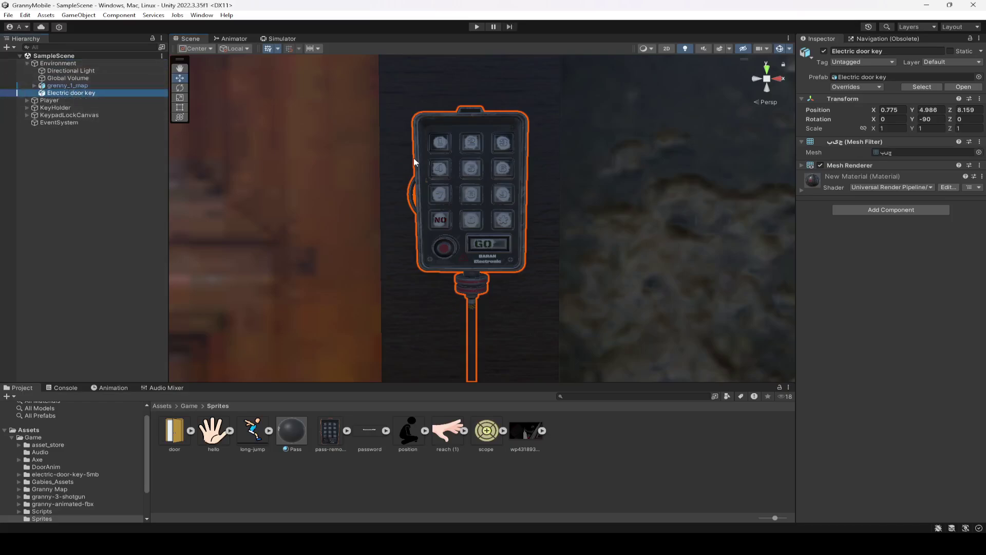
- Add a Point Light as a child of Electric door key
right_click(69, 93)
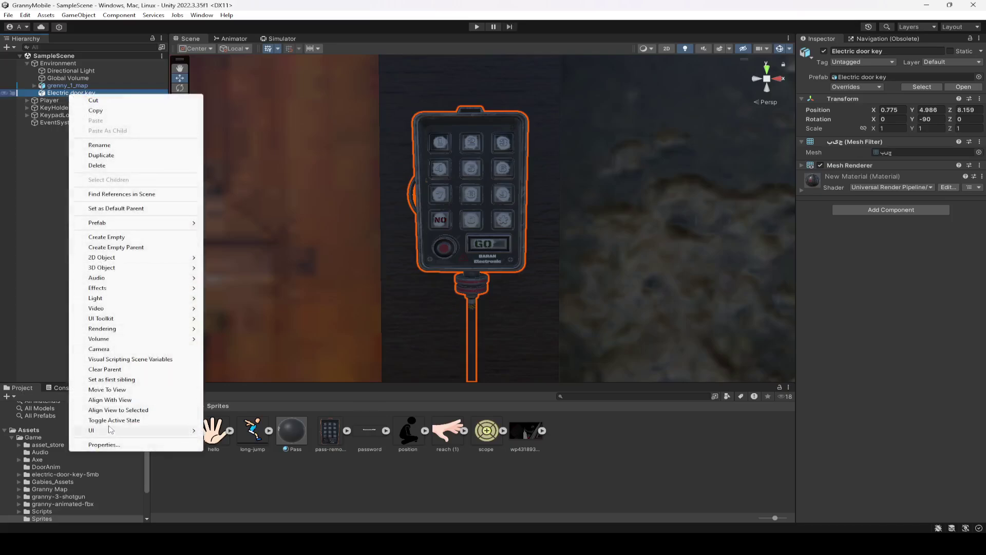
mouse_move(105, 299)
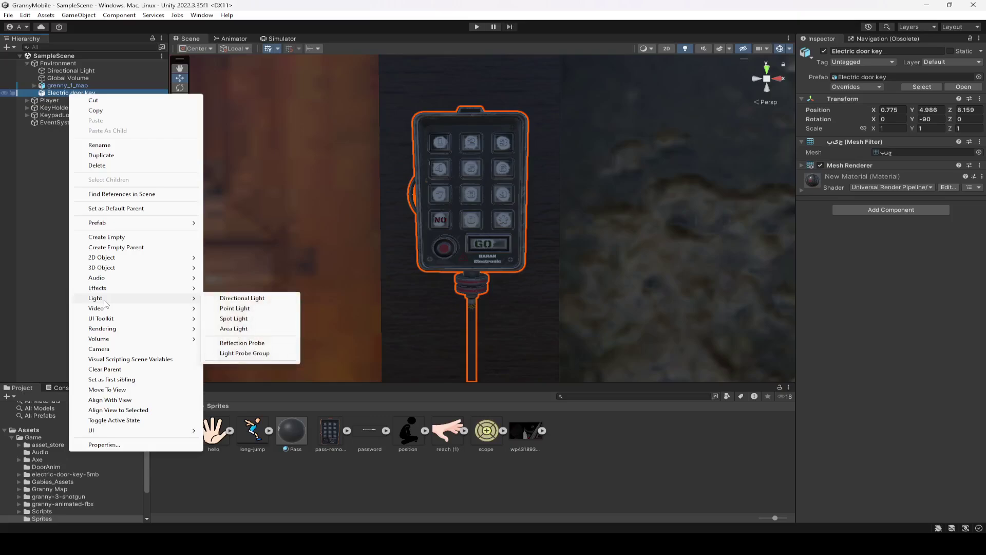
click(238, 309)
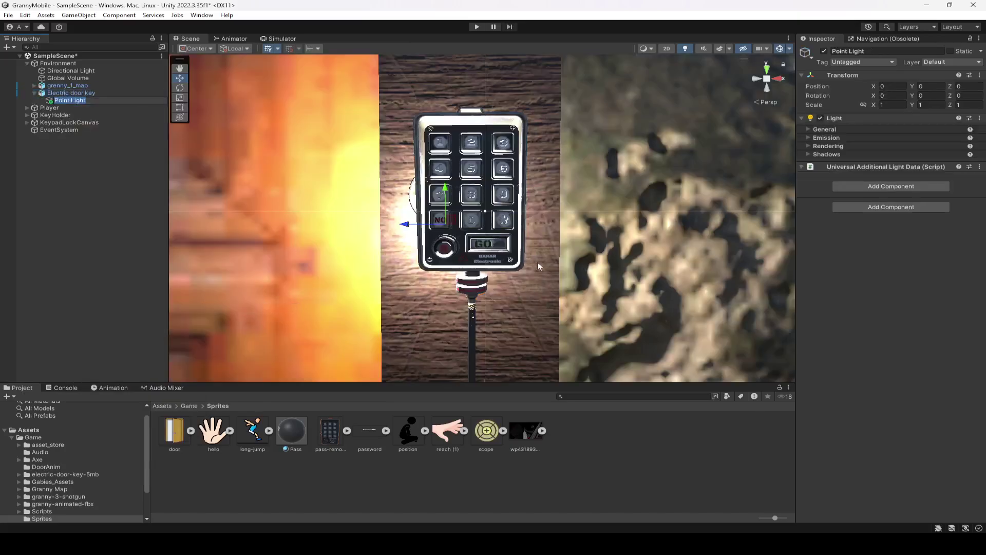
- Move the point light to about X -0.03, Y -0.0362, in front of the keypad's round red button
drag(446, 211, 445, 216)
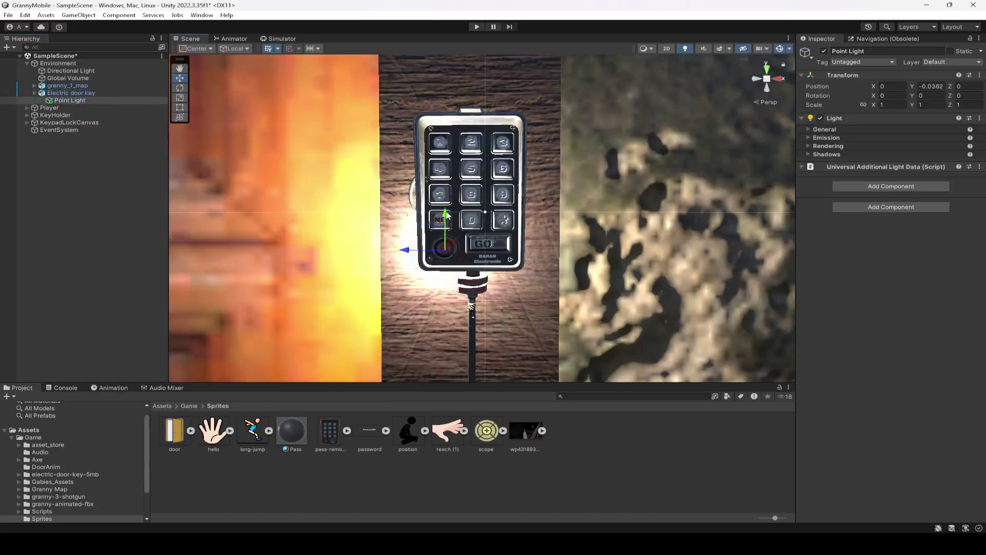
right_drag(446, 215, 365, 265)
key(f)
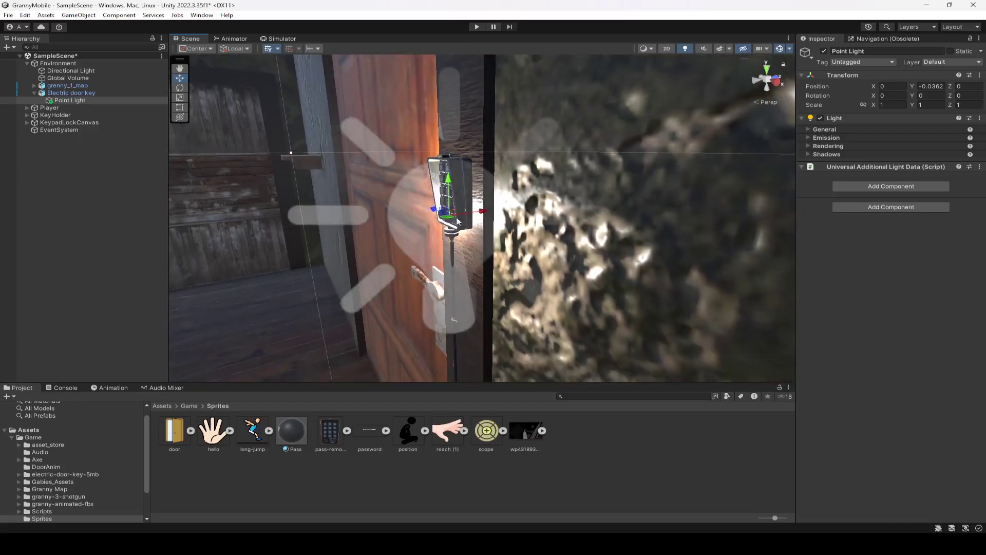
drag(488, 214, 475, 214)
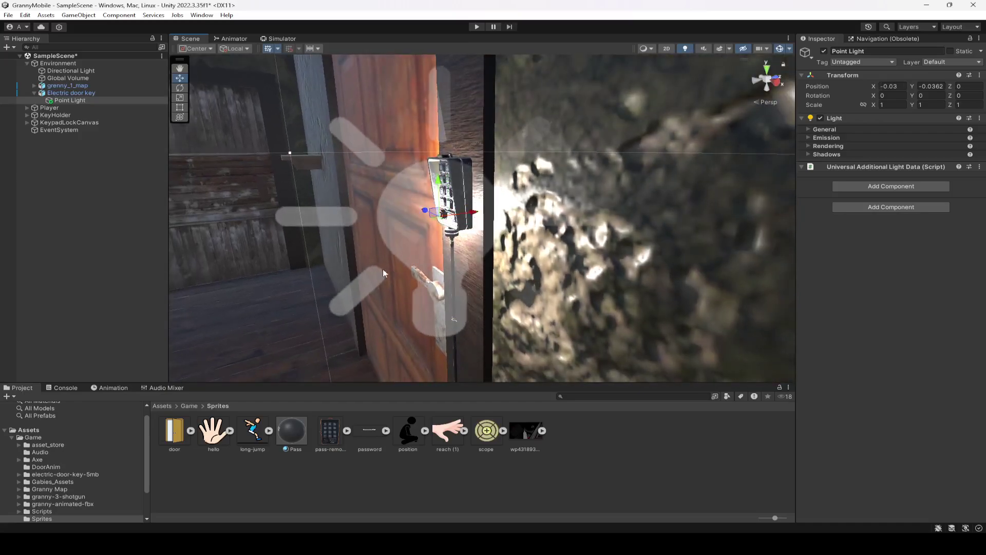
alt+drag(383, 269, 496, 278)
scroll(539, 283, up, 5)
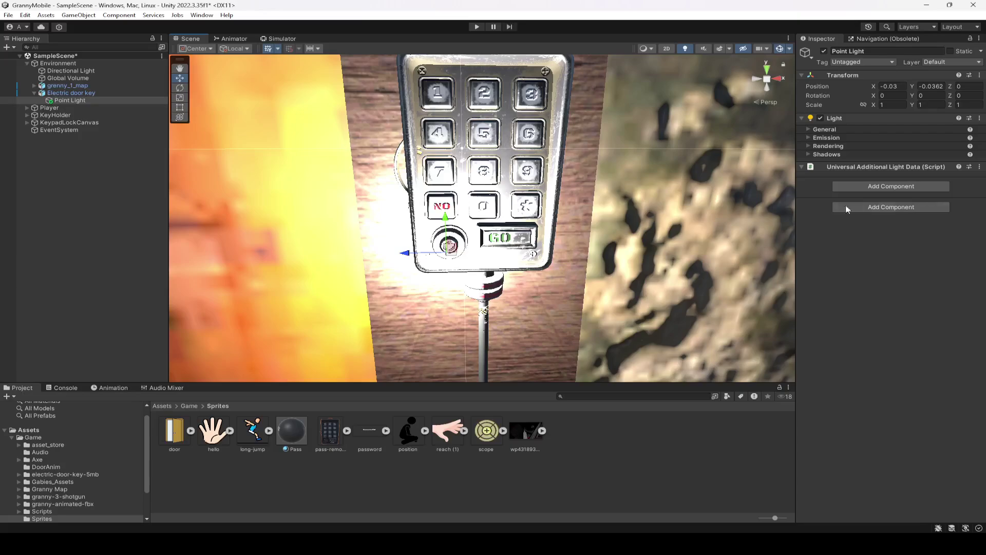
- Set the point light's emission color to red, D90000
click(809, 129)
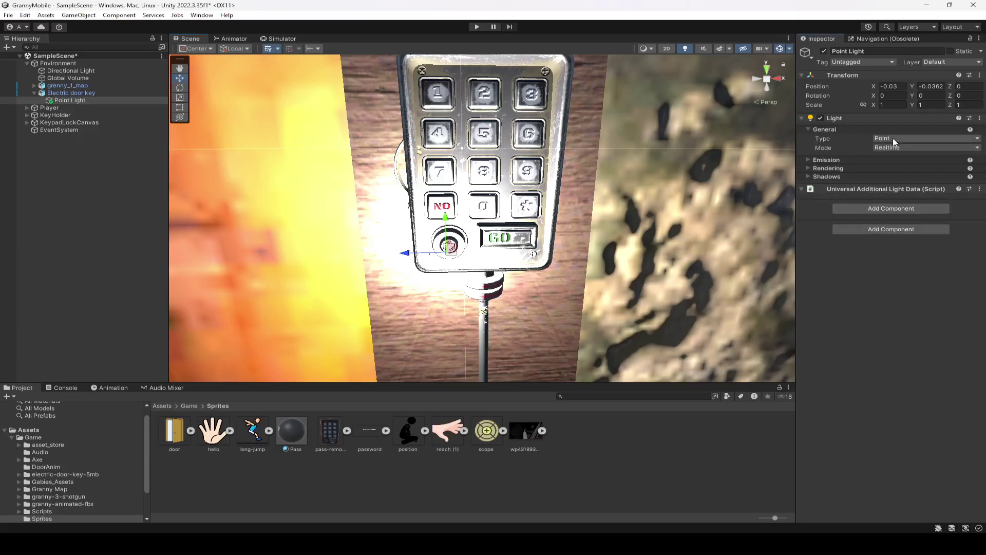
click(847, 160)
click(830, 246)
click(830, 286)
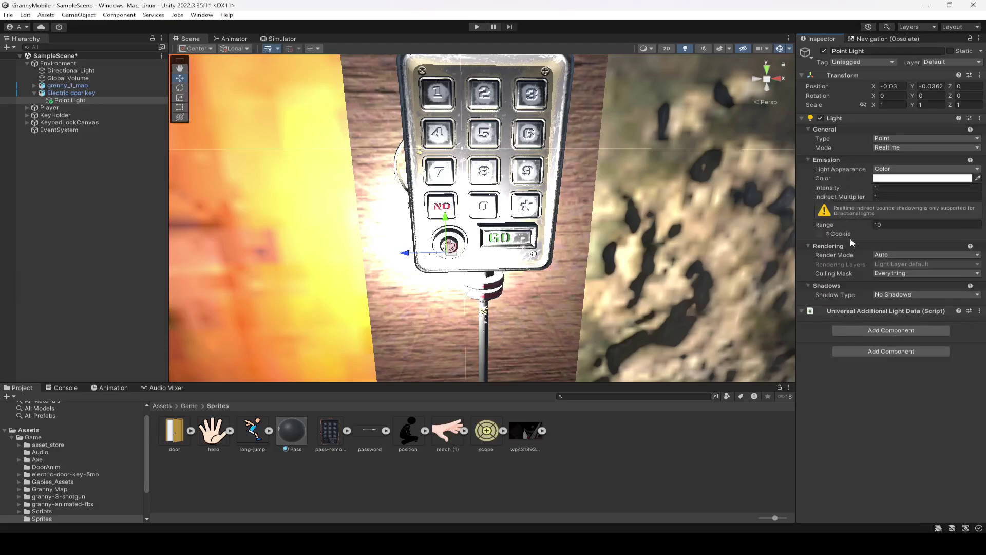
click(897, 178)
drag(919, 241, 952, 232)
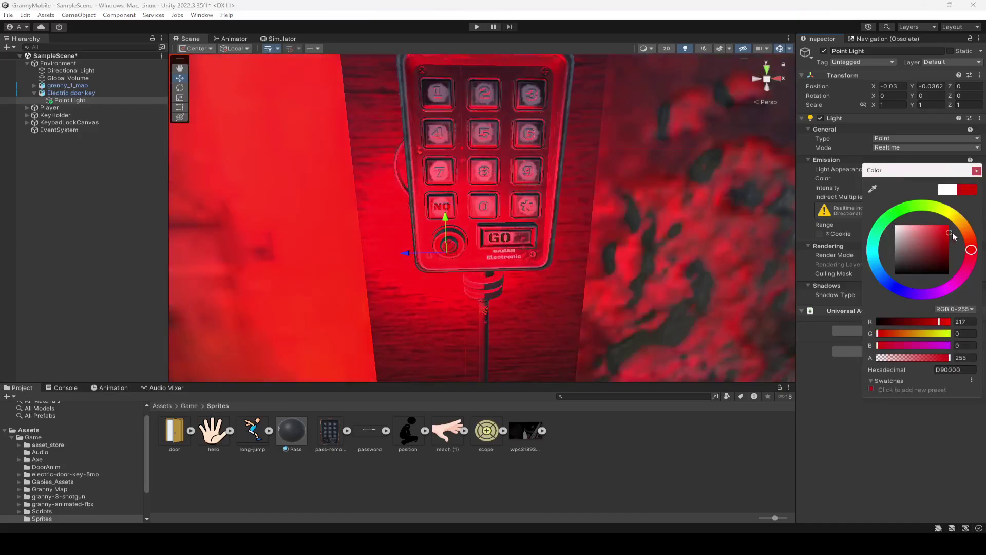
click(977, 171)
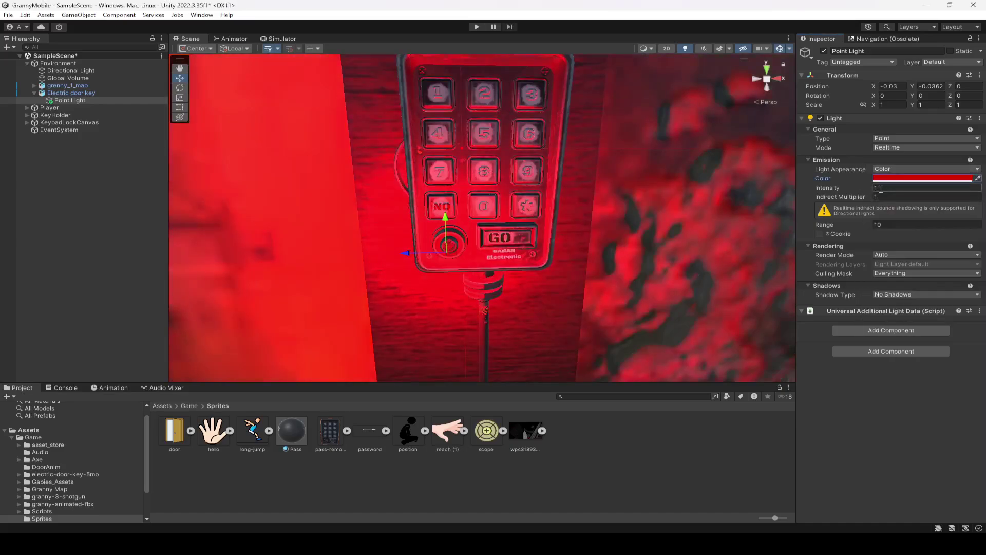
- Set the point light's intensity to 0.01 and nudge it to about Y -0.033, Z -0.0022 over the round button
click(884, 187)
text(.01)
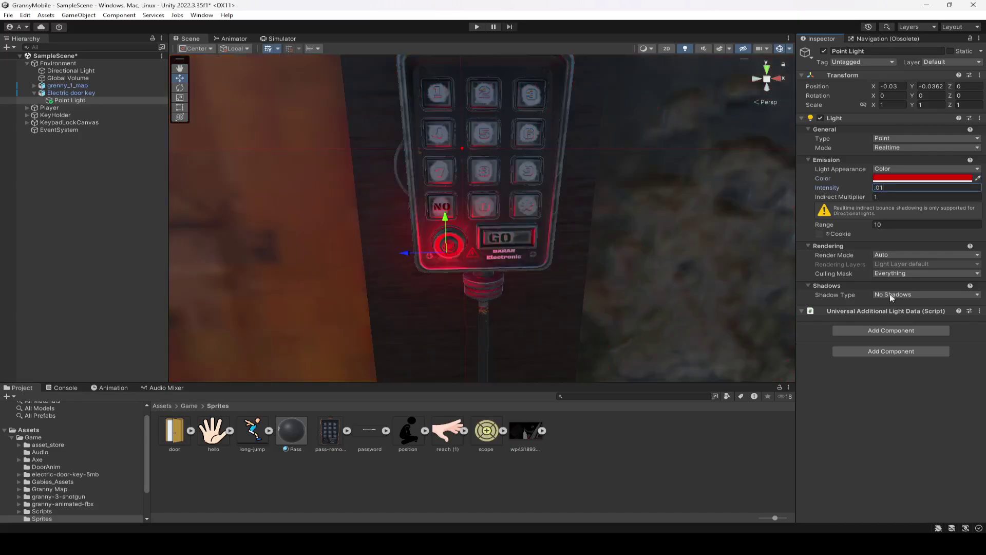
click(891, 197)
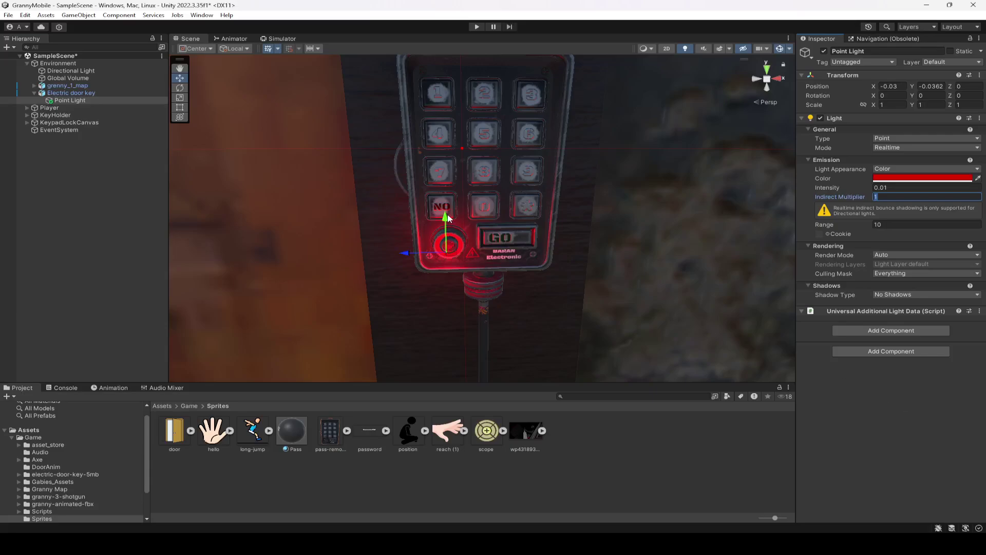
drag(448, 218, 451, 210)
drag(414, 250, 410, 251)
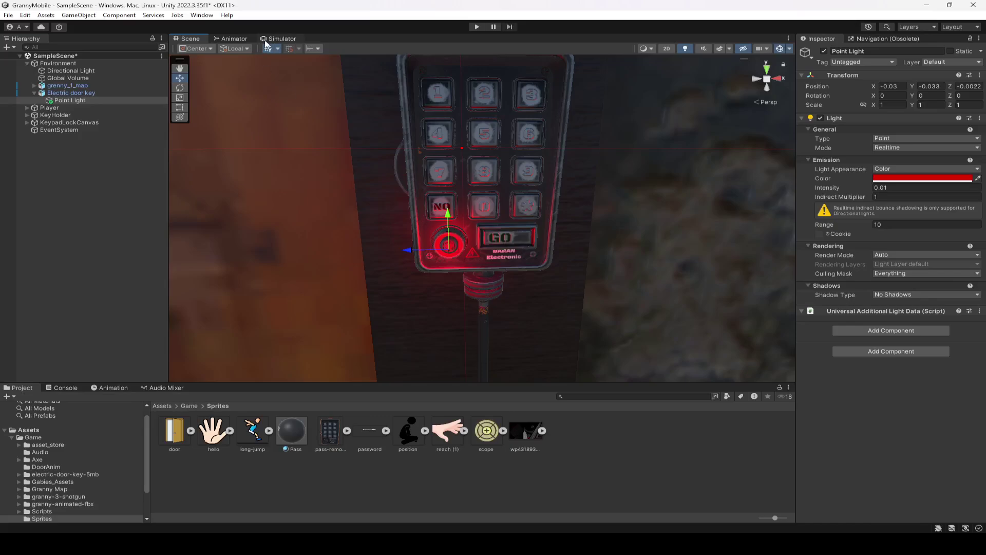
- Play-test the scene in the Game view to inspect the red-lit keypad beside the door, and collapse Electric door key in the hierarchy
click(280, 40)
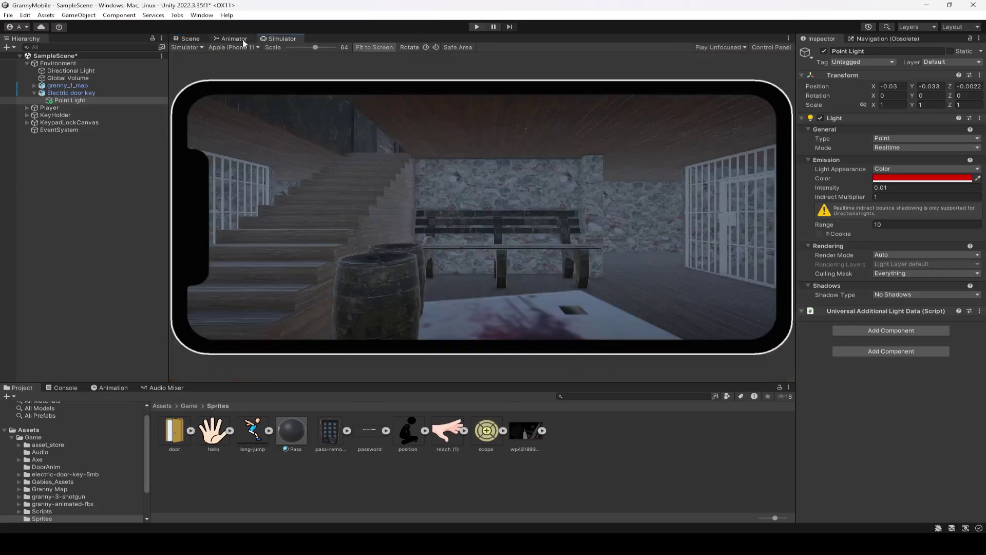
click(190, 48)
click(190, 57)
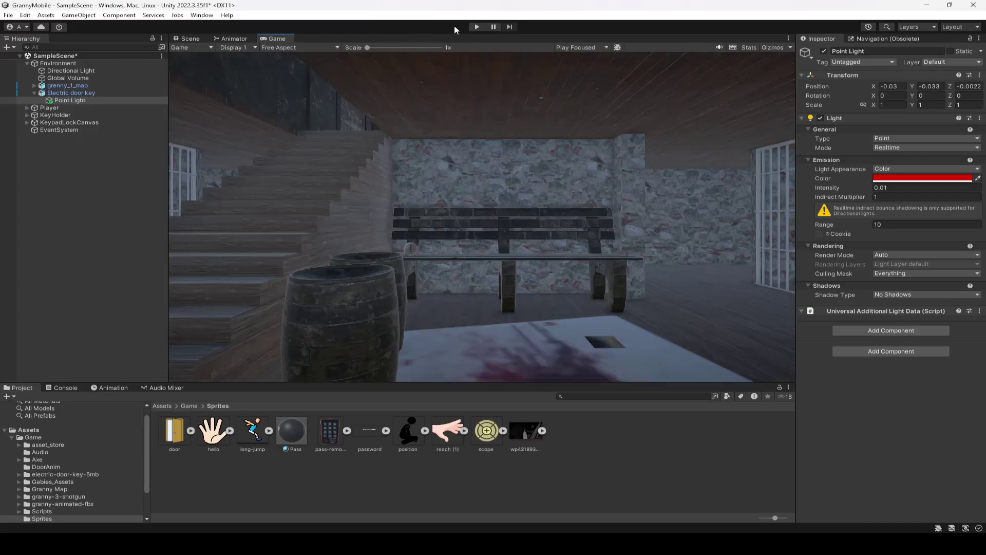
click(477, 27)
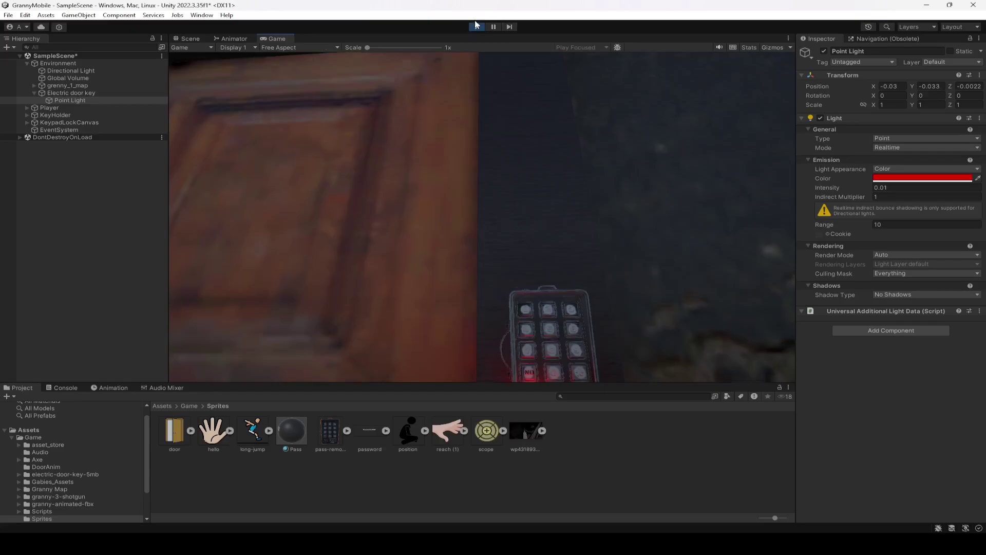
click(476, 25)
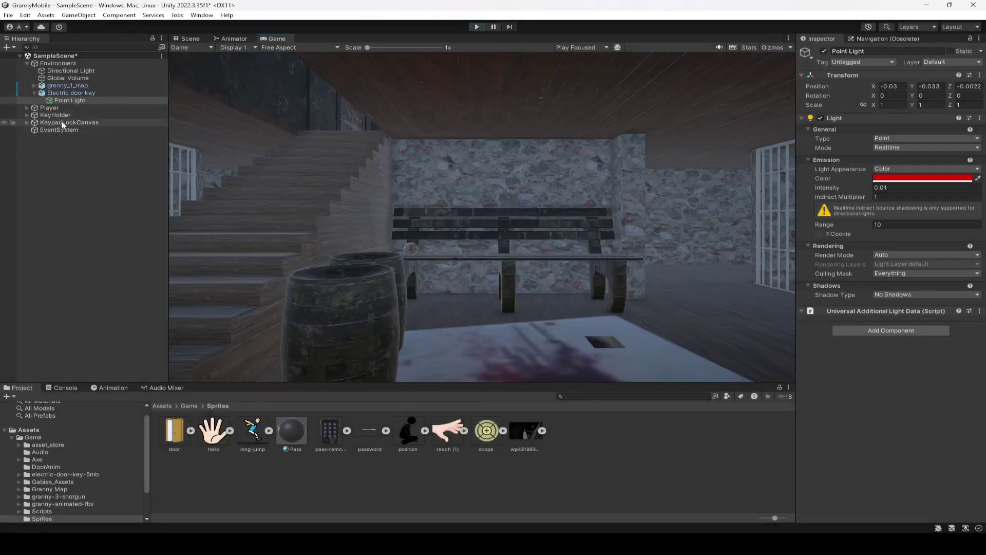
click(55, 115)
click(33, 93)
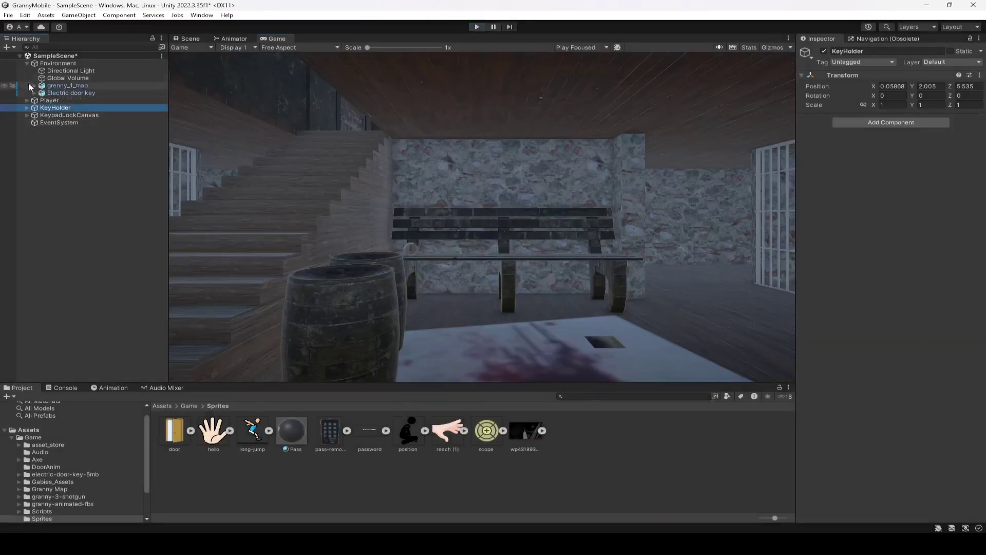
- Collapse Environment in the hierarchy, return to the Scene view of the keypad, and expand KeypadLockCanvas
click(26, 64)
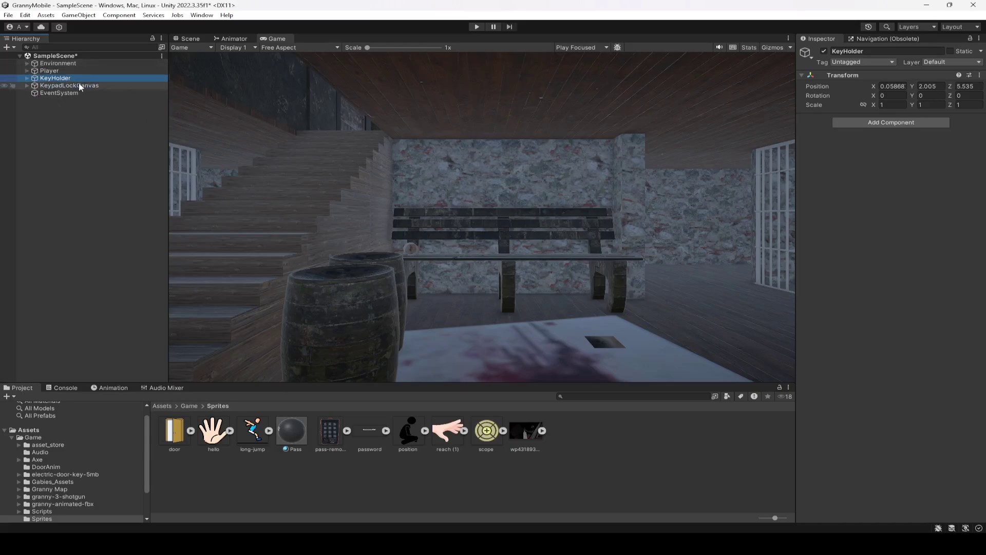
click(191, 38)
right_drag(416, 216, 525, 237)
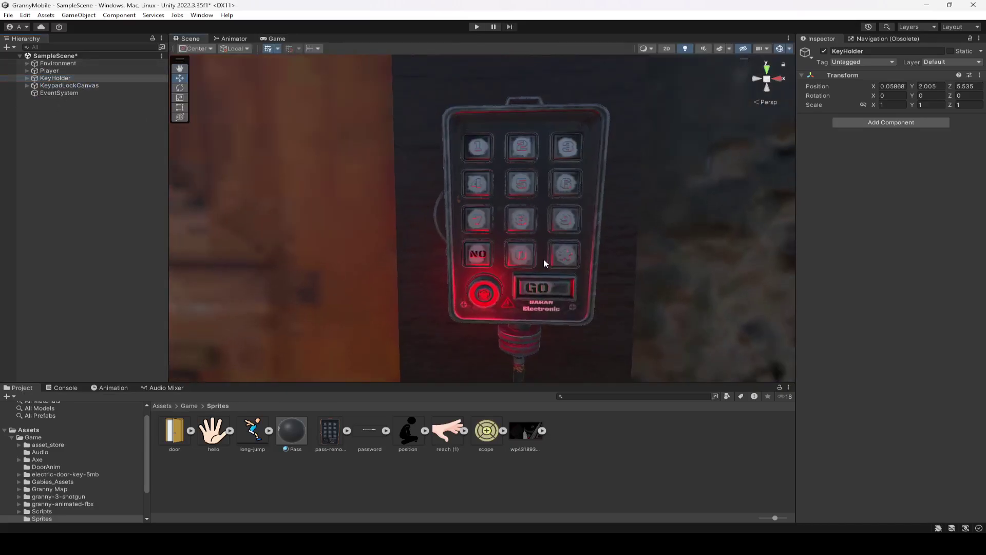
scroll(544, 259, down, 5)
click(32, 85)
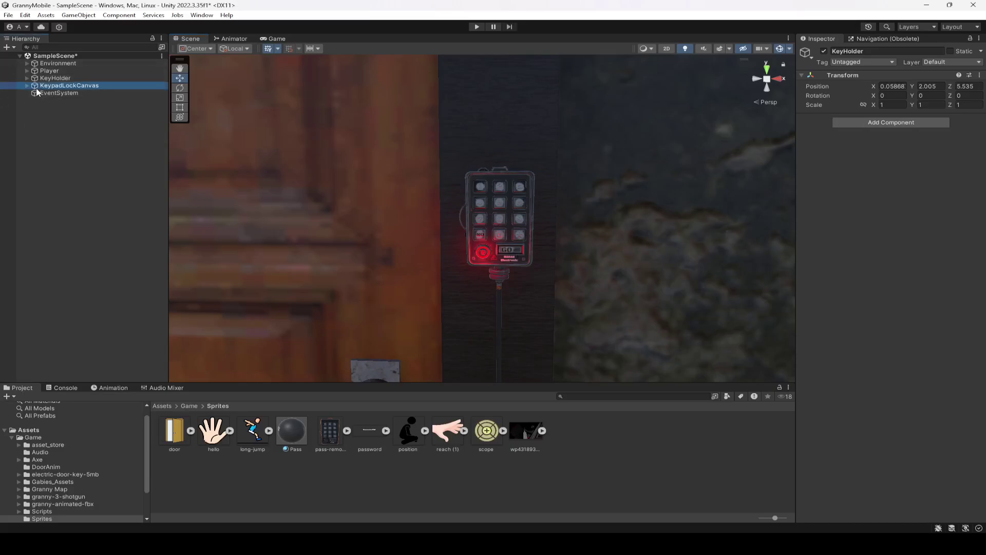
click(27, 85)
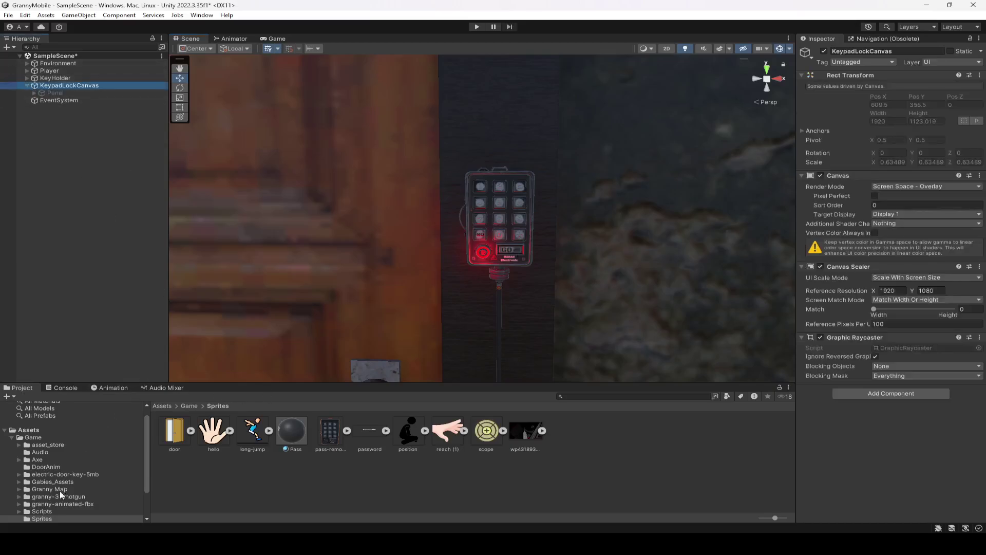
- Create a C# script named PasswordManager in the Assets/Game/Scripts/Door folder
scroll(58, 482, down, 3)
click(42, 472)
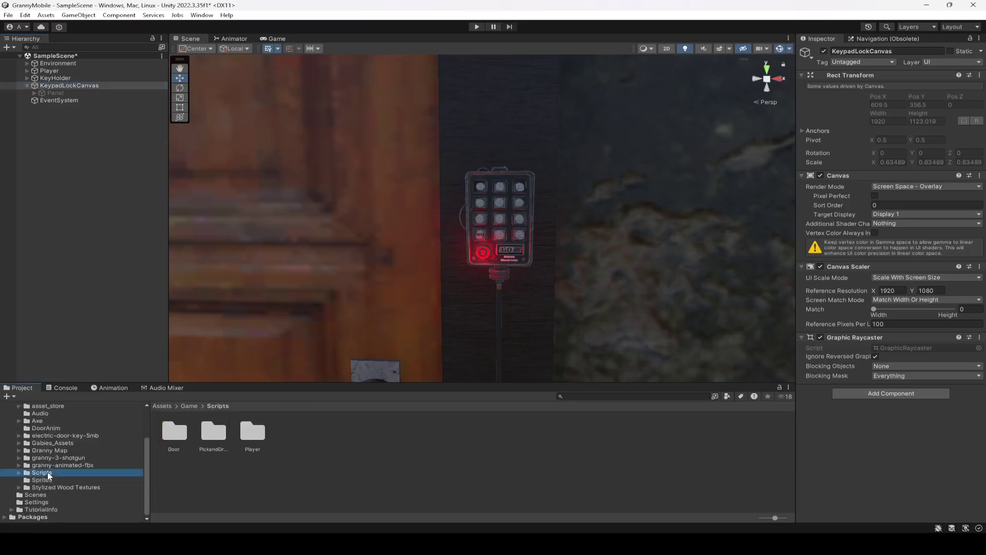
right_click(332, 476)
click(174, 433)
double_click(174, 433)
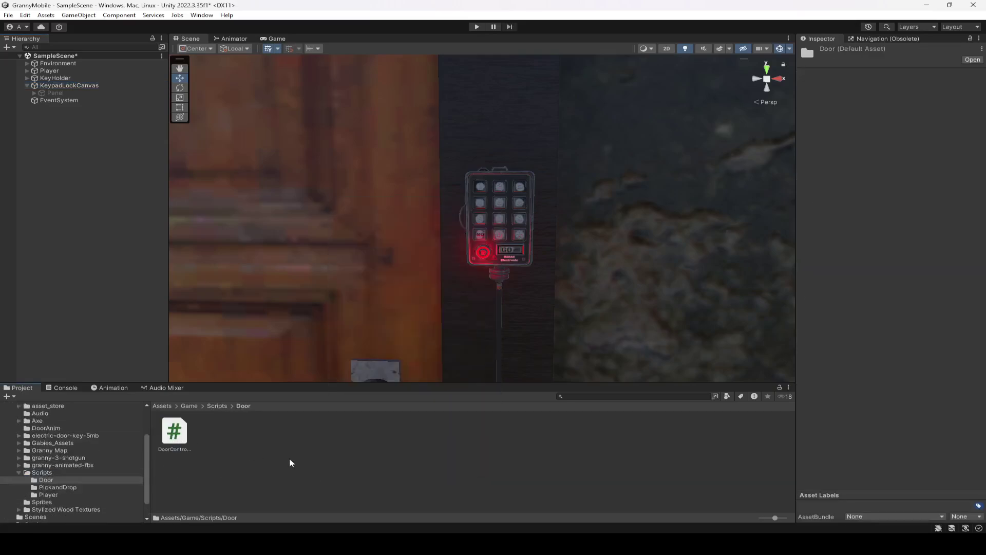
right_click(242, 461)
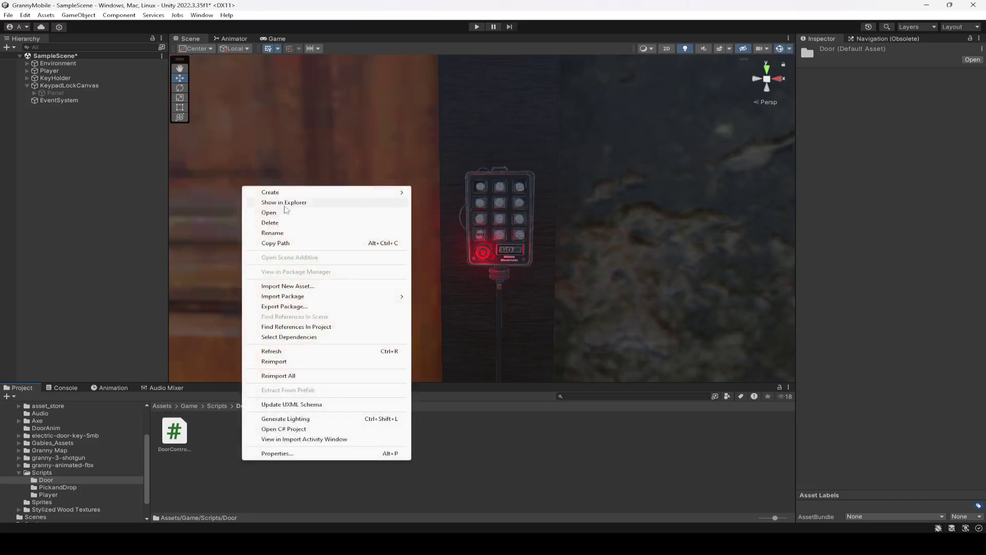
mouse_move(285, 194)
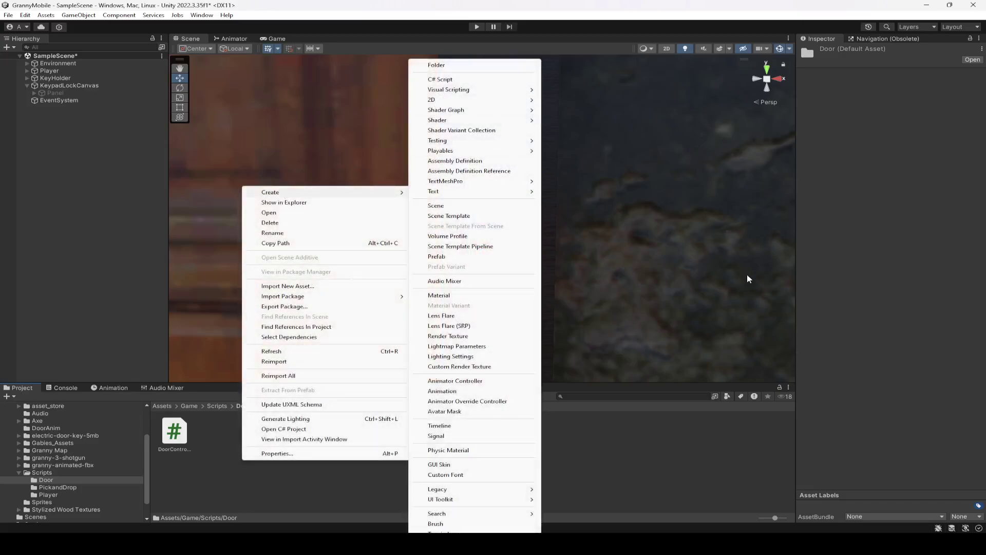
click(440, 79)
text(P)
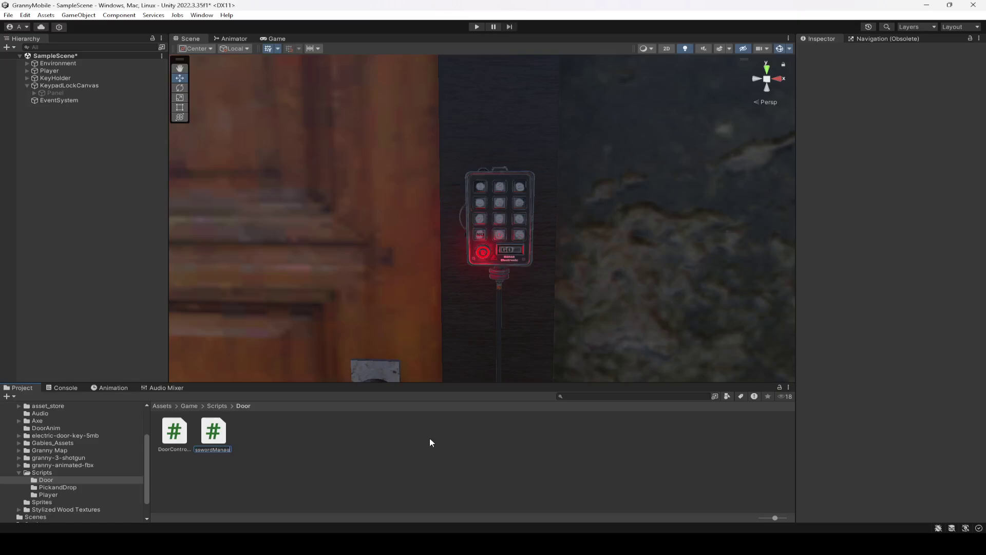
key(Return)
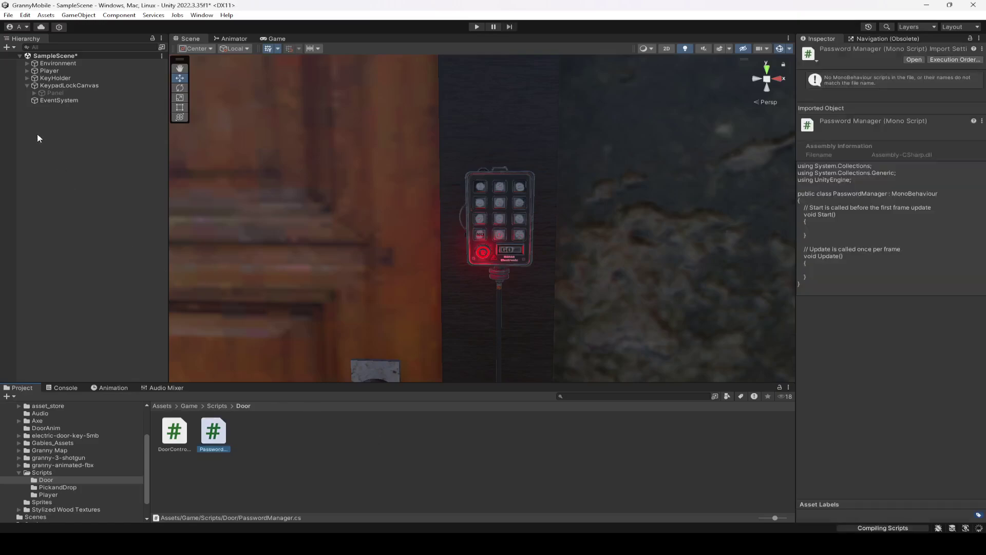
- Attach the PasswordManager script to KeypadLockCanvas as a component
click(63, 87)
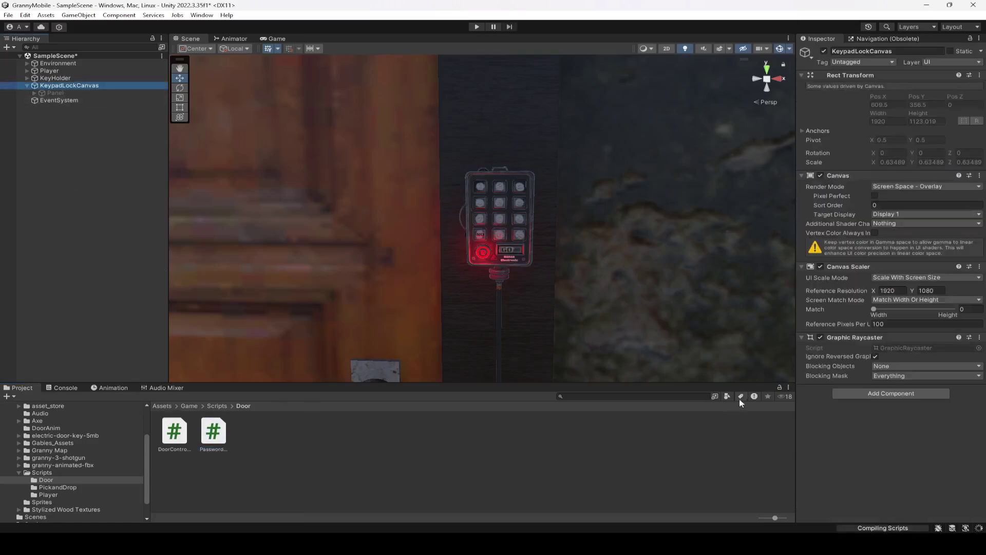
drag(214, 432, 935, 439)
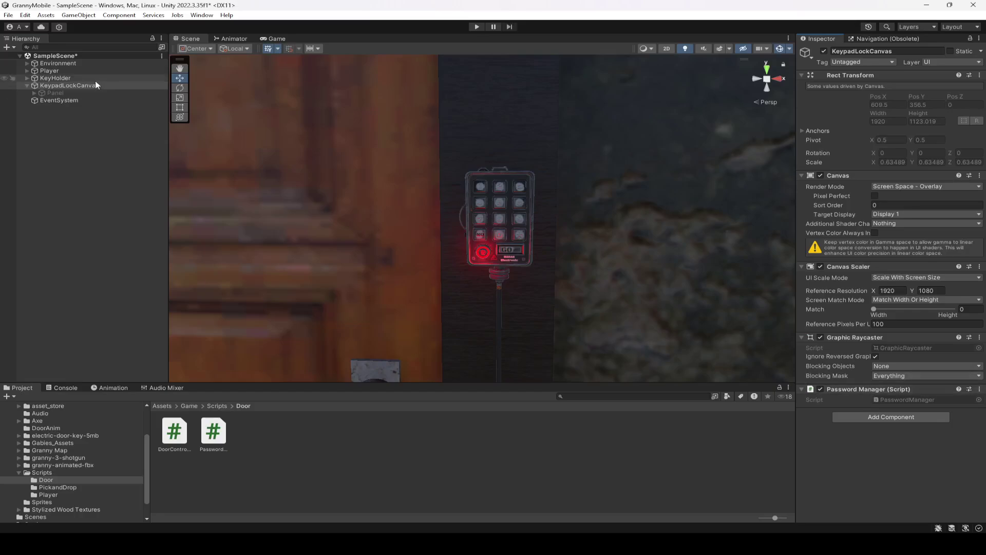
click(64, 86)
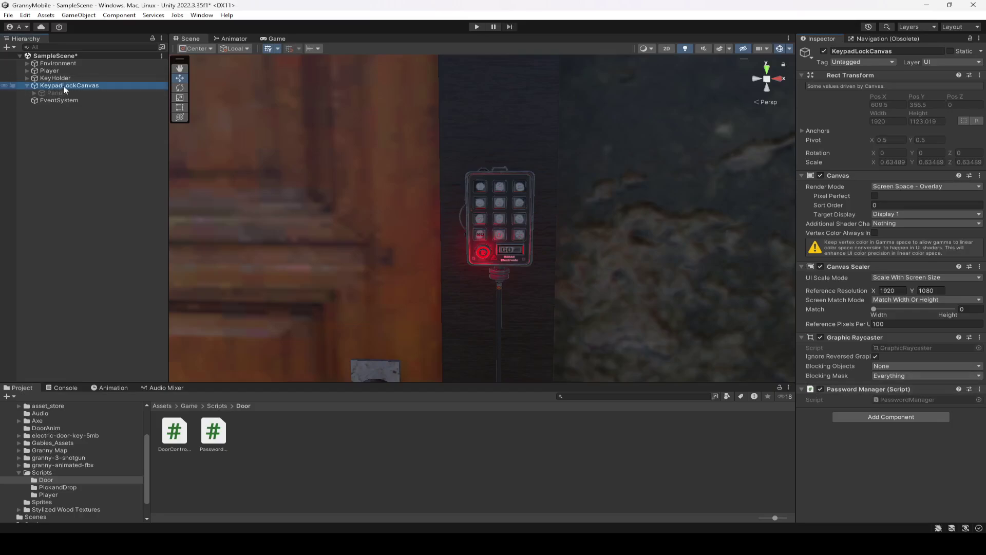
- Open the PasswordManager script in Visual Studio Code and delete its default Start and Update methods with their comments
double_click(901, 399)
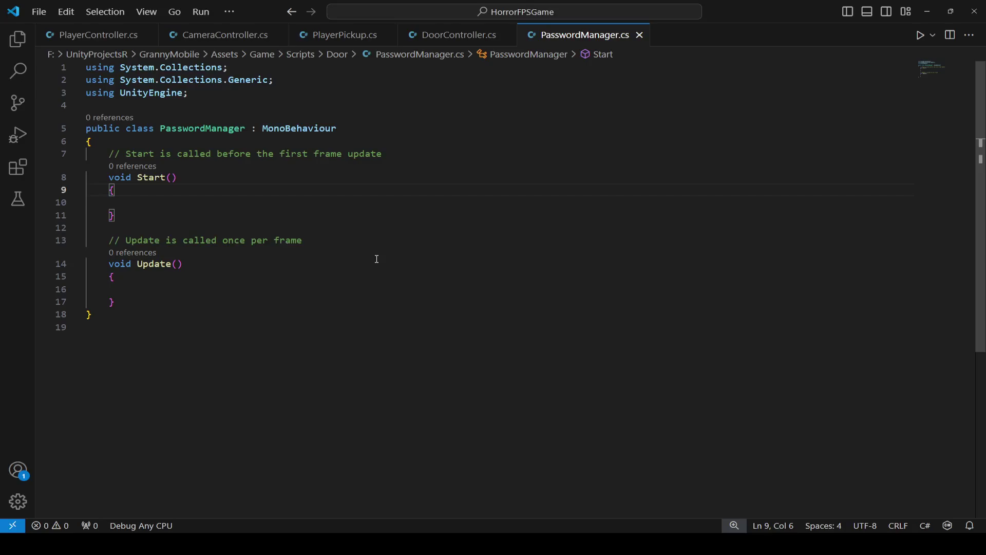
drag(115, 302, 109, 154)
key(BackSpace)
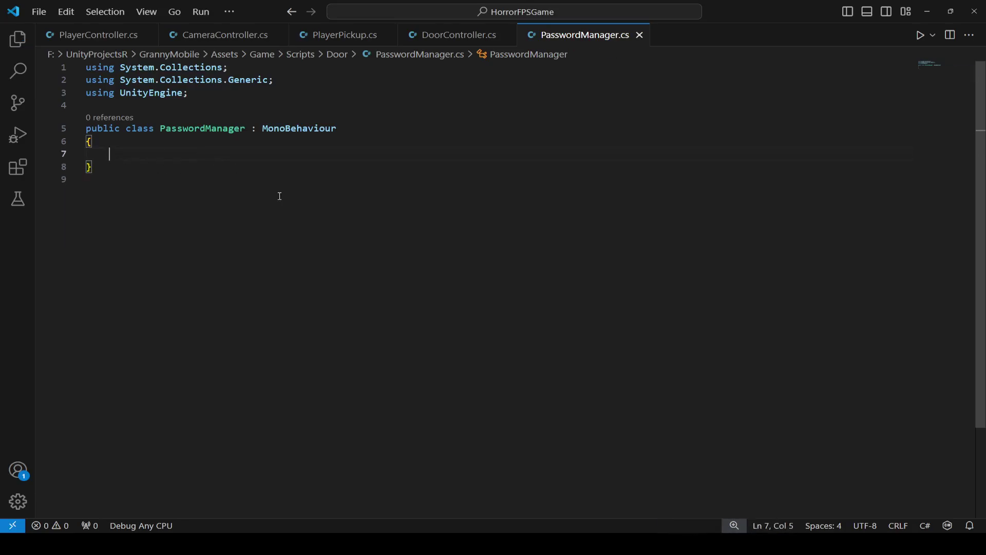